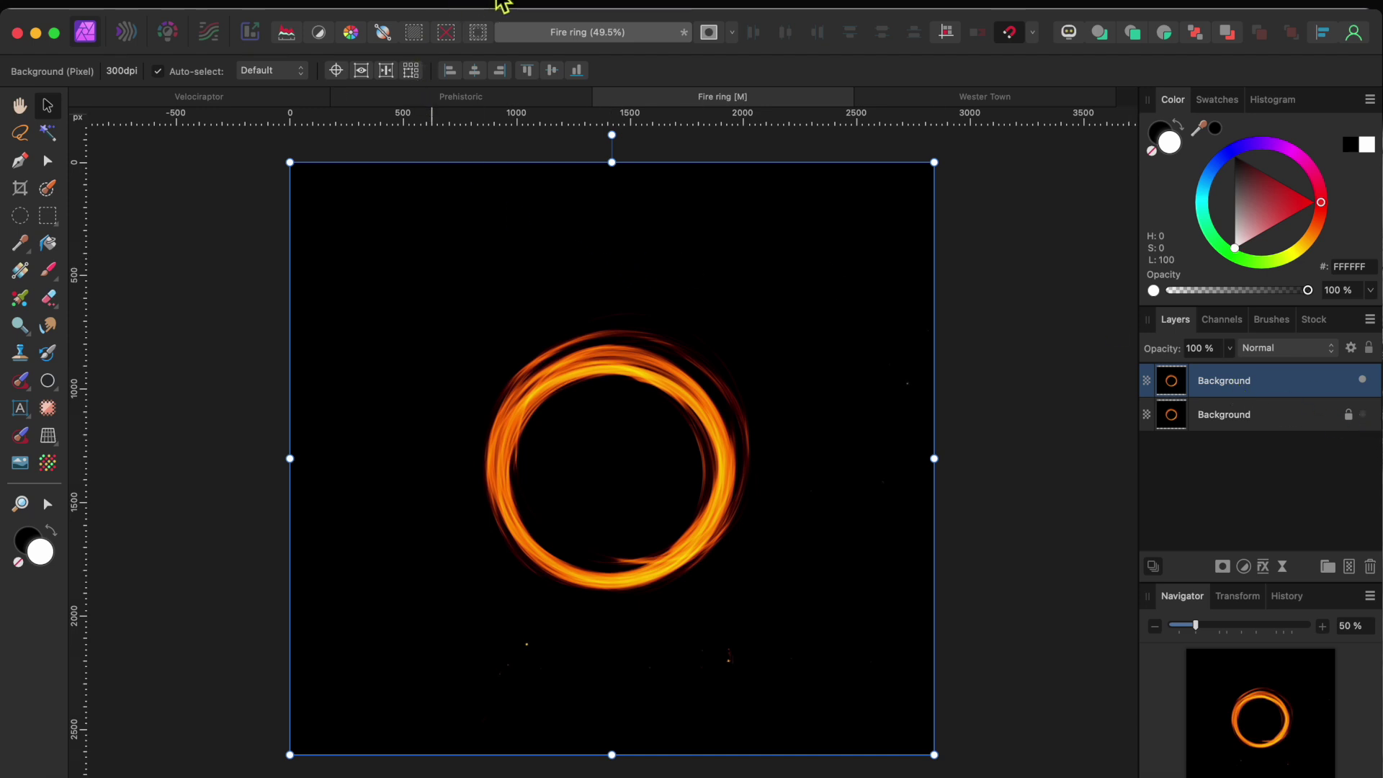
Add a live Luminosity Range mask to the upper Background layer and drop the black end of its curve to zero
left_click(403, 6)
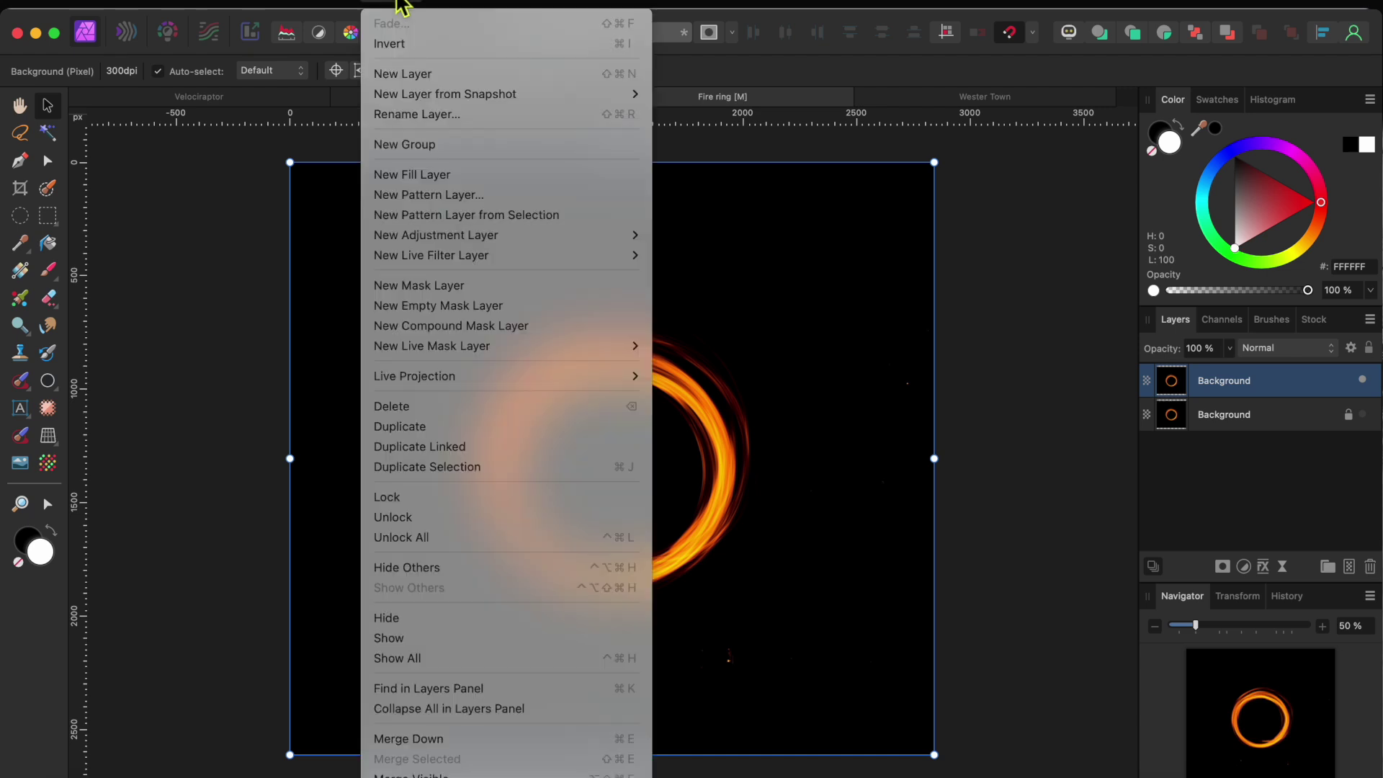
mouse_move(431, 350)
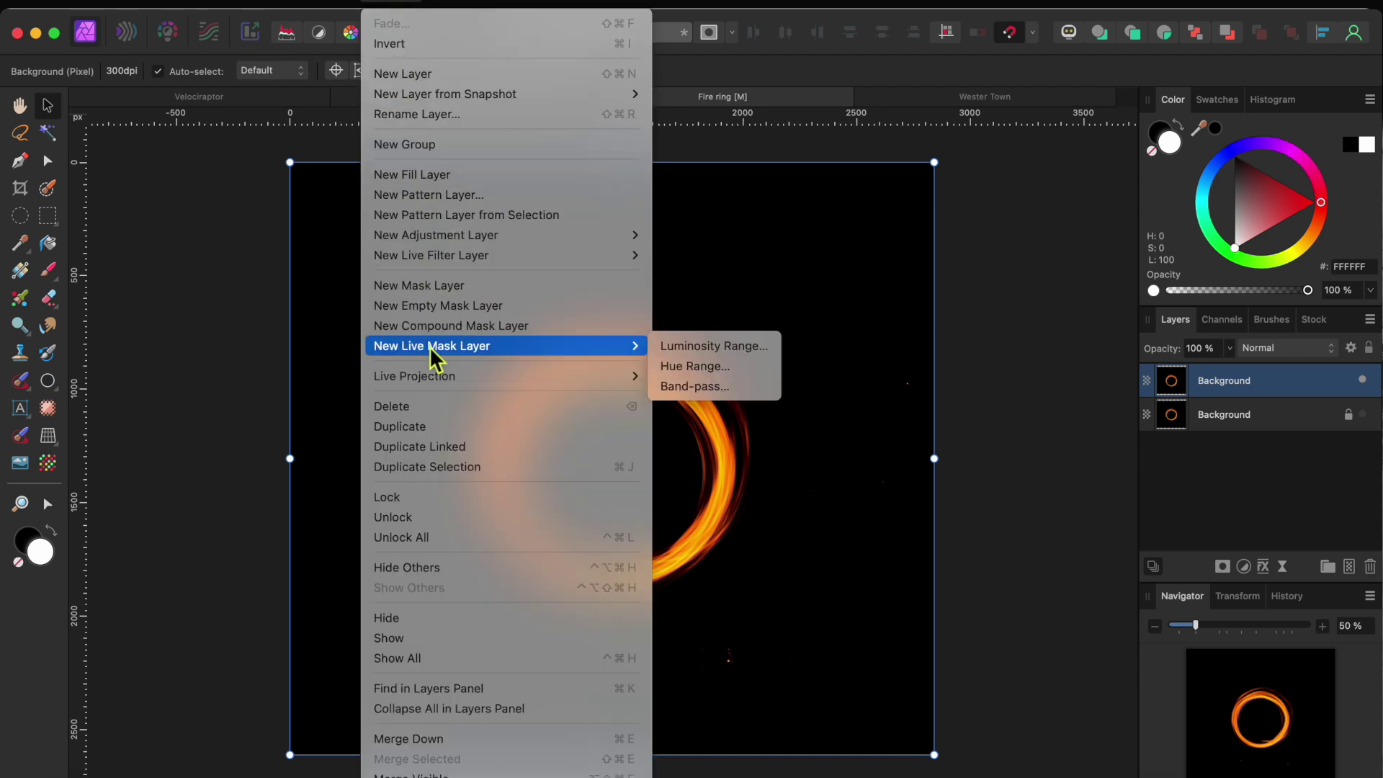
left_click(705, 350)
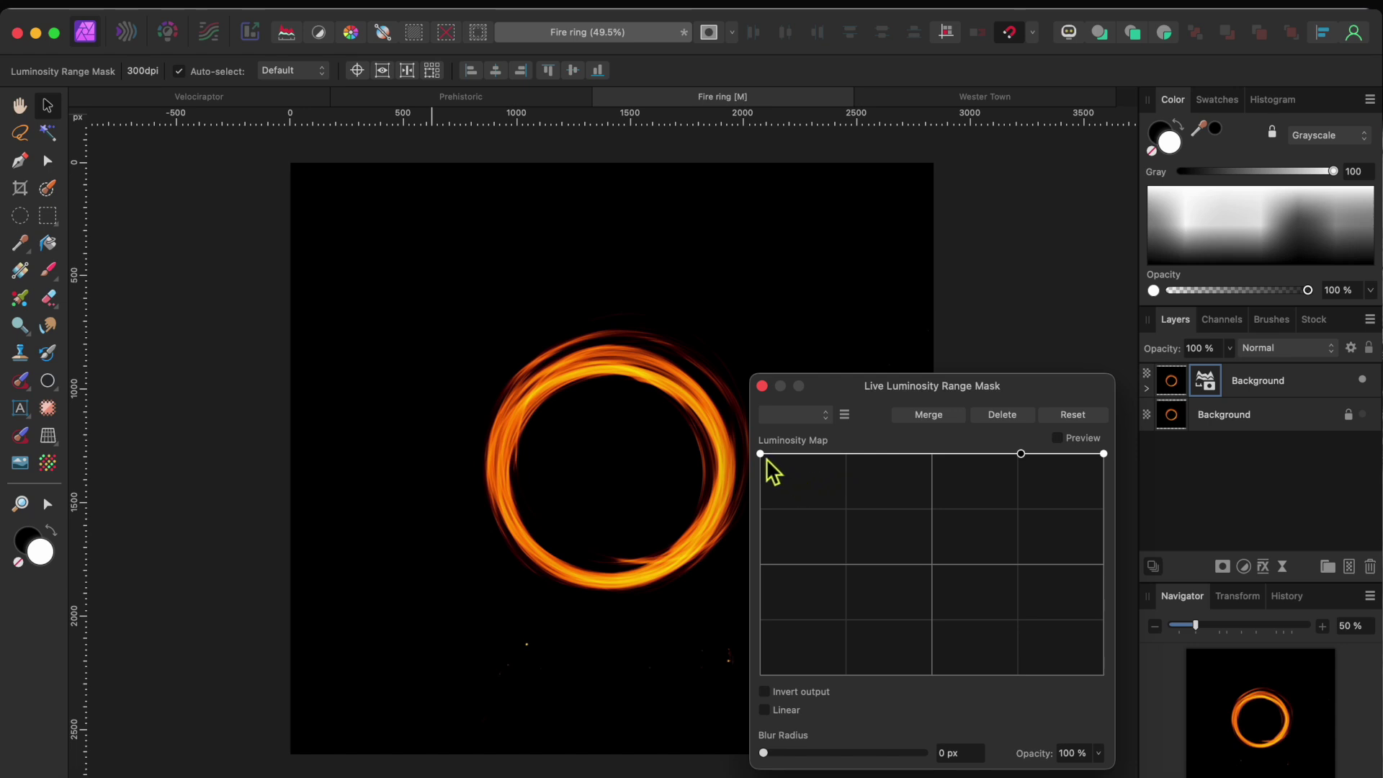
left_click_drag(766, 461, 750, 715)
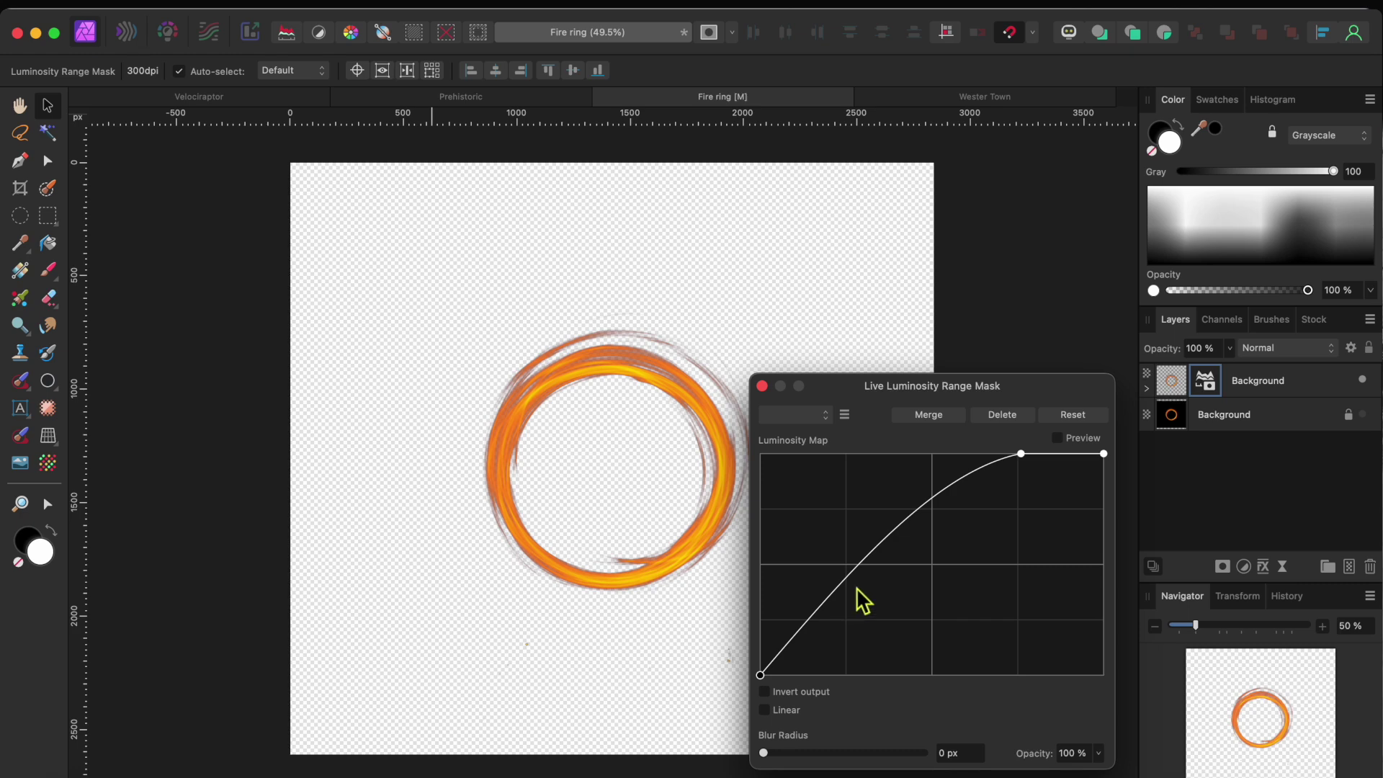
Raise the curve's mid-dark tones to full, and paint the stray sparks around the ring out of the mask in black
left_click(881, 546)
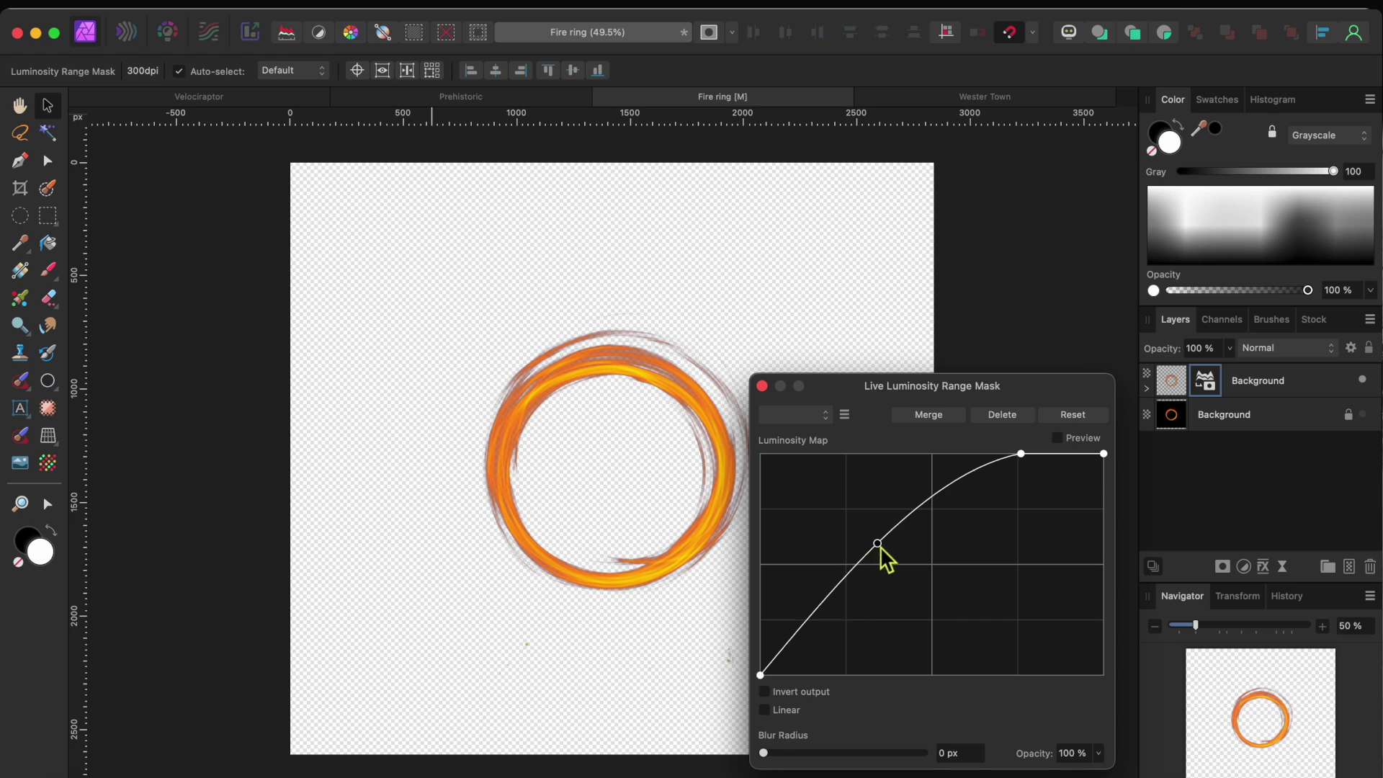
left_click_drag(880, 546, 879, 454)
left_click_drag(853, 398, 917, 402)
key("b")
key("x")
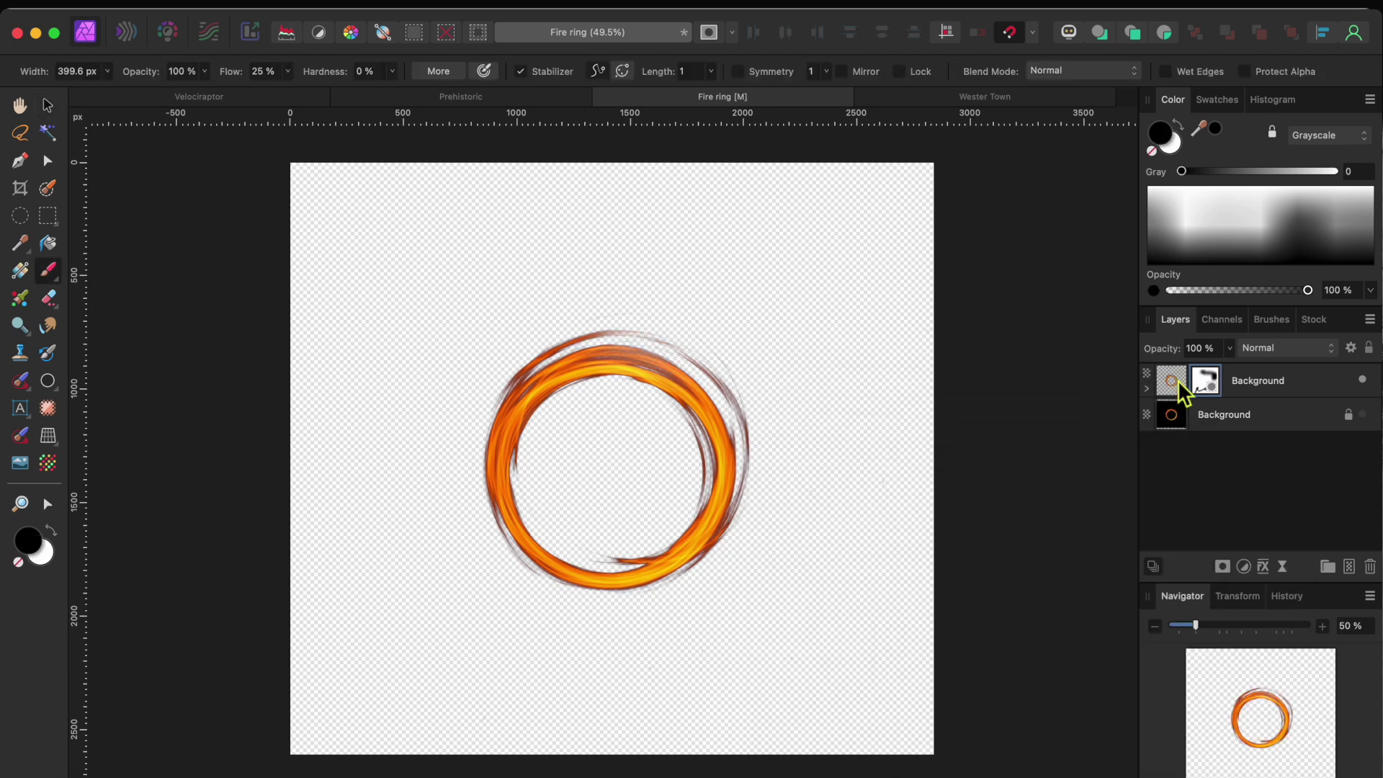
Duplicate the masked ring layer and rotate the copy counterclockwise about its centre
left_click(1256, 386)
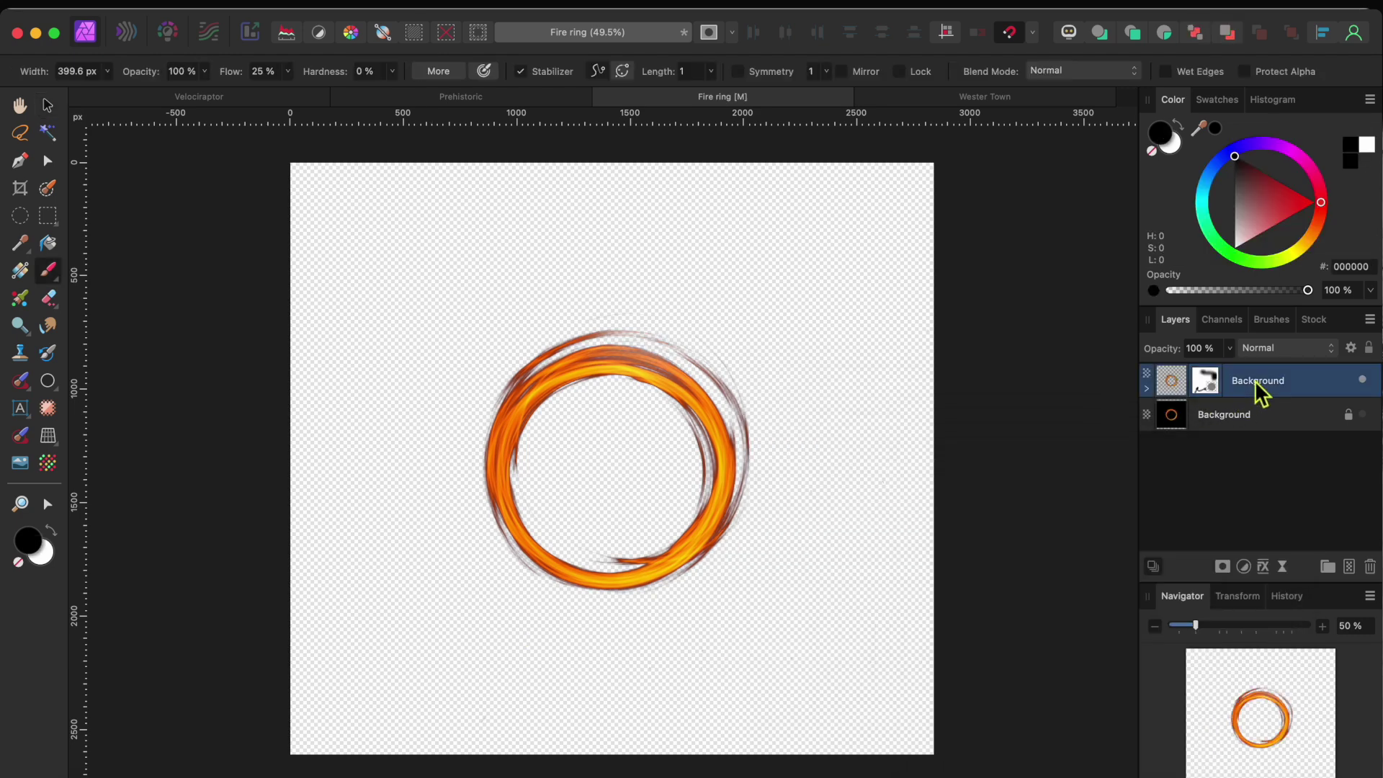
key("super+j")
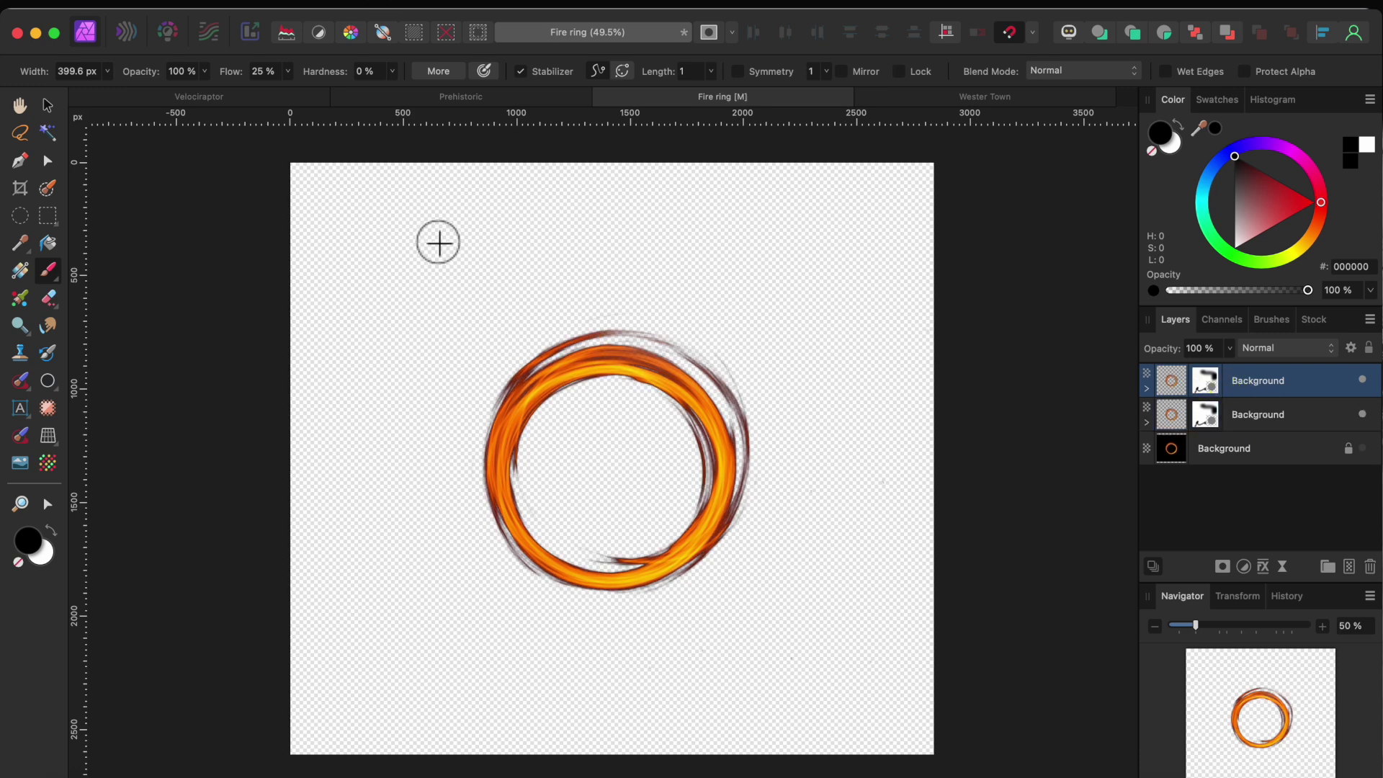
left_click(47, 106)
left_click_drag(611, 136, 417, 136)
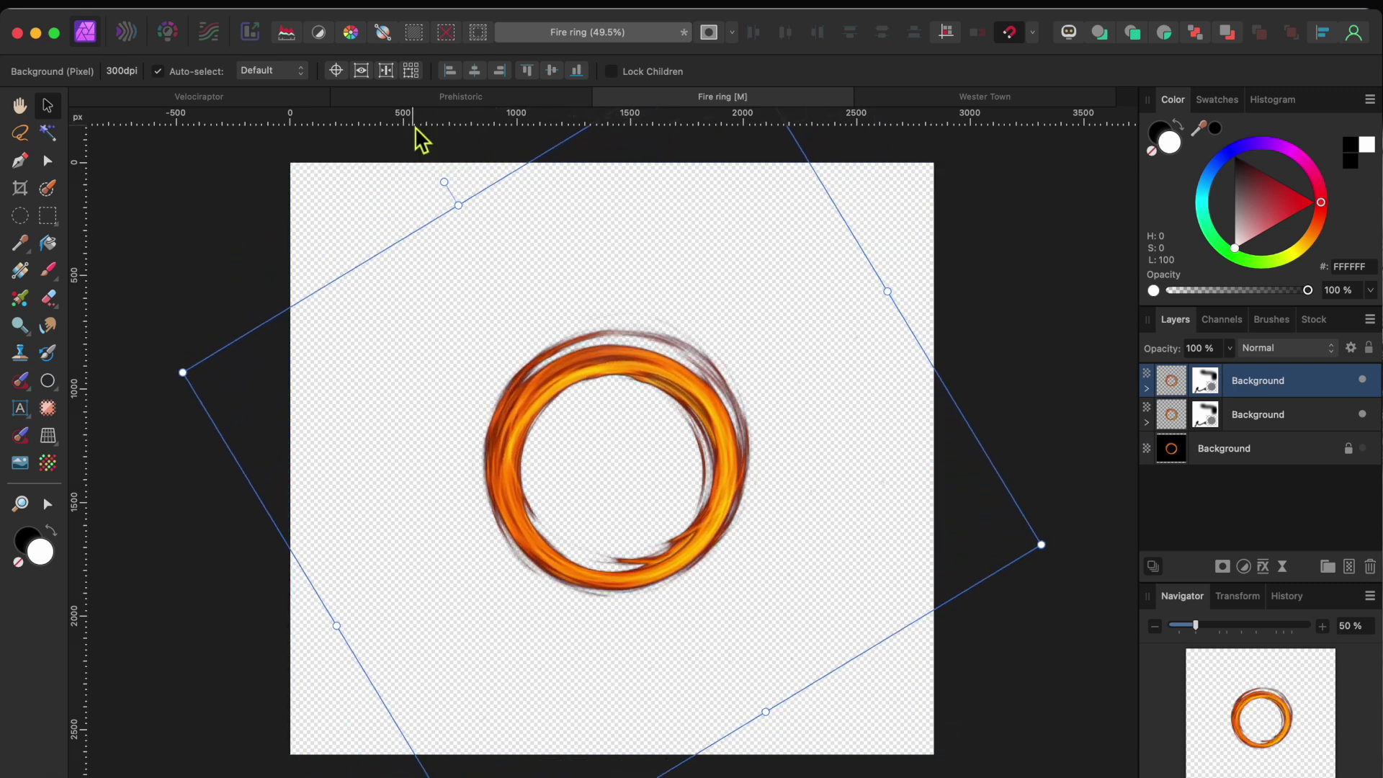
Make four more copies of the ring layer, rotating each one further counterclockwise to build a thicker fire ring
key("super+j")
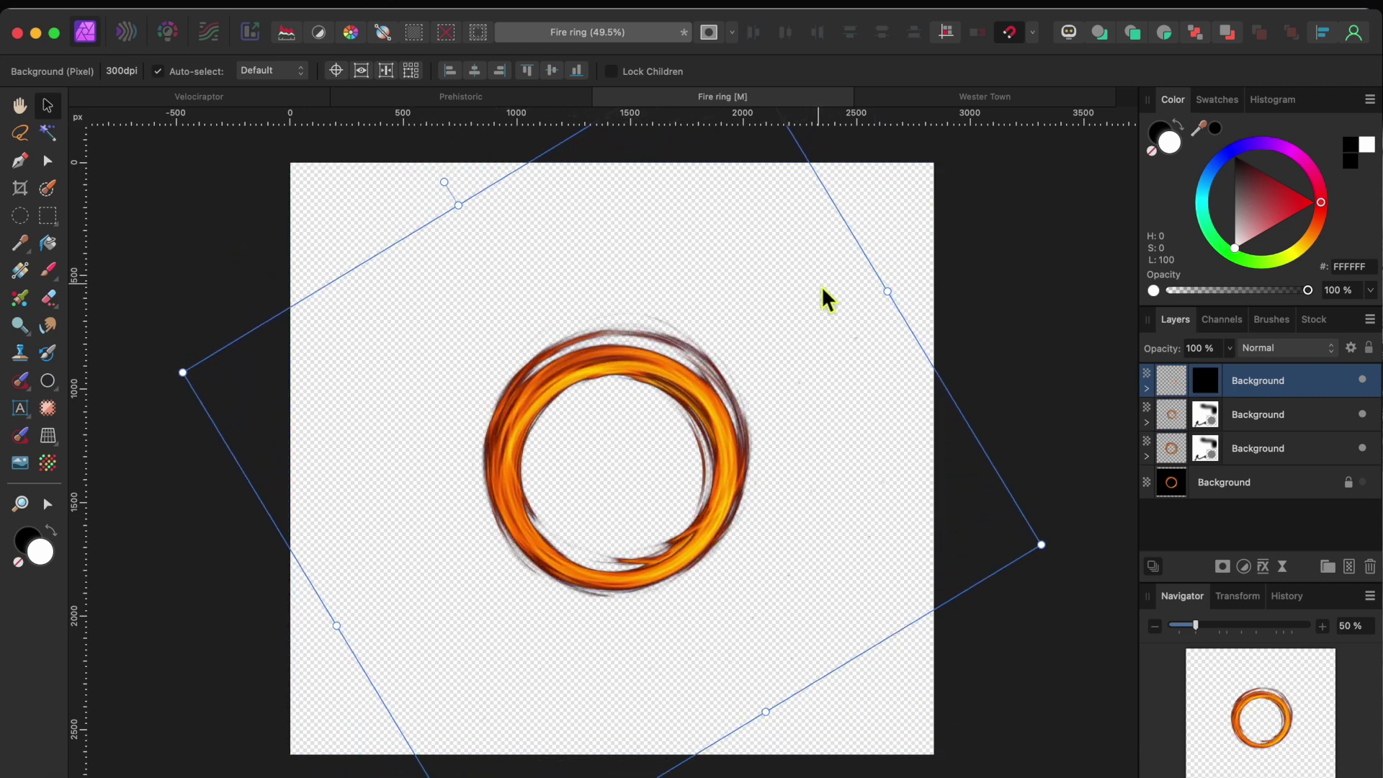
left_click_drag(444, 182, 269, 245)
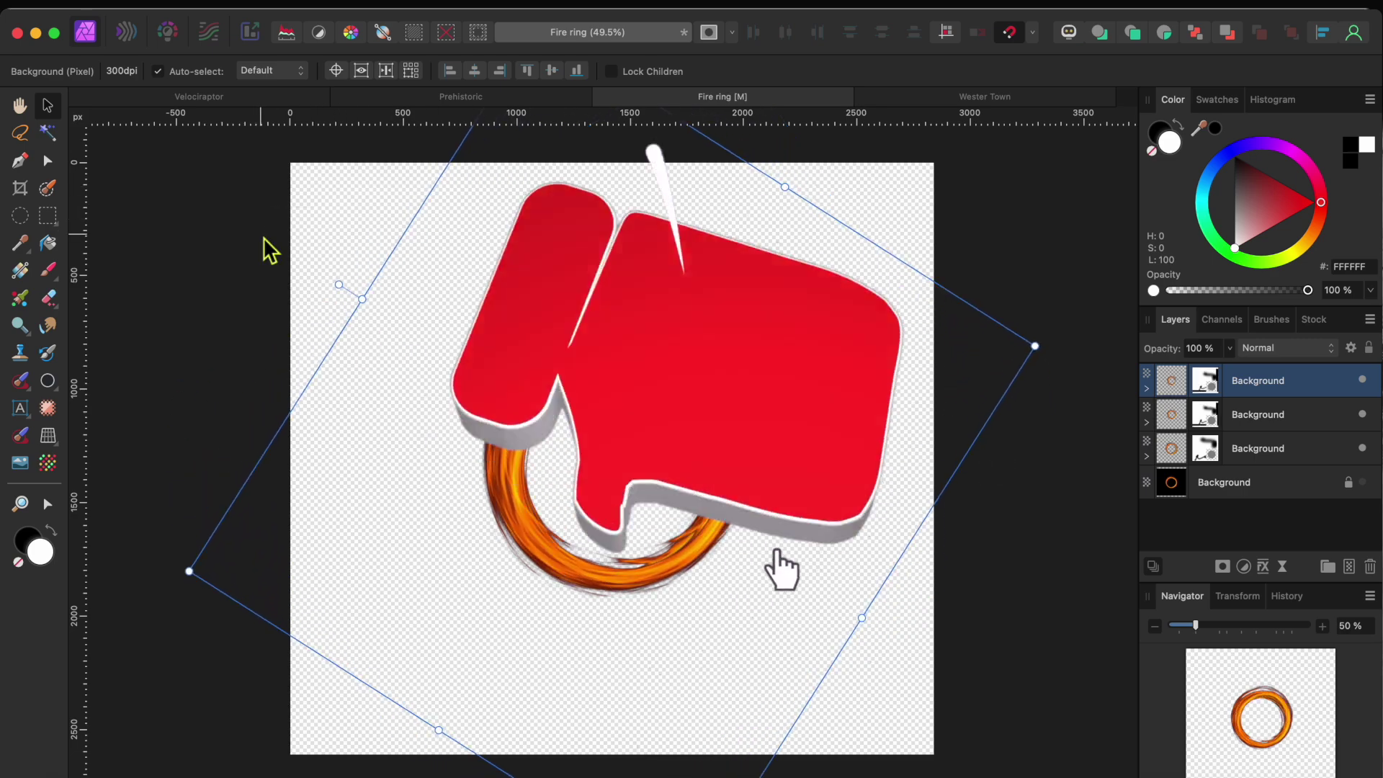
key("super+j")
key("super+j")
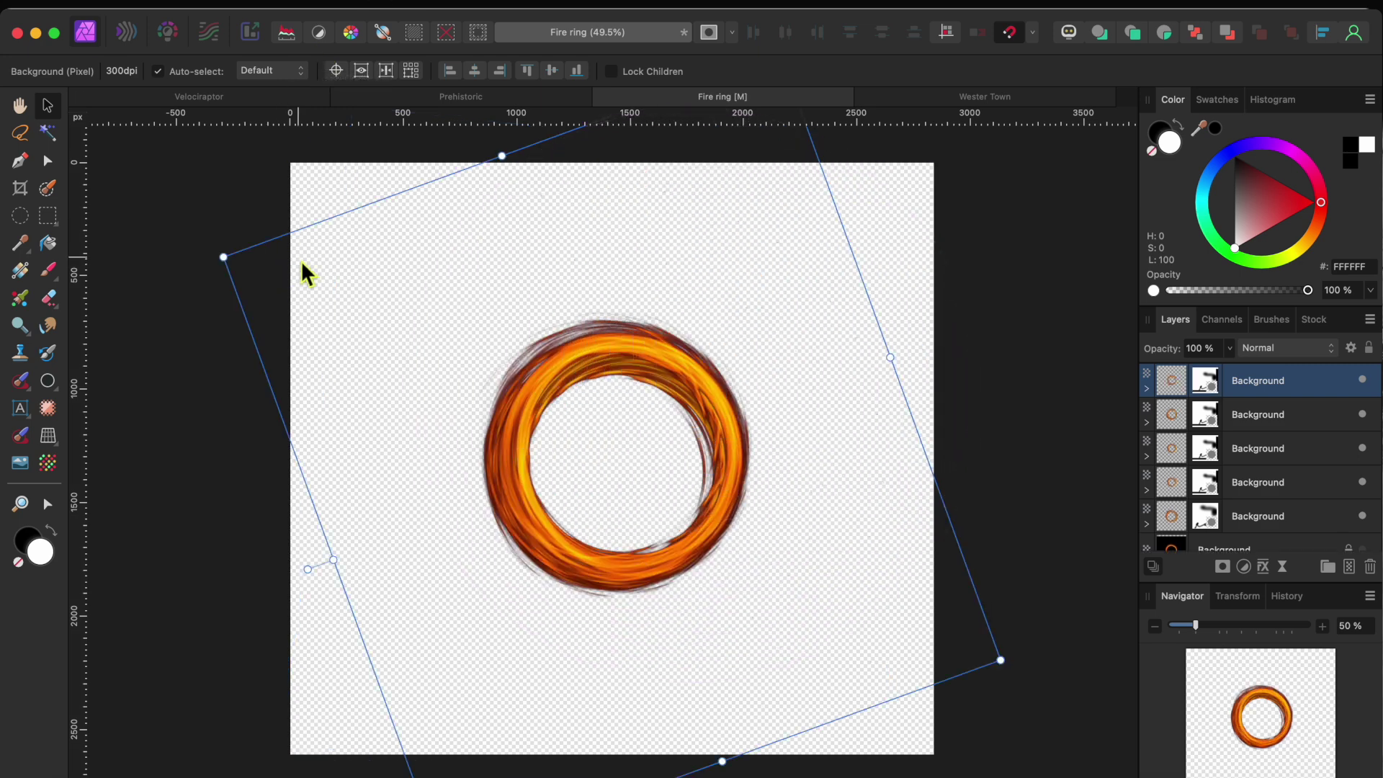
key("super+j")
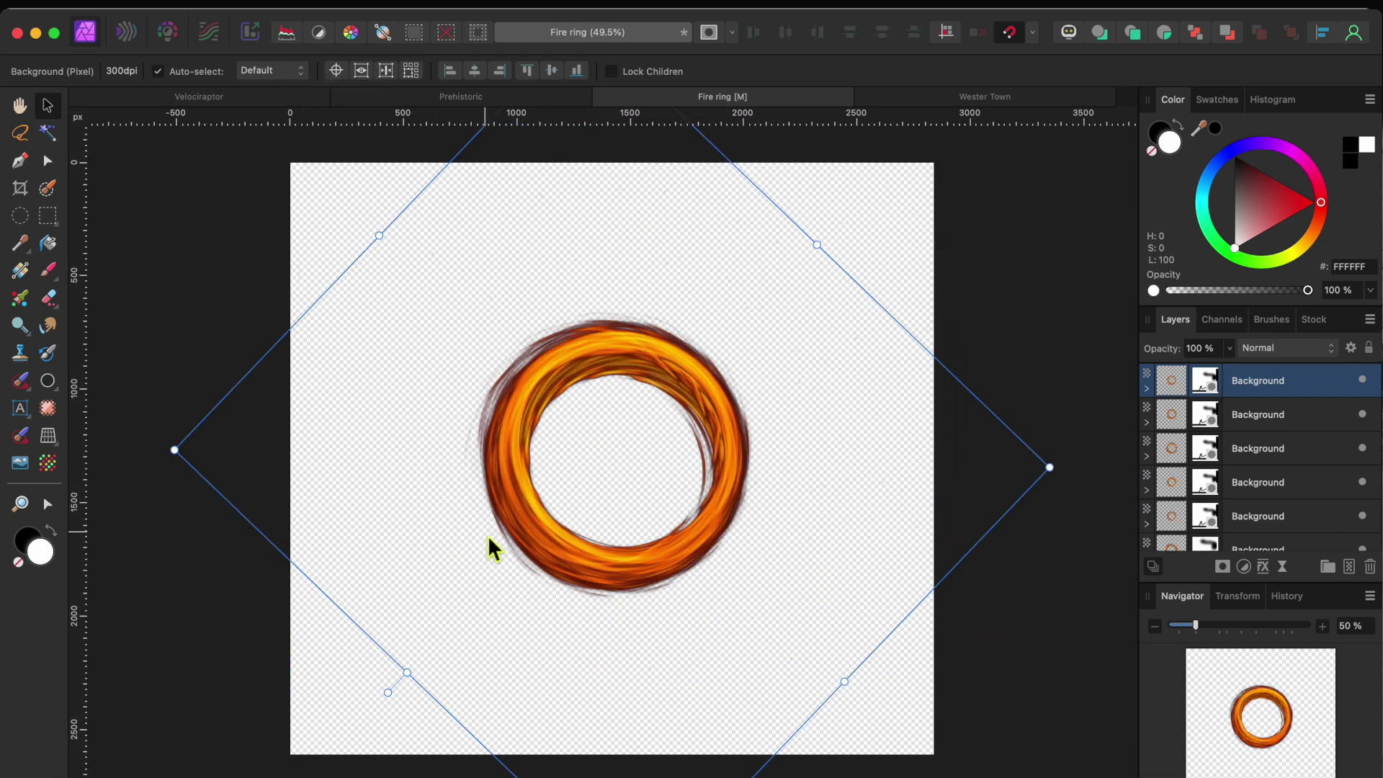
Group the six masked ring layers and rasterize the group into a single pixel layer
scroll(1275, 531, "down", 1)
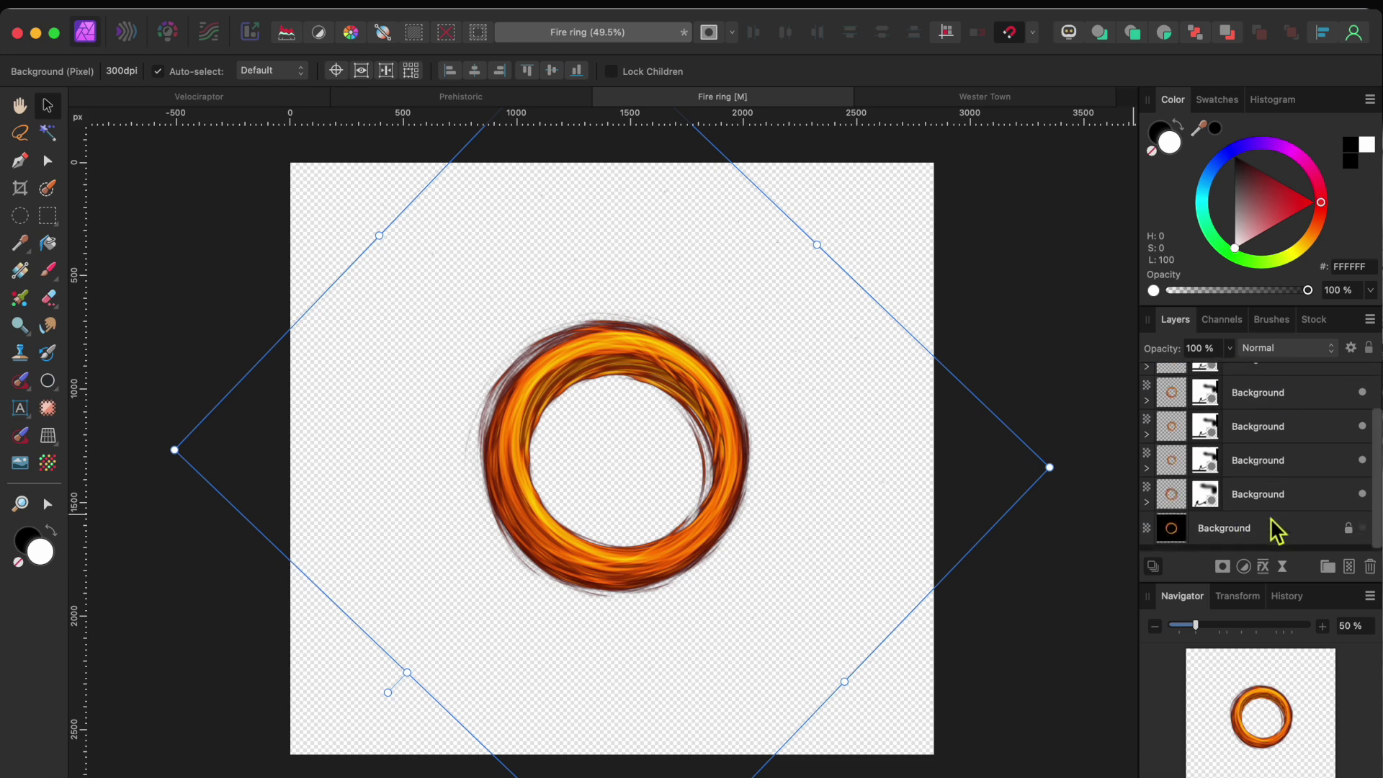
left_click(1275, 510, "shift")
right_click(1262, 467)
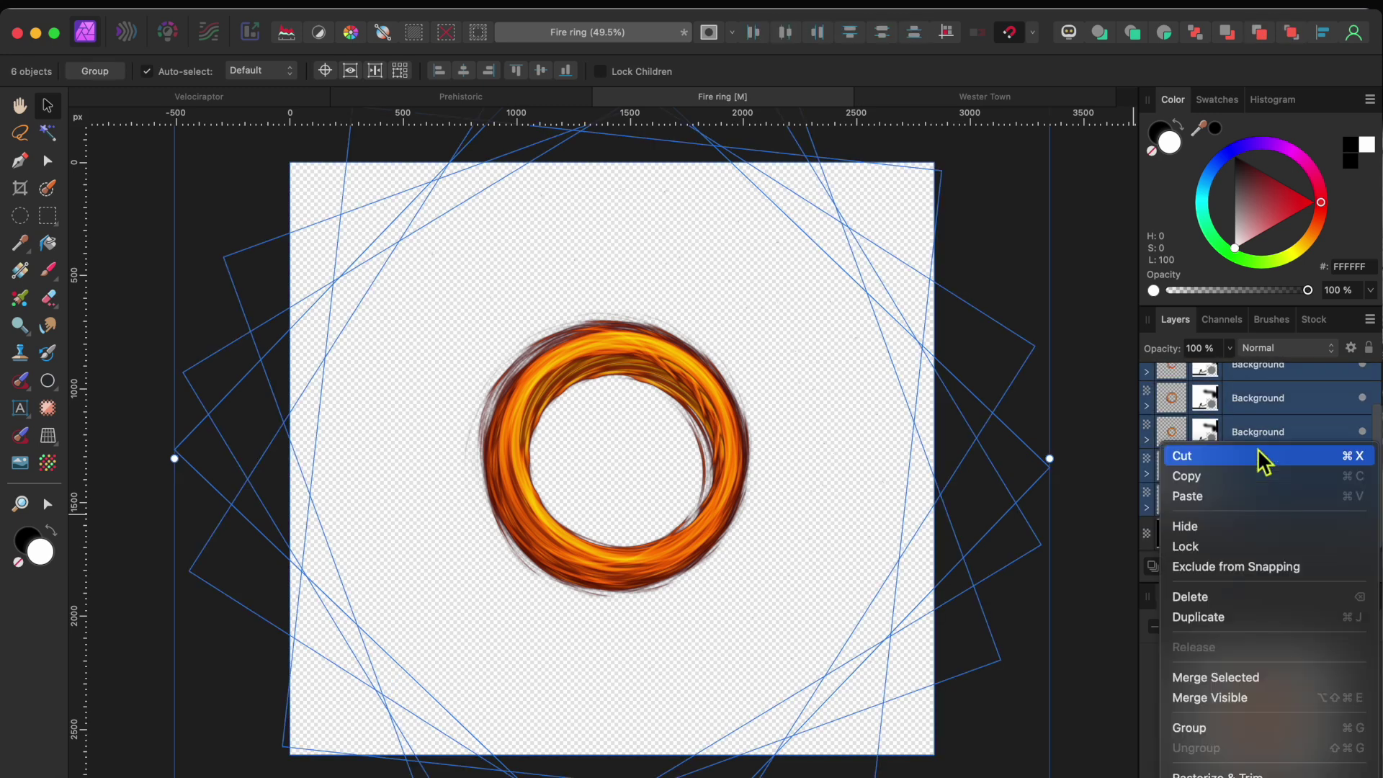
left_click(1223, 737)
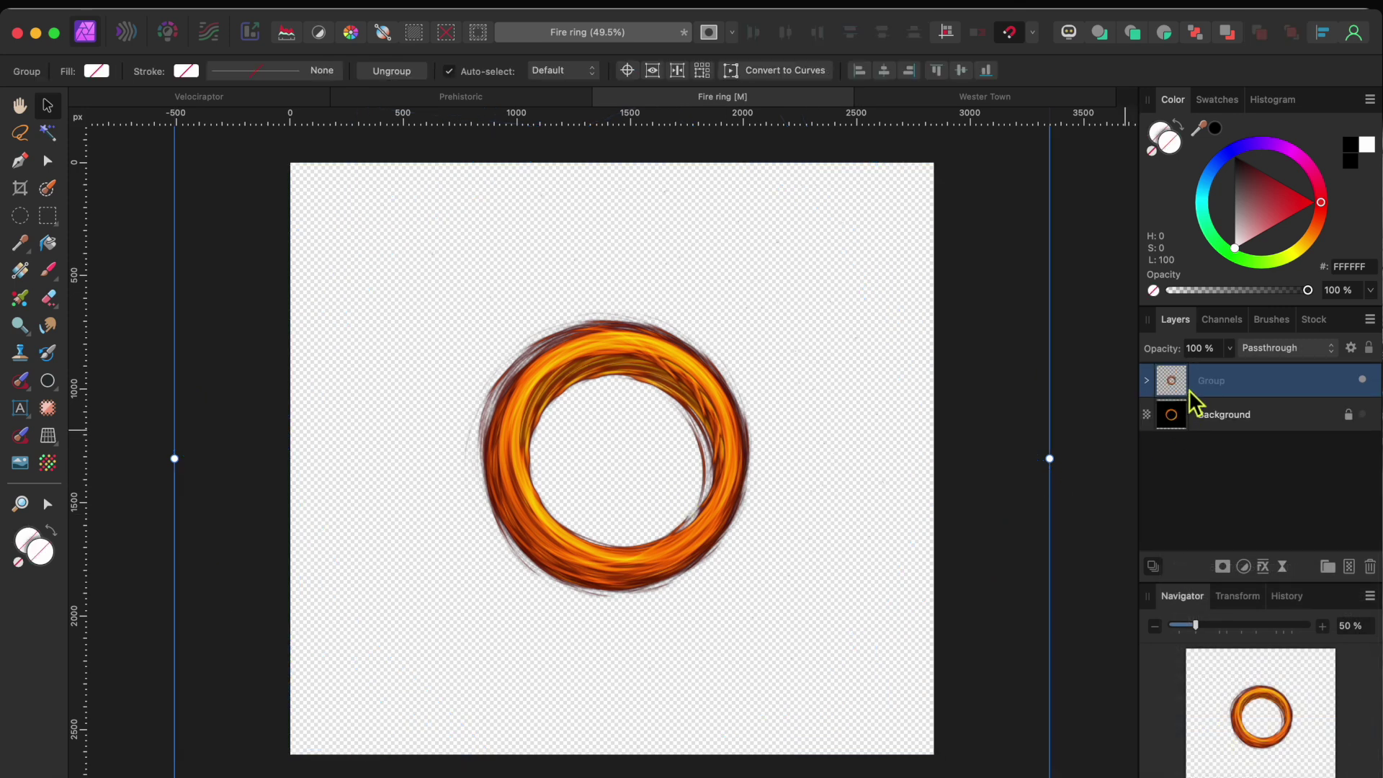
right_click(1219, 384)
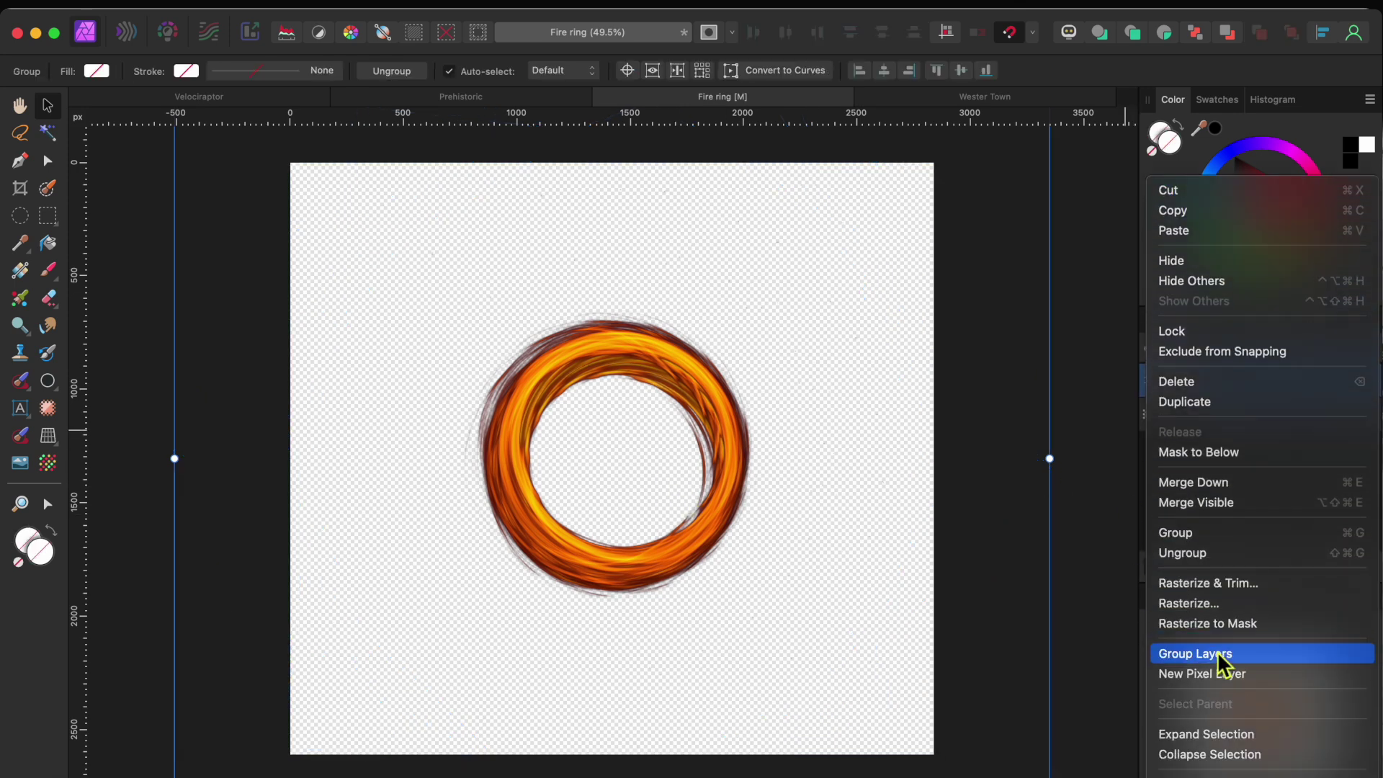
left_click(1212, 604)
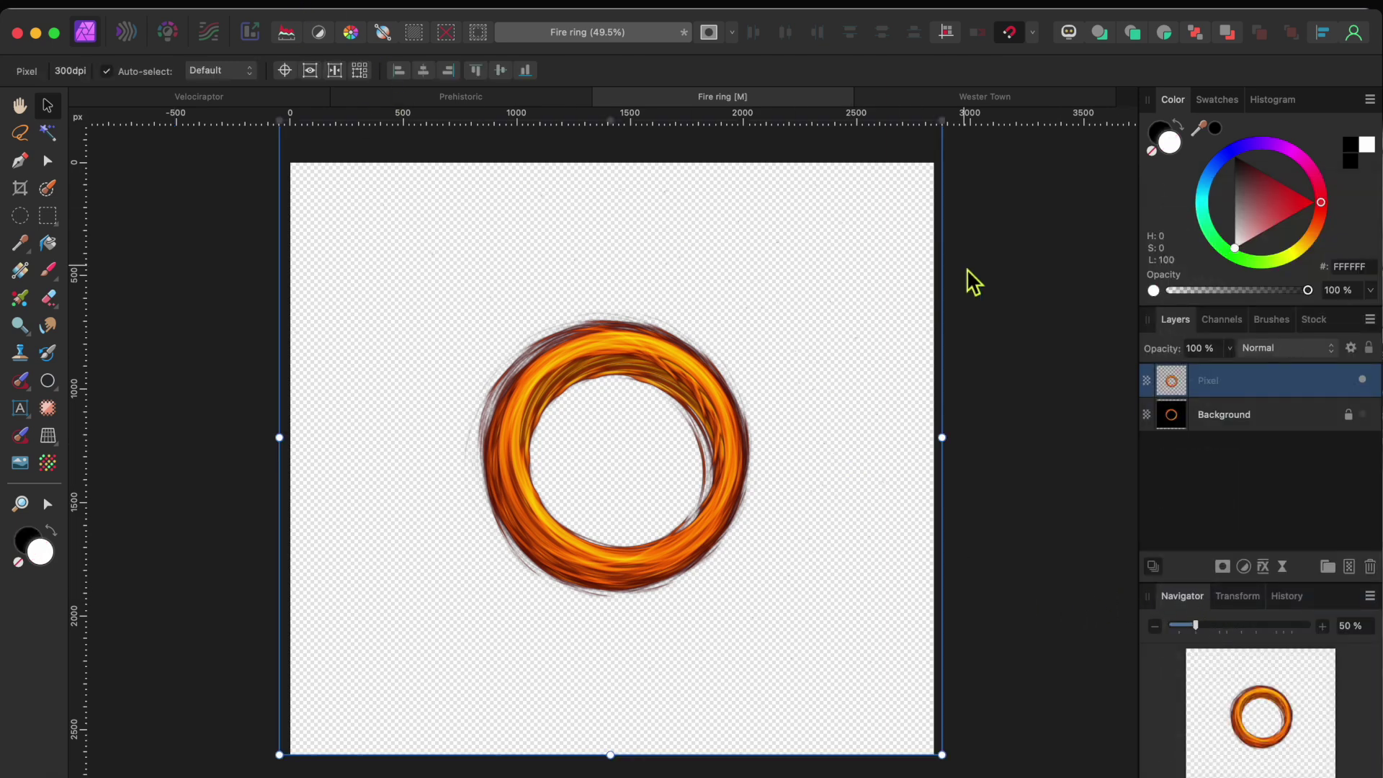
Copy the rasterized ring layer and paste it into the Wester Town document
left_click(223, 7)
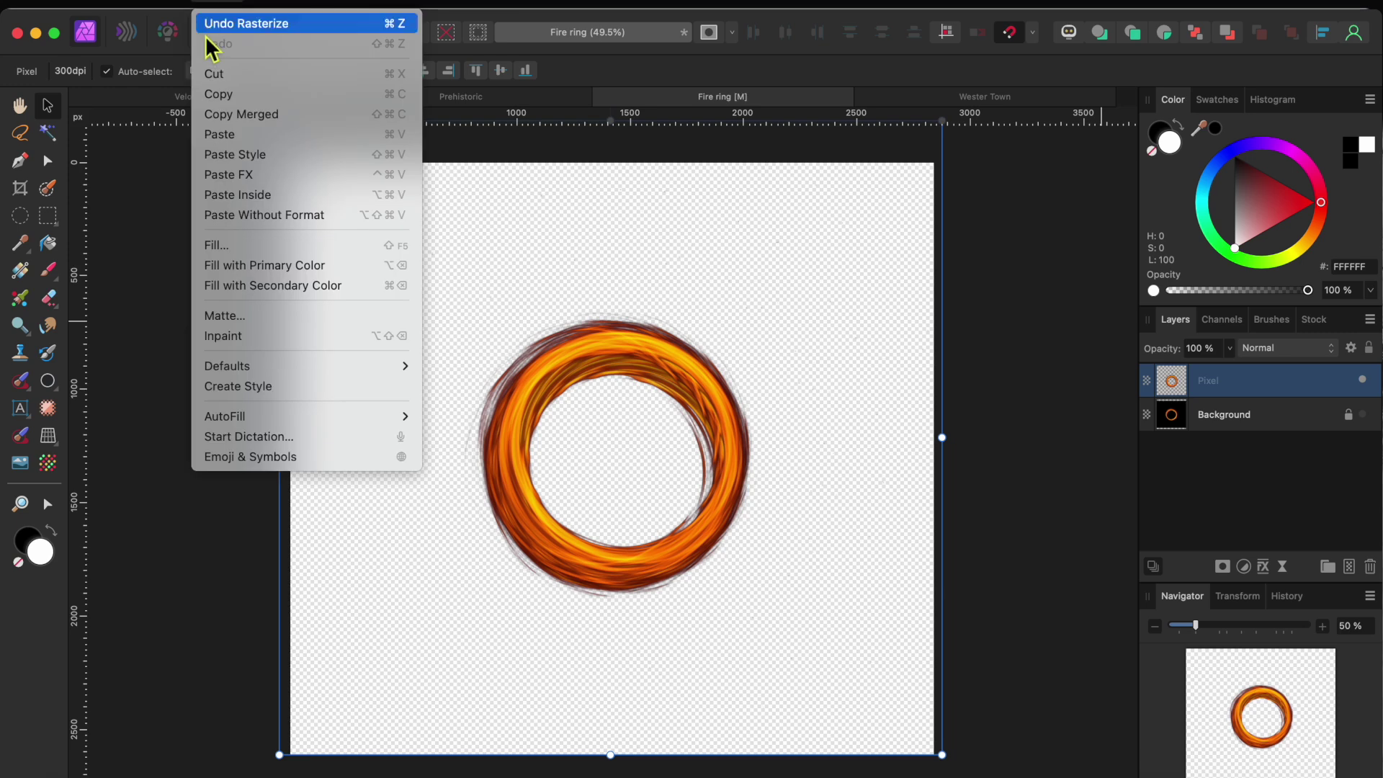
left_click(236, 102)
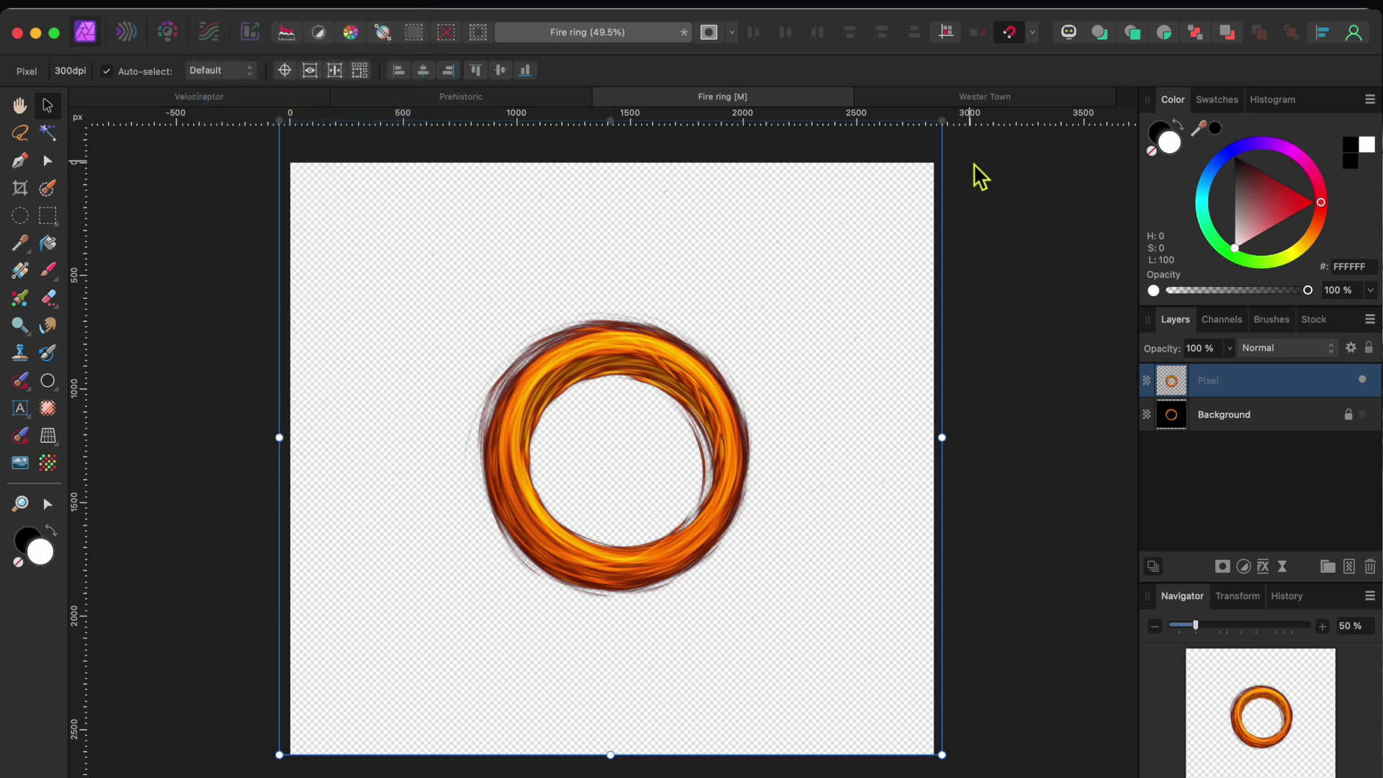
left_click(993, 100)
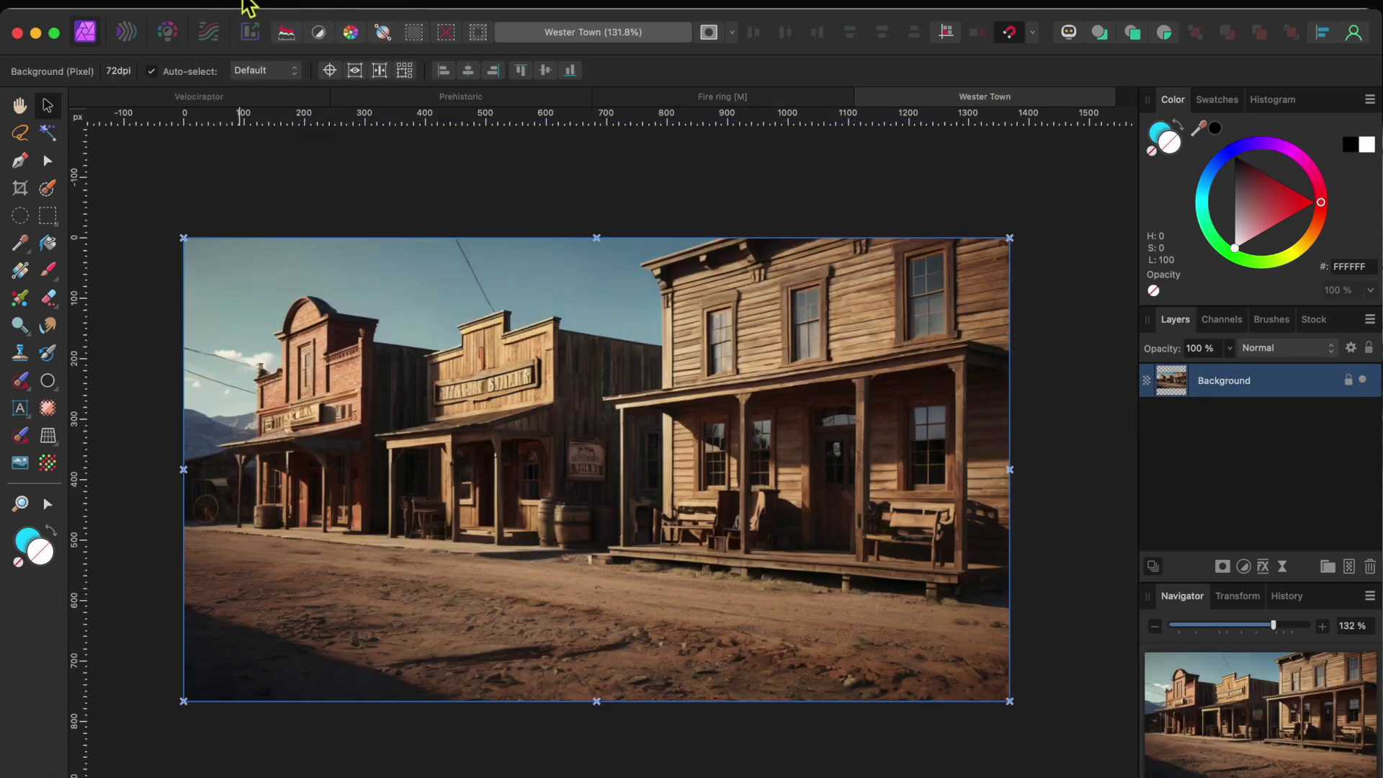
left_click(223, 7)
left_click(232, 135)
Scale the pasted fire ring down and place it over the street in front of the wooden storefronts
scroll(586, 485, "down", 3)
scroll(586, 485, "down", 3)
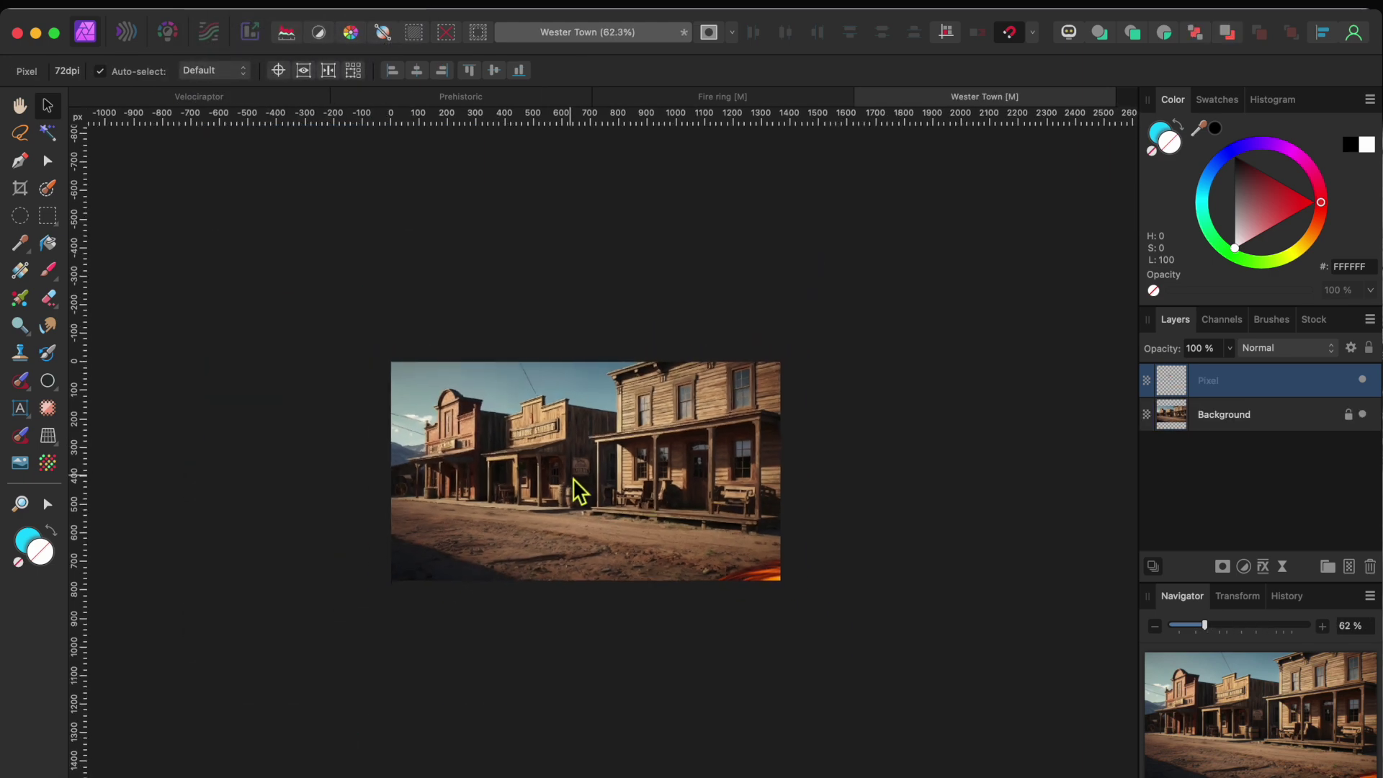
scroll(578, 488, "right", 2)
scroll(577, 487, "down", 3)
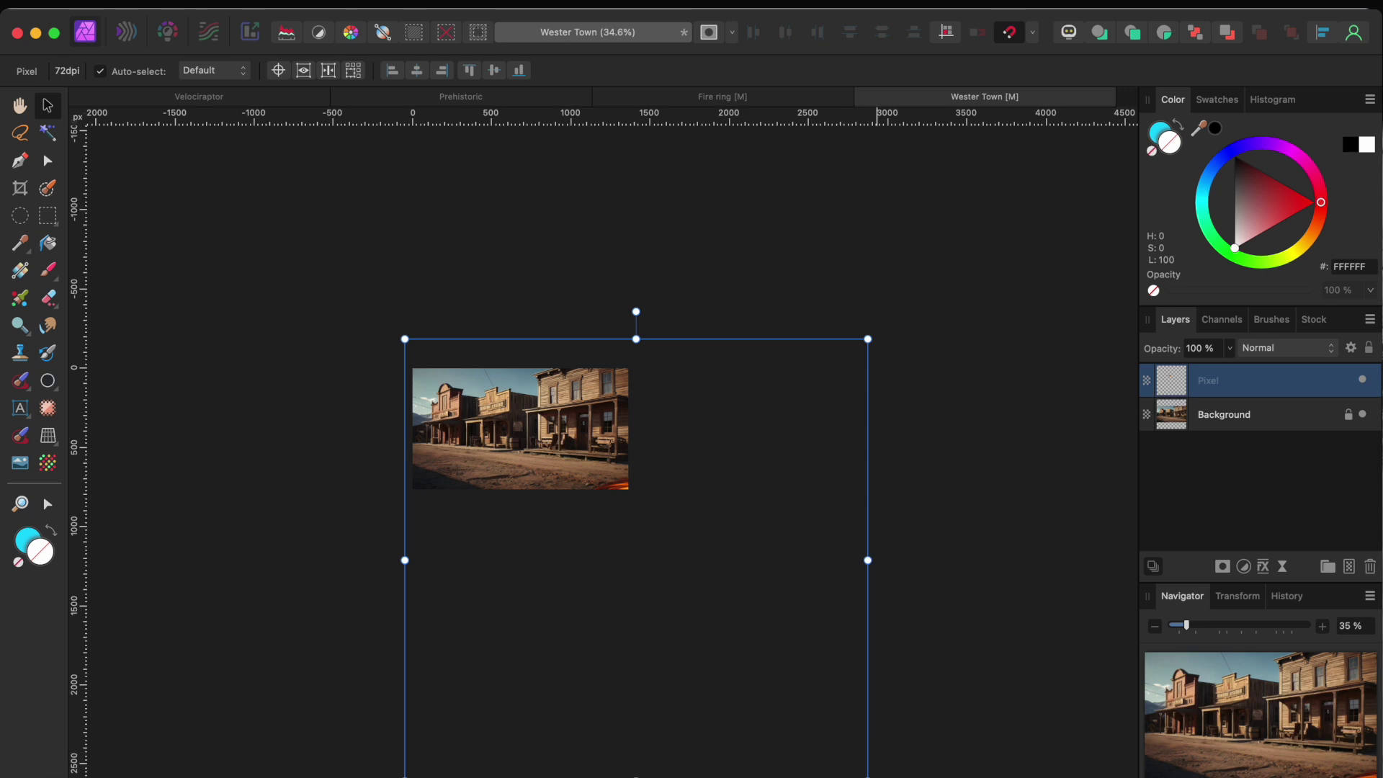
scroll(787, 670, "left", 5)
scroll(639, 512, "right", 6)
scroll(639, 513, "down", 2)
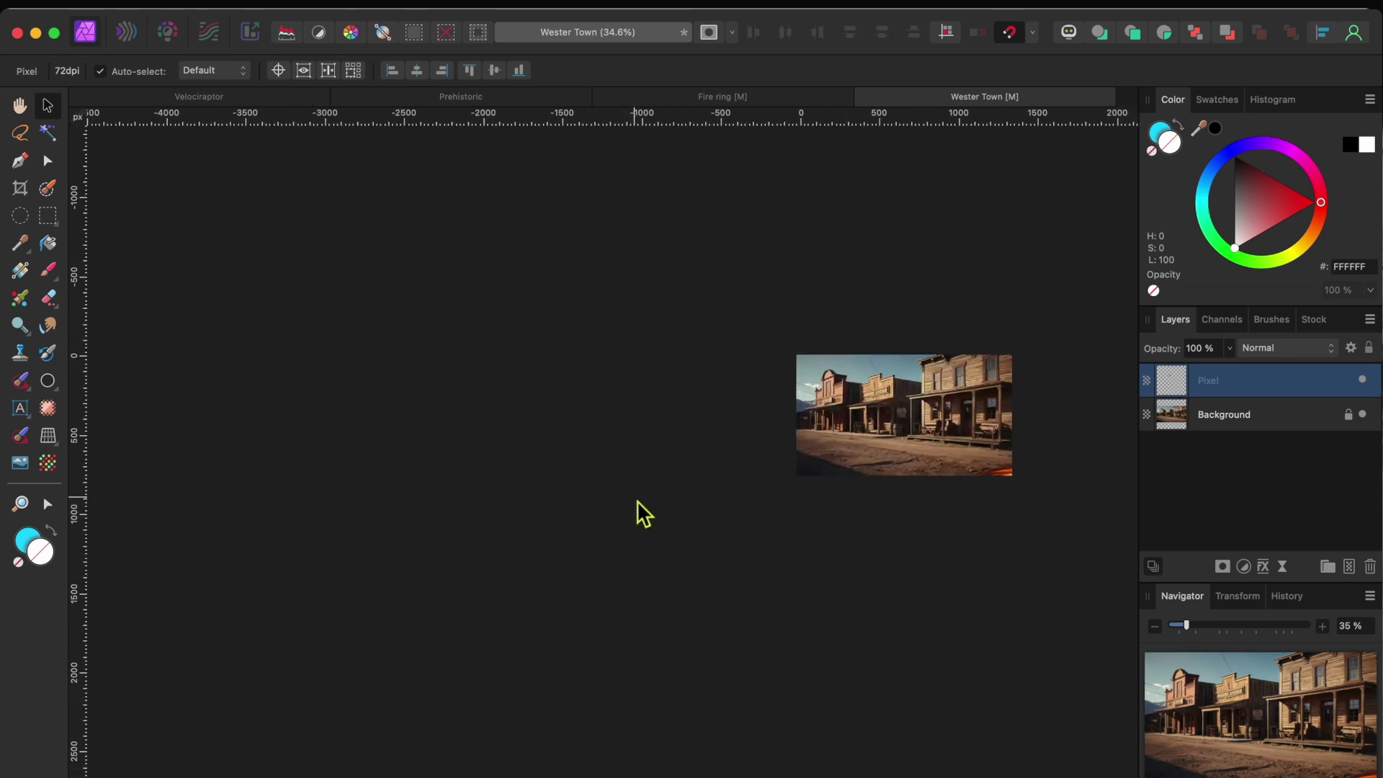
left_click_drag(946, 708, 549, 413)
scroll(674, 382, "up", 10)
scroll(675, 382, "left", 2)
scroll(594, 400, "down", 3)
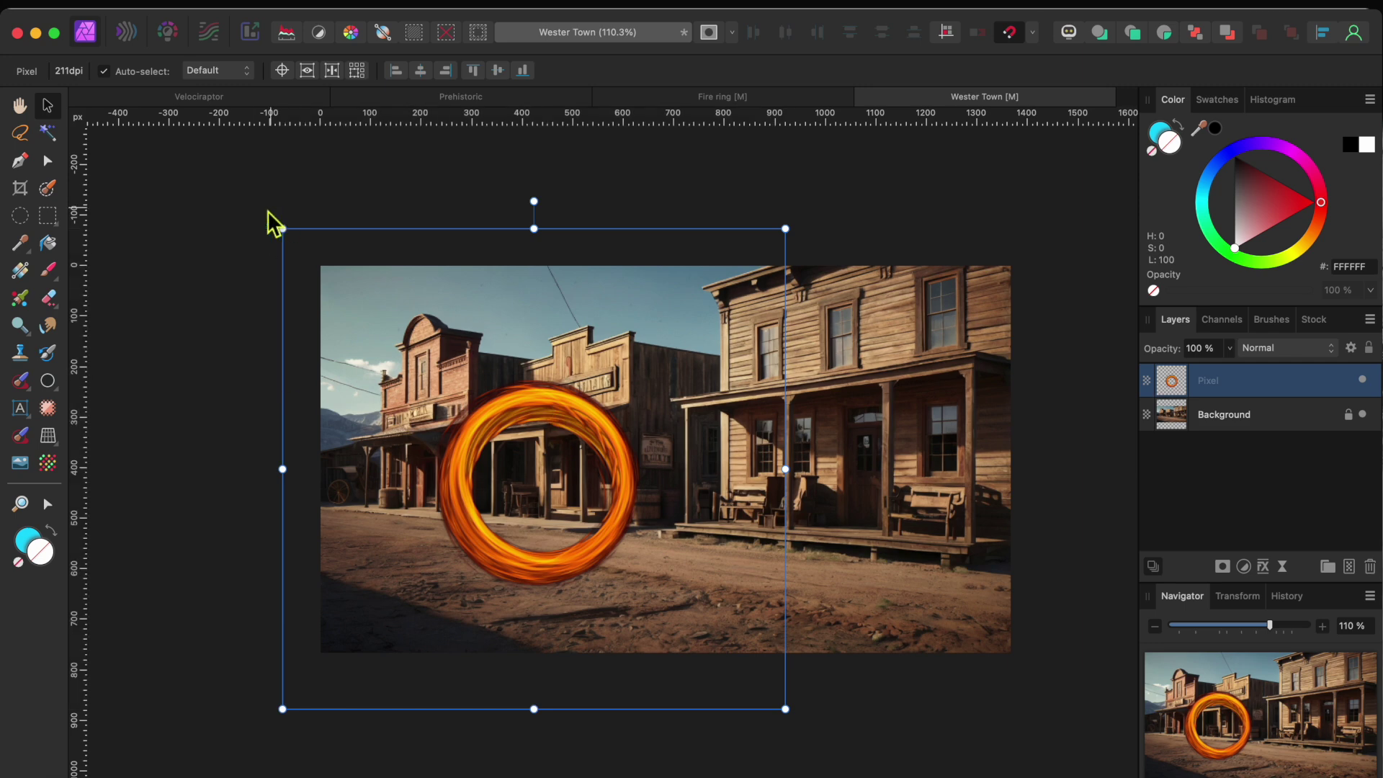
left_click(191, 225)
scroll(726, 504, "up", 2)
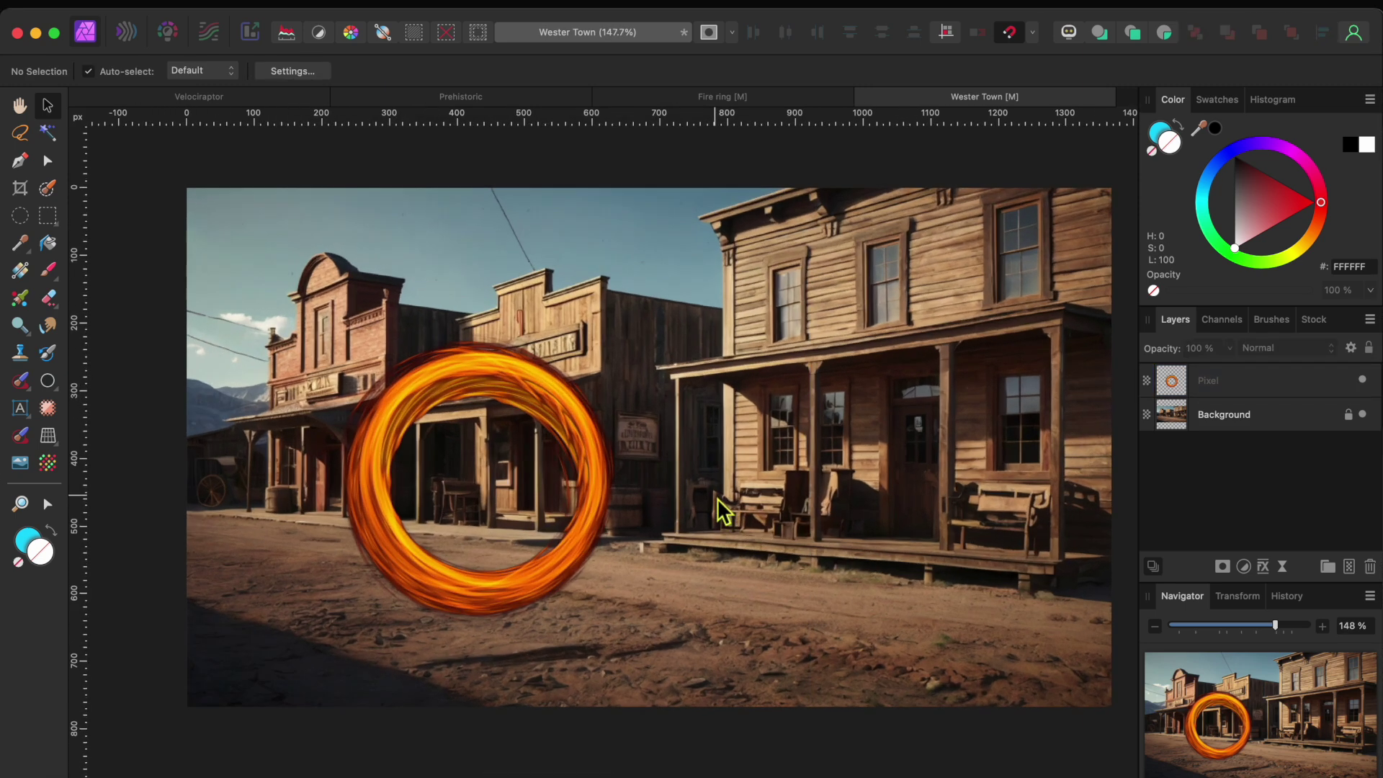
Enlarge the fire ring layer about its centre to about 1238 × 1184 px
left_click(412, 392)
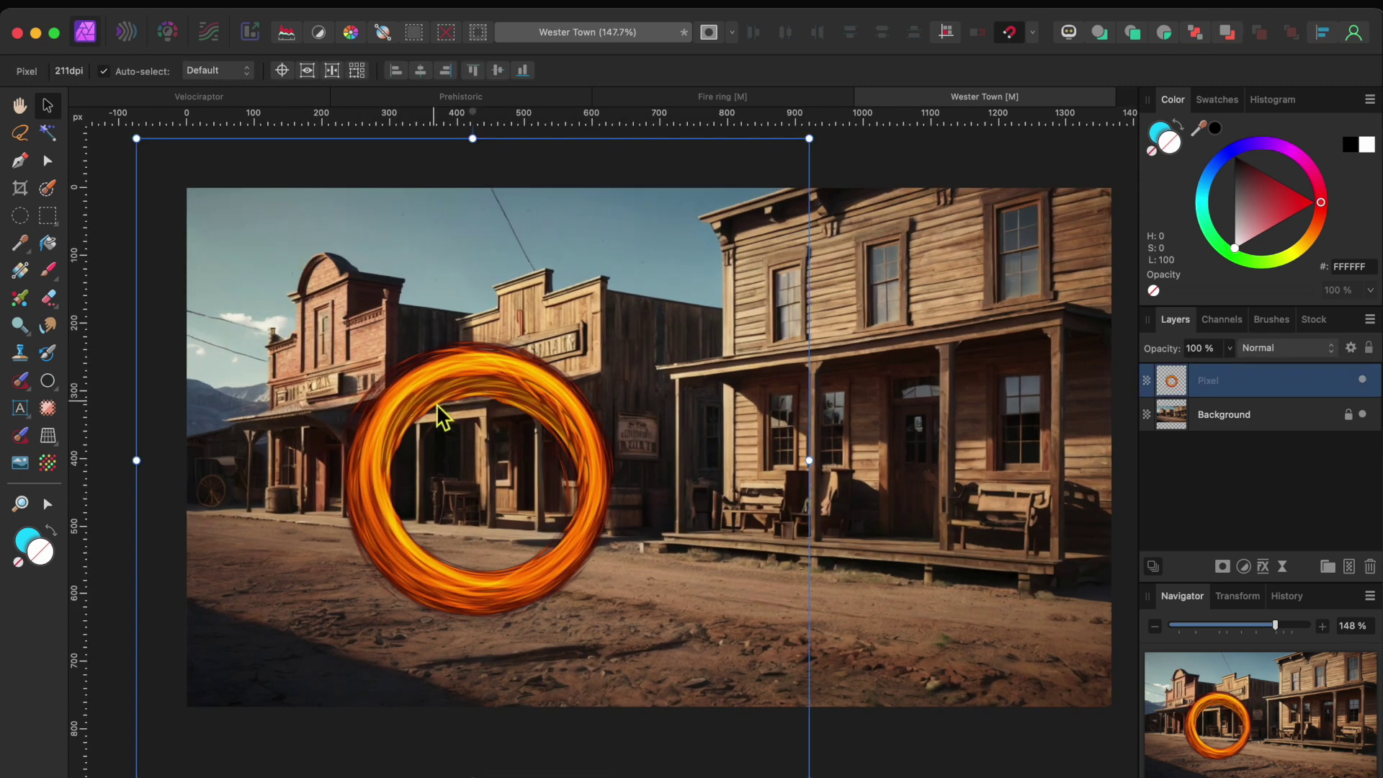
scroll(437, 403, "down", 3)
left_click_drag(666, 238, 732, 207)
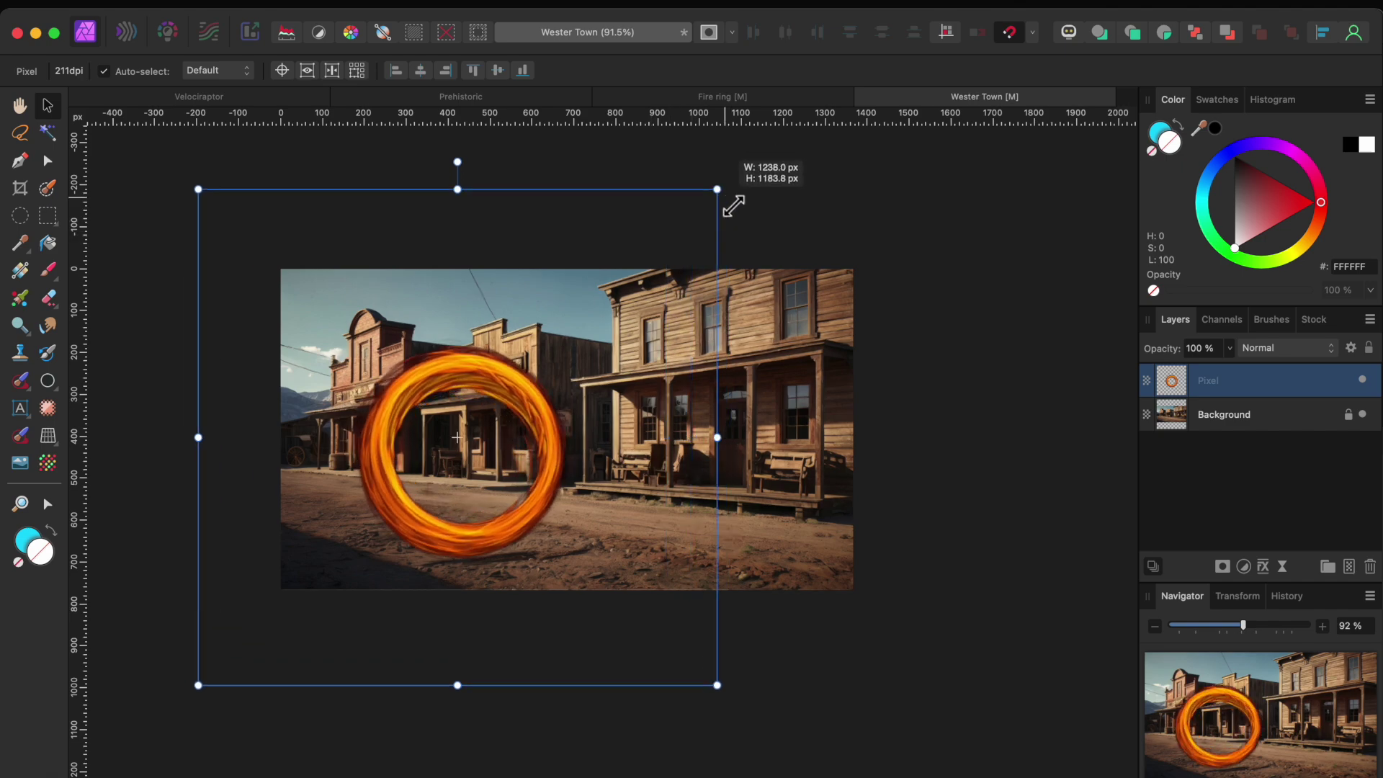
left_click(216, 540)
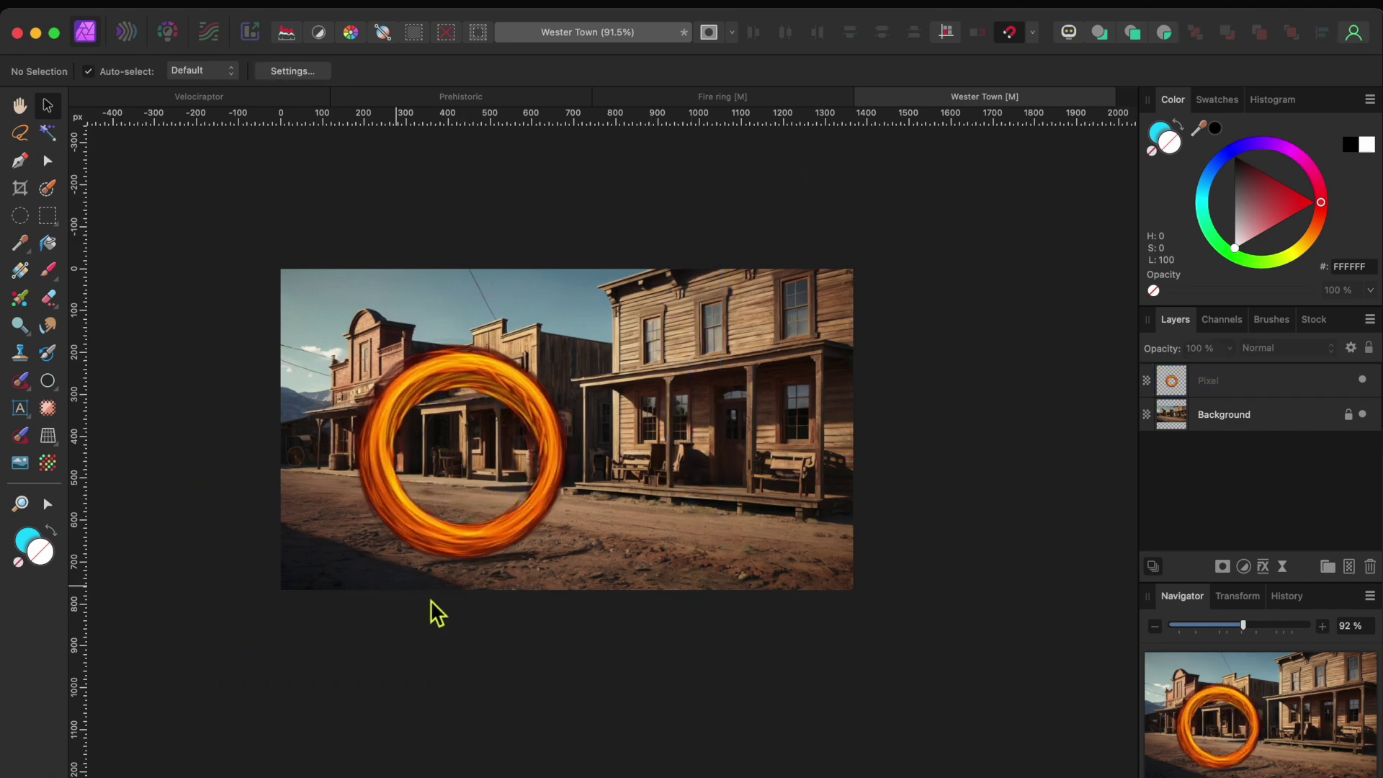
Draw a circle about 395 px across with the Ellipse tool, starting from the centre of the fire ring
scroll(488, 577, "up", 3)
scroll(488, 577, "down", 2)
scroll(489, 577, "up", 2)
scroll(489, 576, "left", 2)
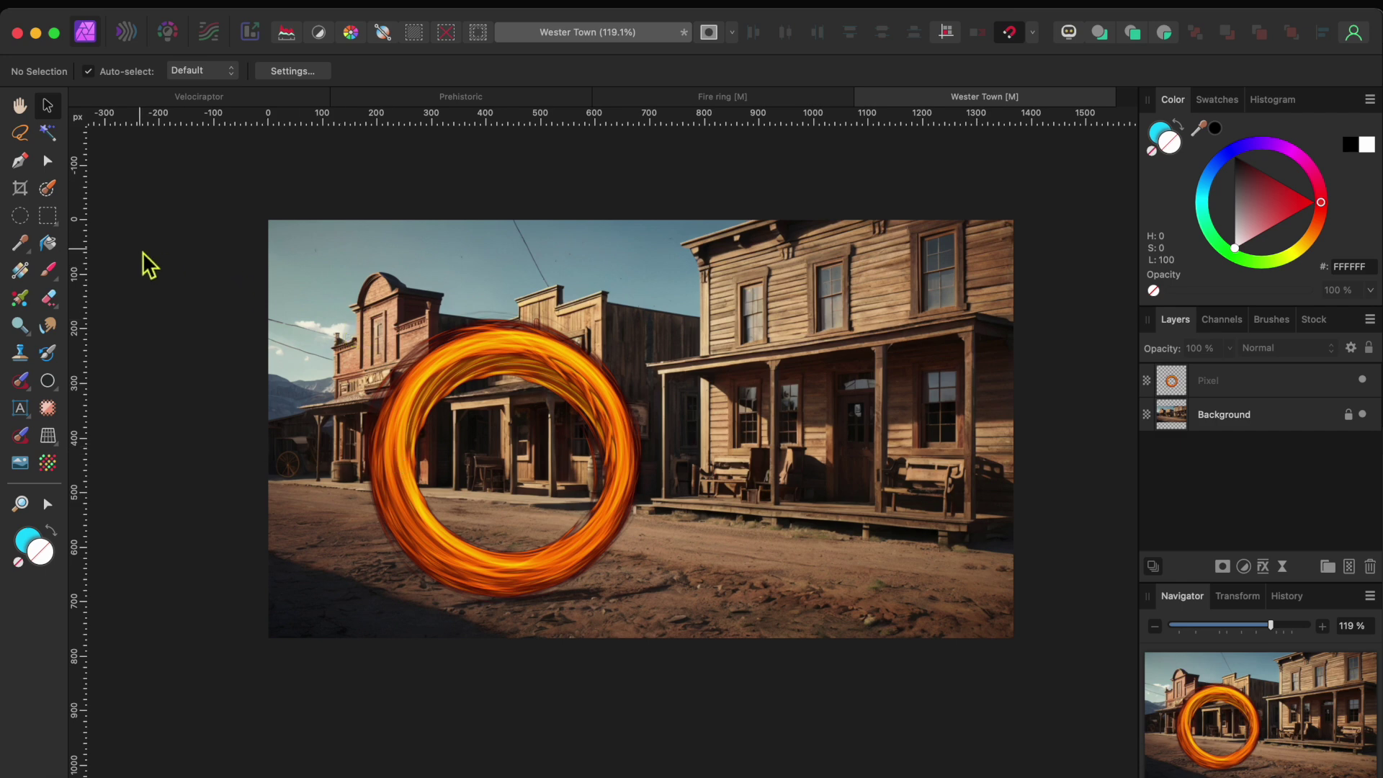
left_click(48, 380)
left_click(129, 333)
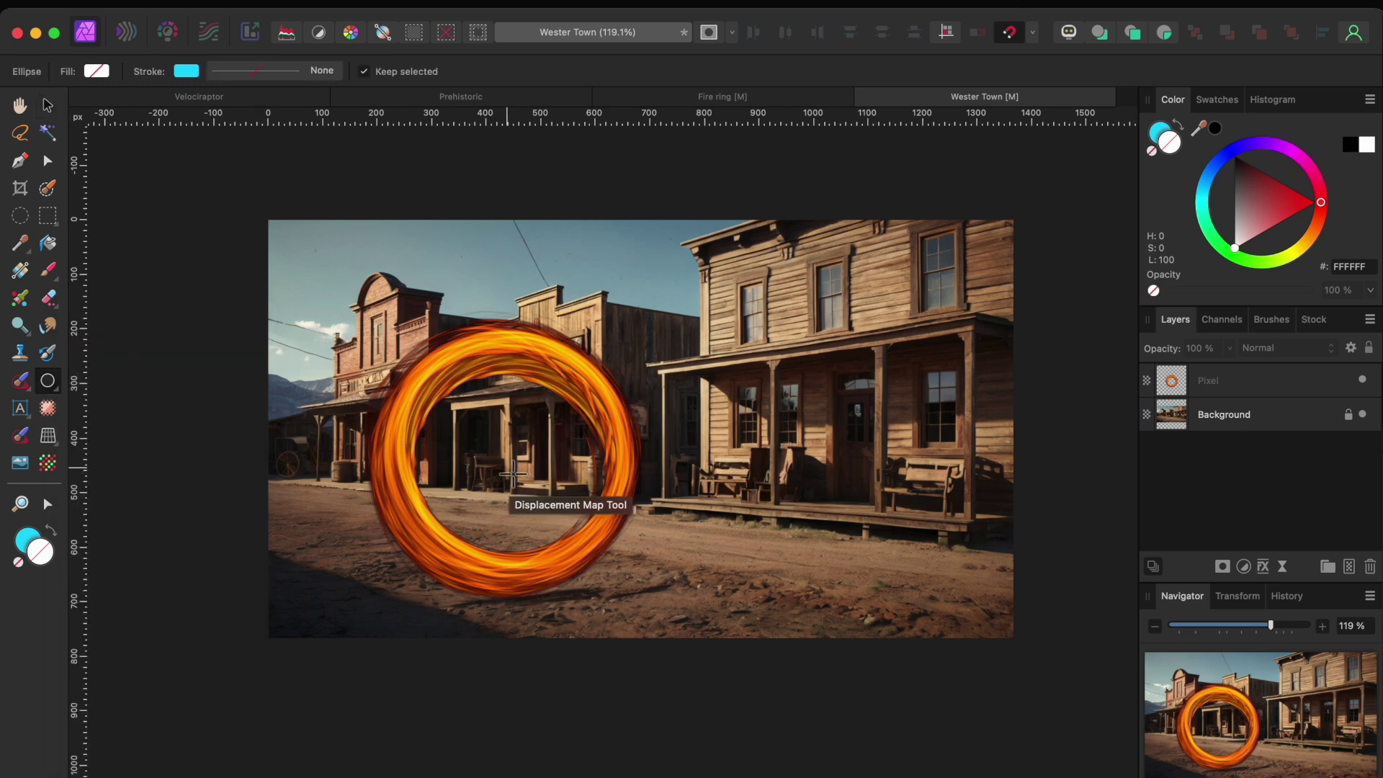
left_click_drag(508, 468, 391, 382)
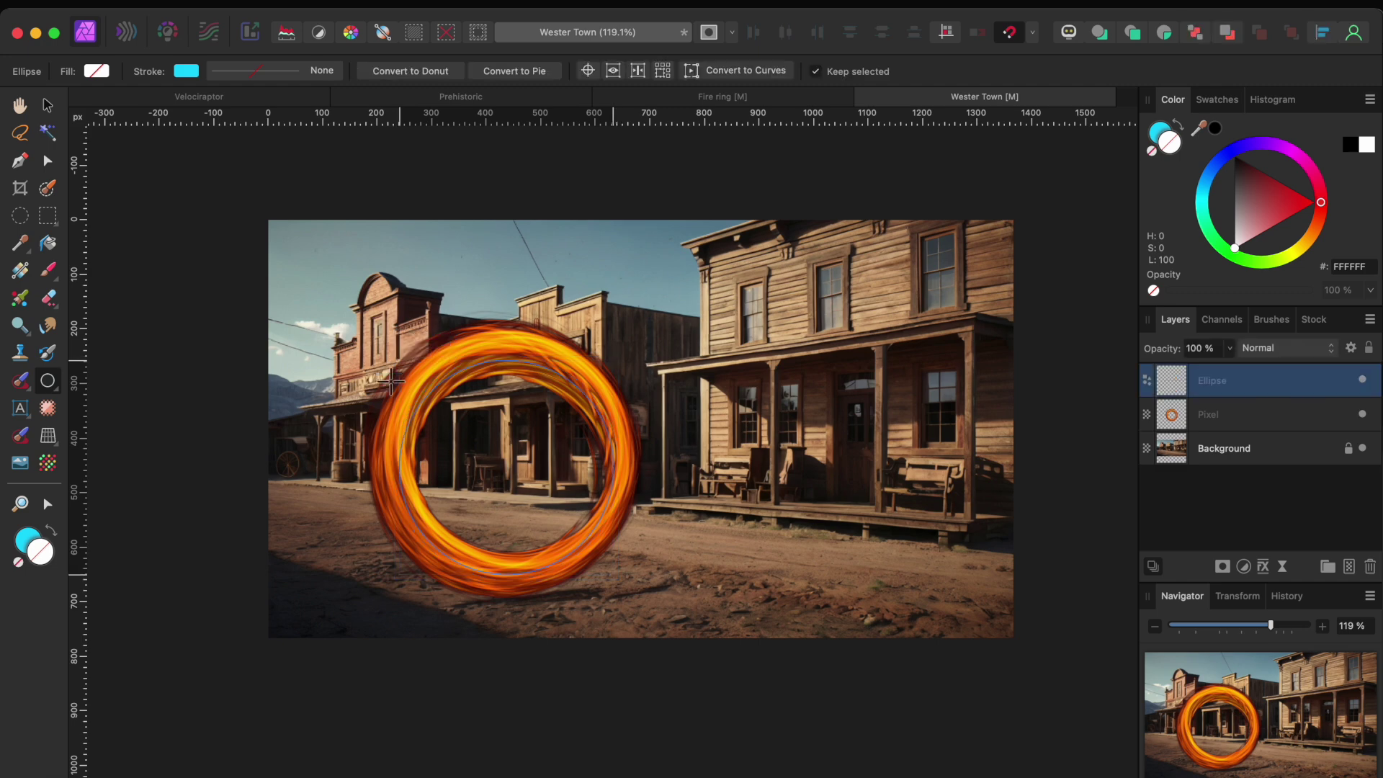
Fill the circle with white and move it up slightly to centre it within the fire ring
left_click(97, 72)
left_click(177, 259)
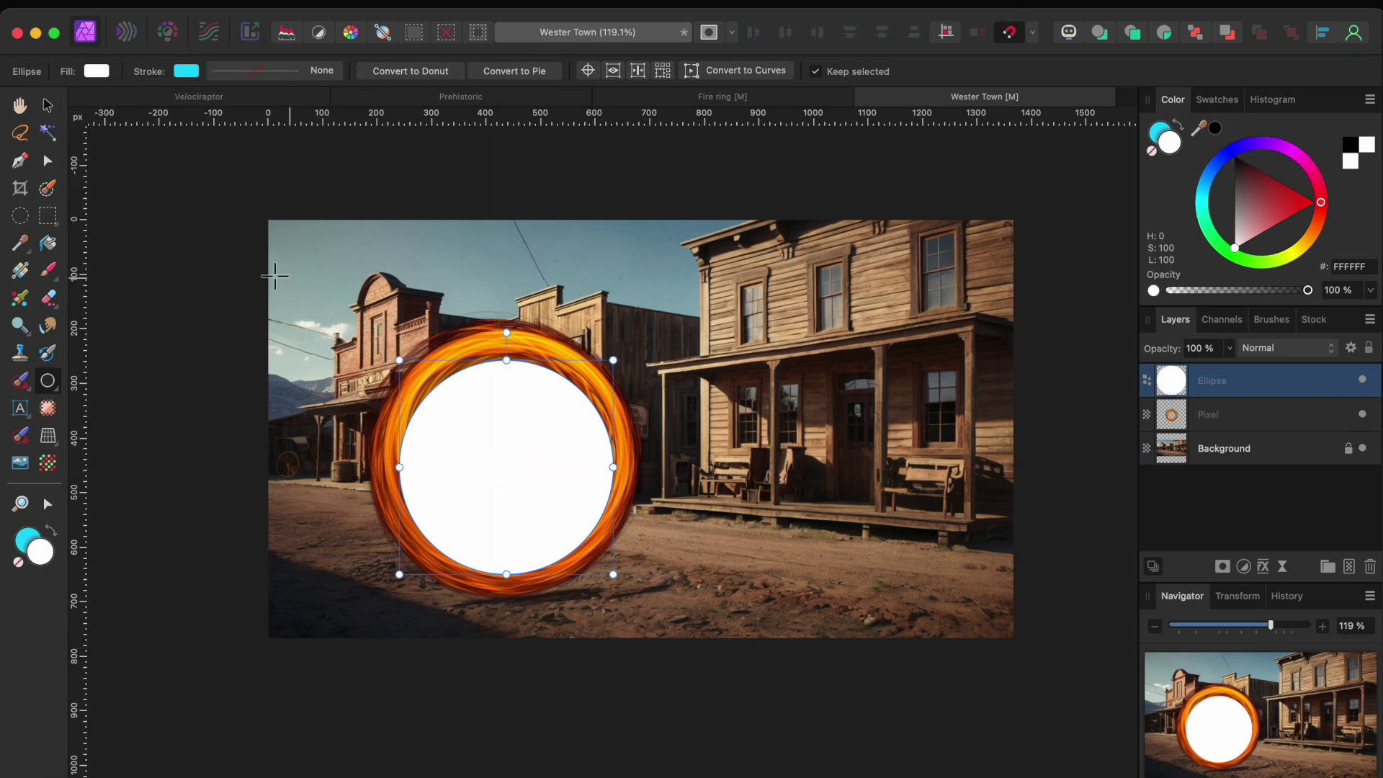
left_click(48, 105)
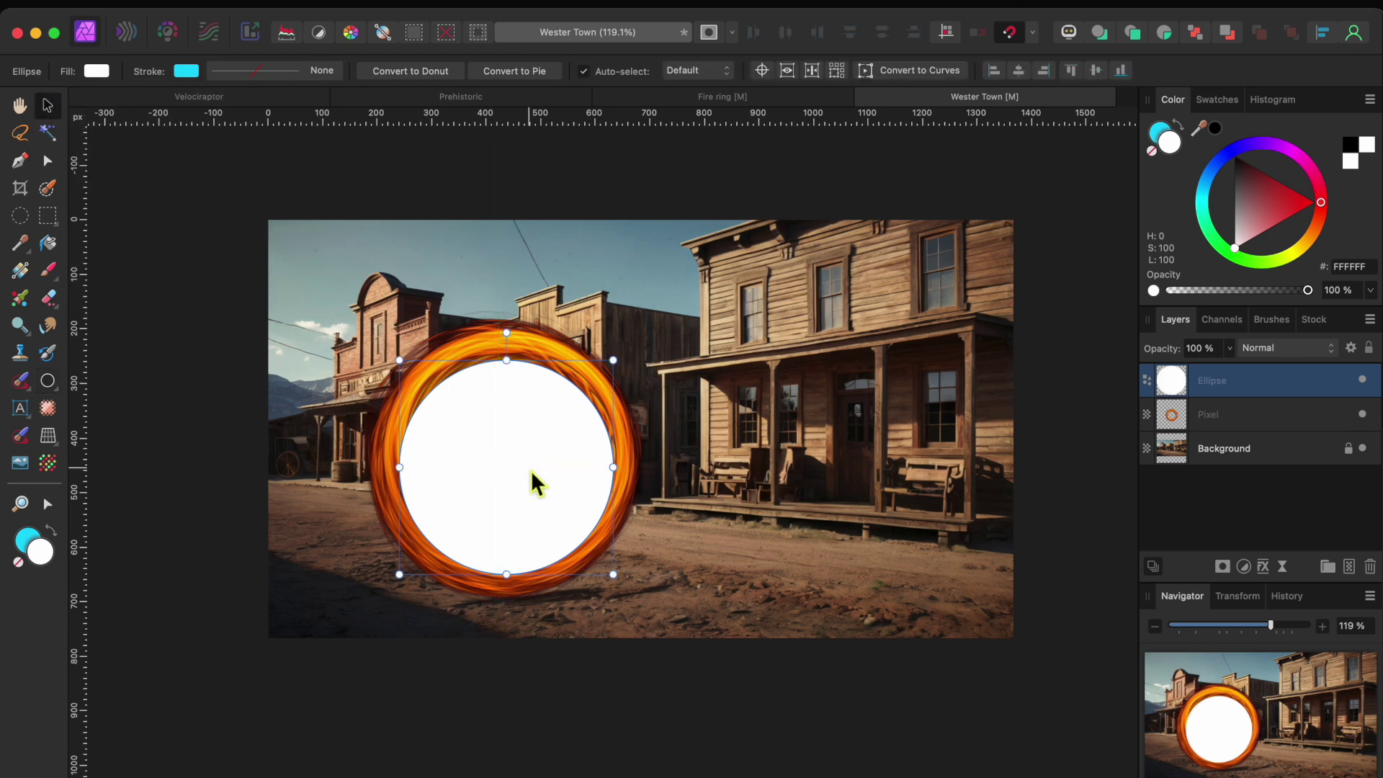
left_click_drag(530, 469, 532, 462)
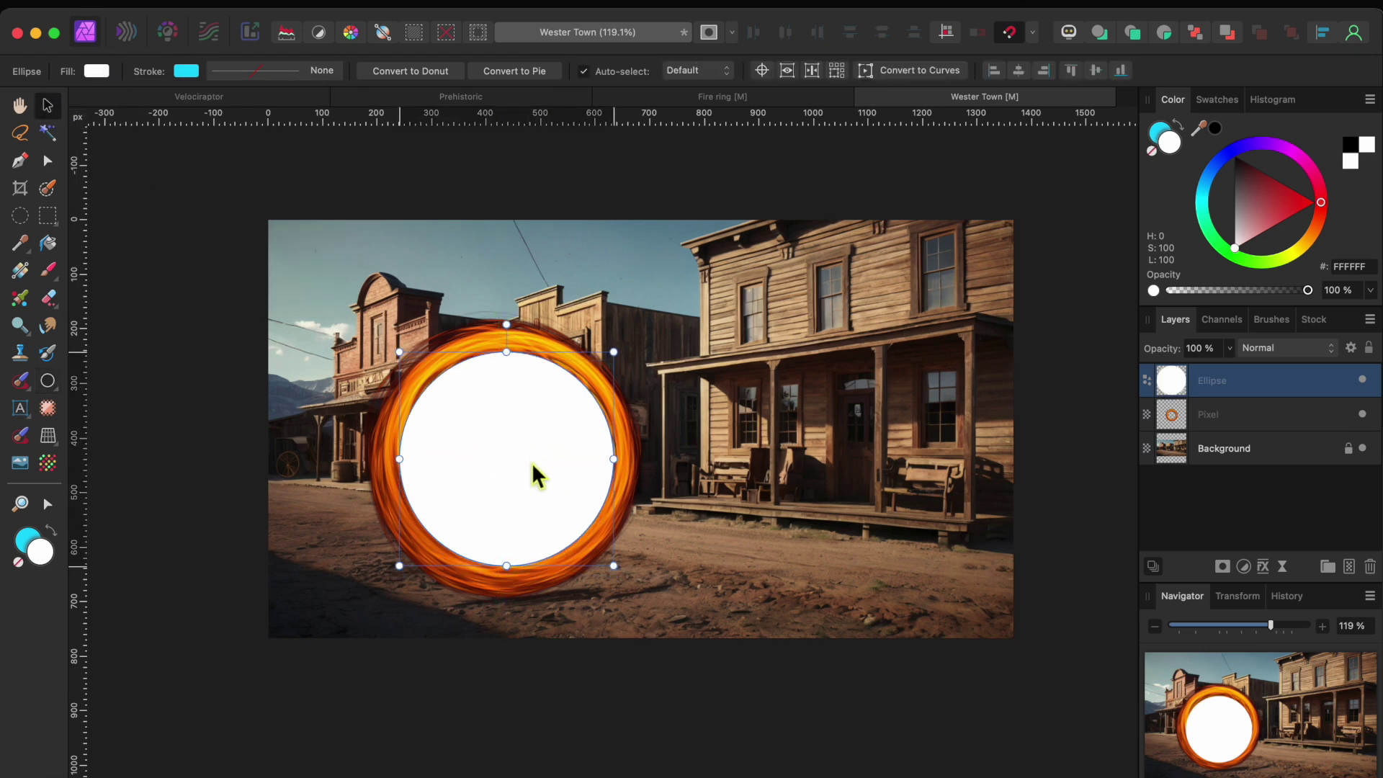
Copy the waterfall jungle image from the Prehistoric document and paste it into the Wester Town document
left_click(475, 101)
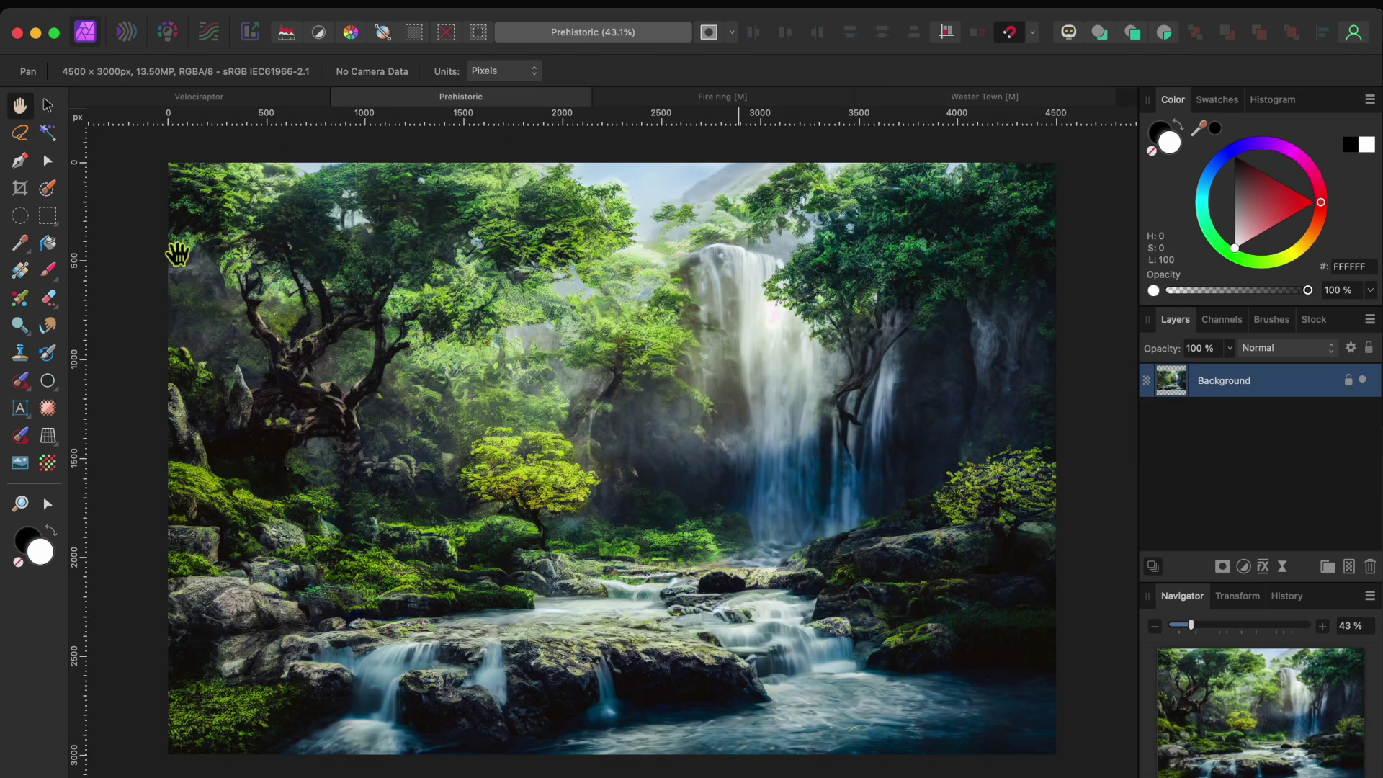
left_click(229, 4)
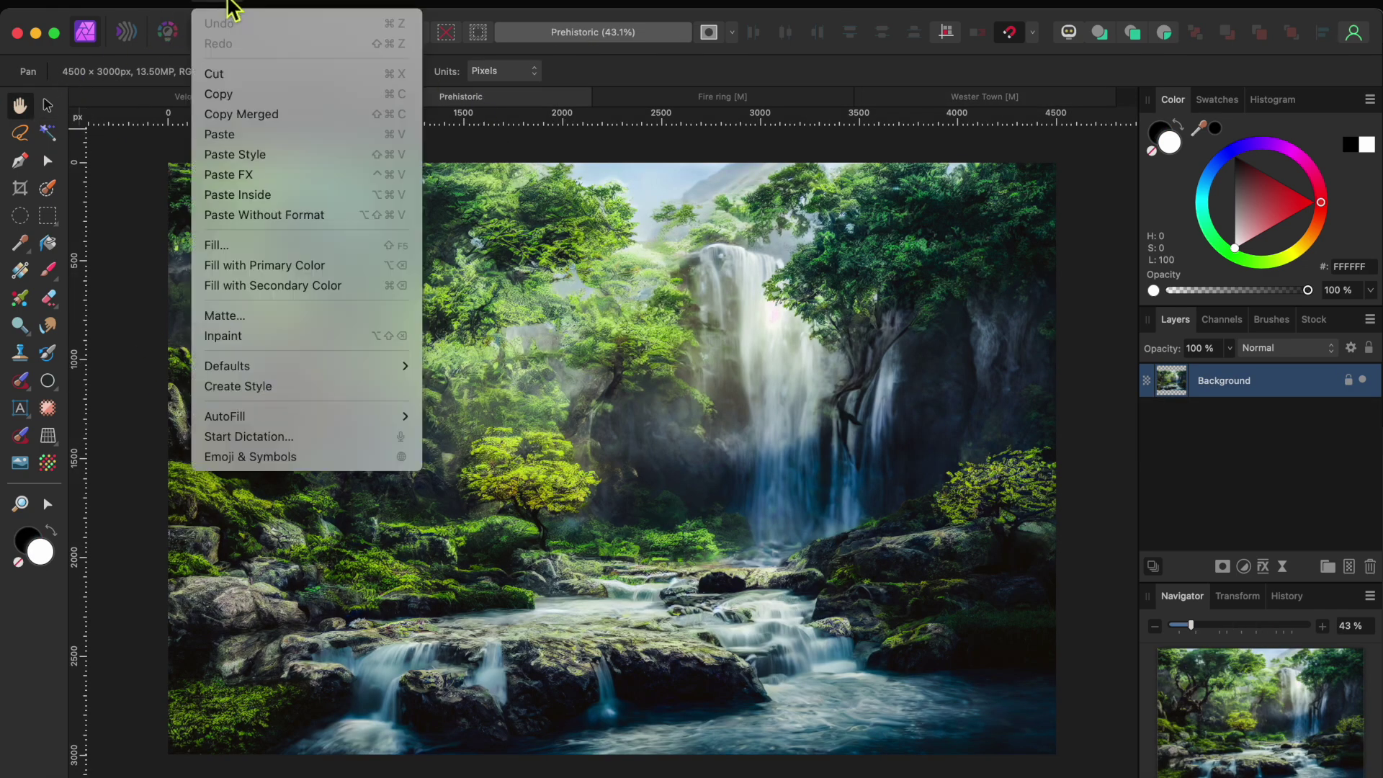
left_click(228, 100)
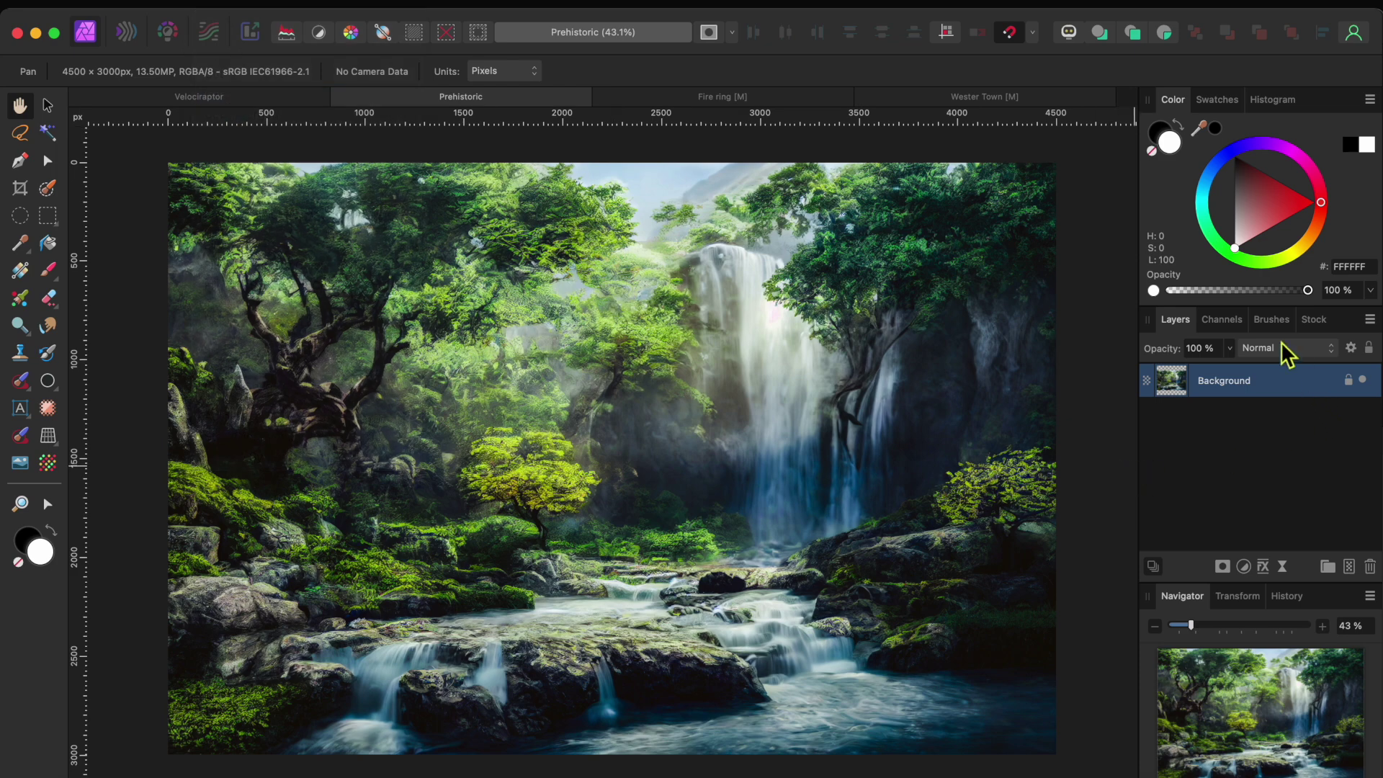
left_click(1020, 98)
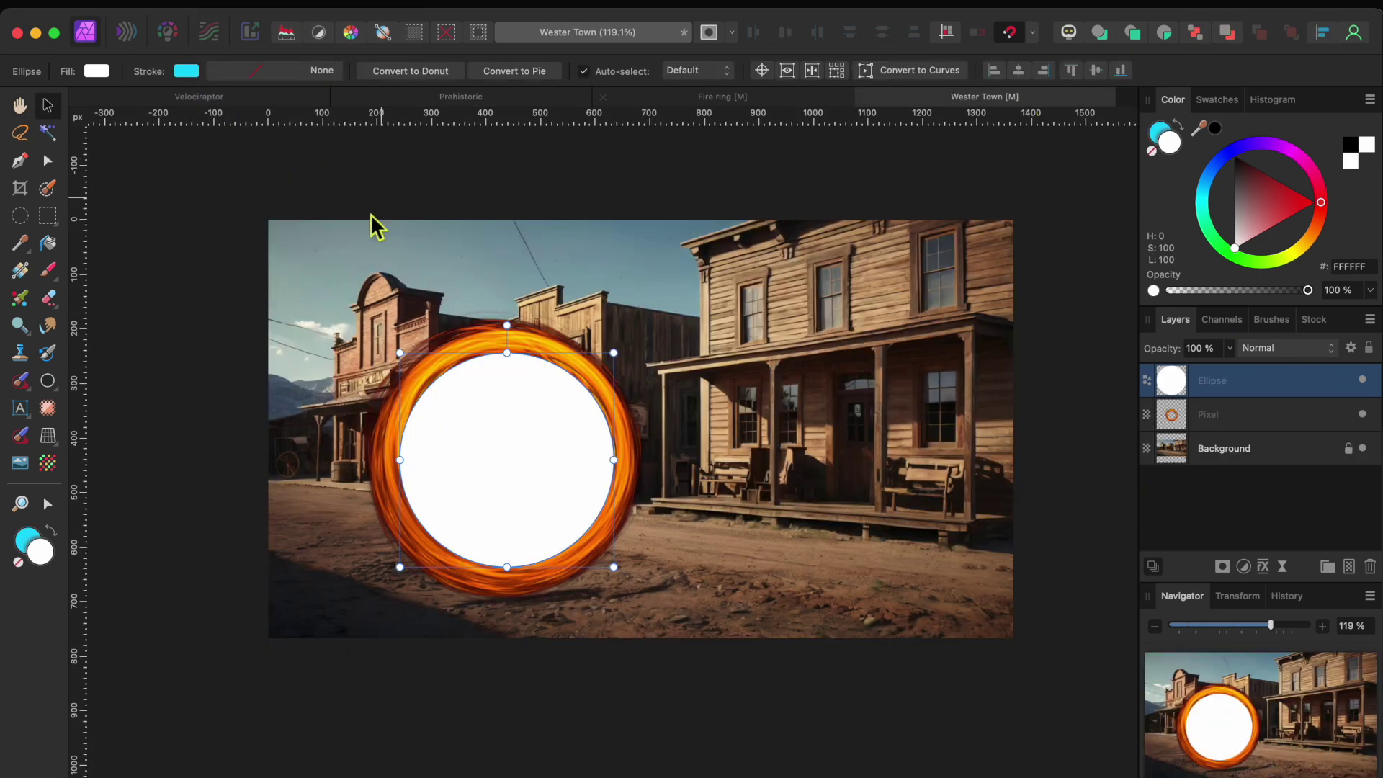
left_click(216, 6)
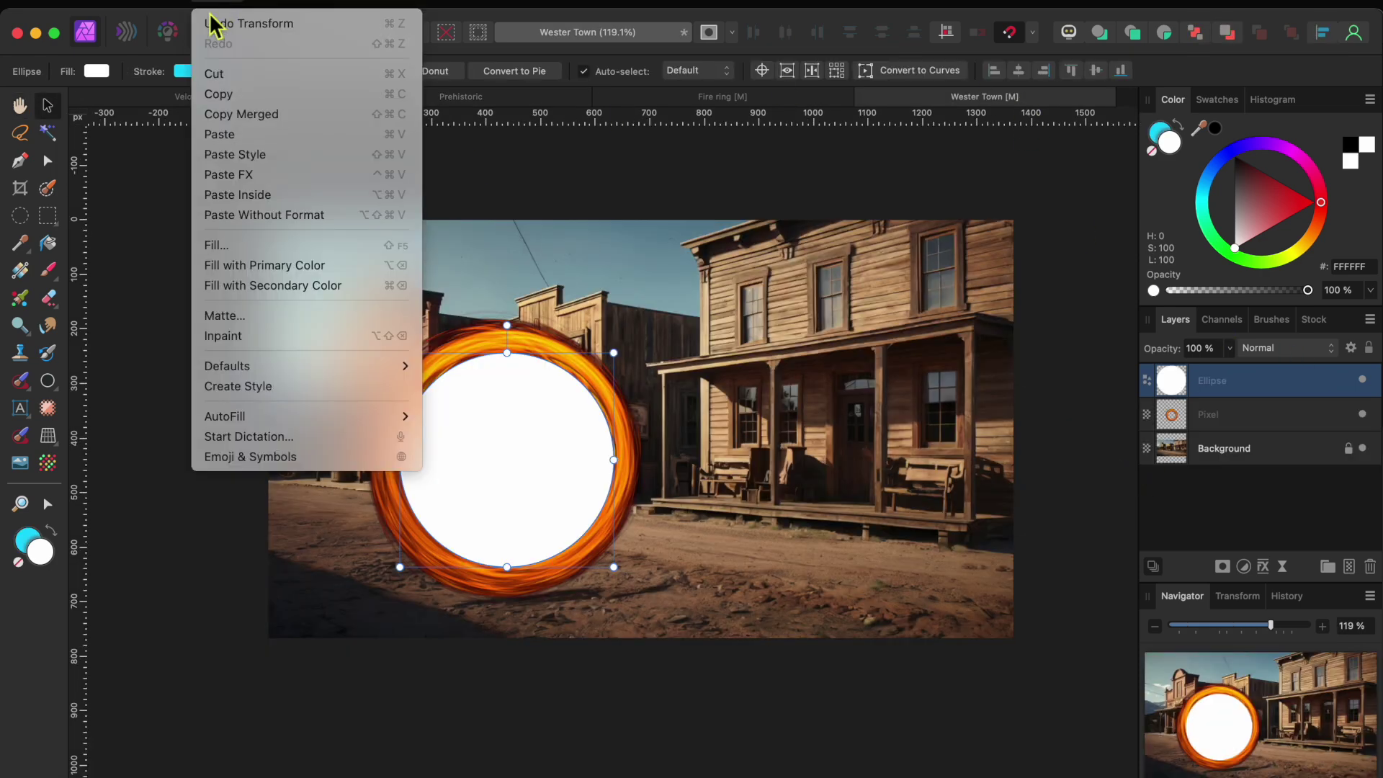
left_click(238, 134)
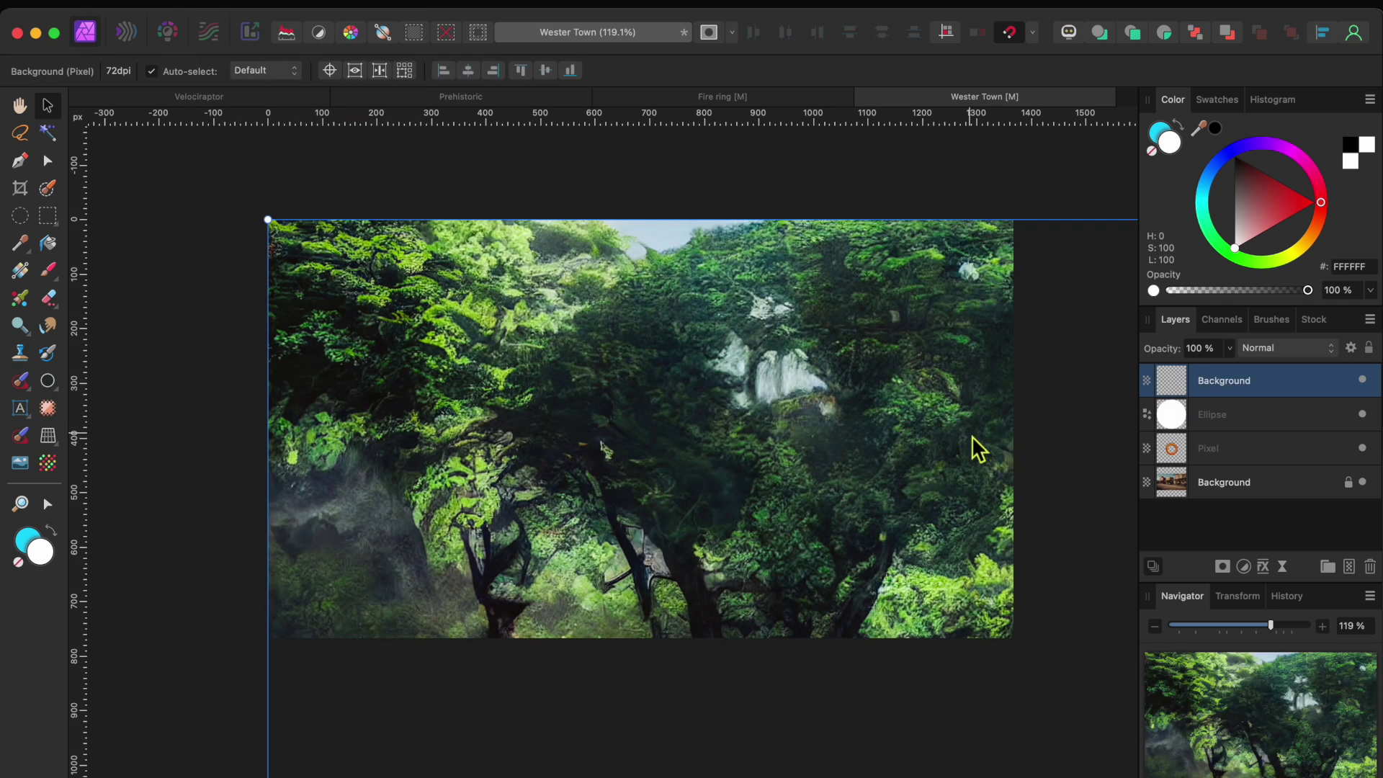
Scale the pasted jungle image down to about 1500 px wide from its upper-left corner and clip it inside the white ellipse
scroll(972, 436, "down", 5)
scroll(972, 436, "right", 3)
scroll(1044, 540, "down", 3)
scroll(1013, 550, "right", 3)
scroll(1013, 550, "down", 2)
scroll(991, 555, "right", 5)
scroll(943, 587, "right", 3)
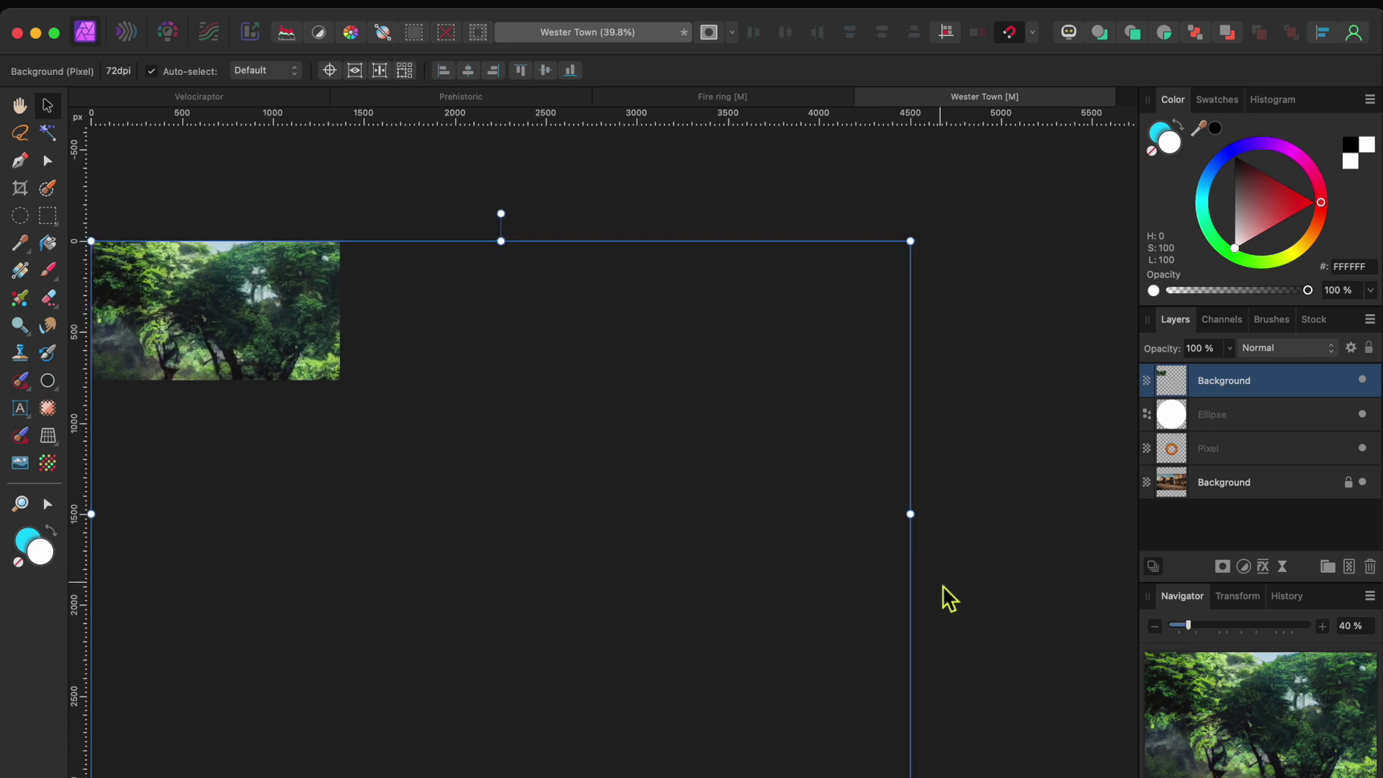
scroll(523, 225, "left", 10)
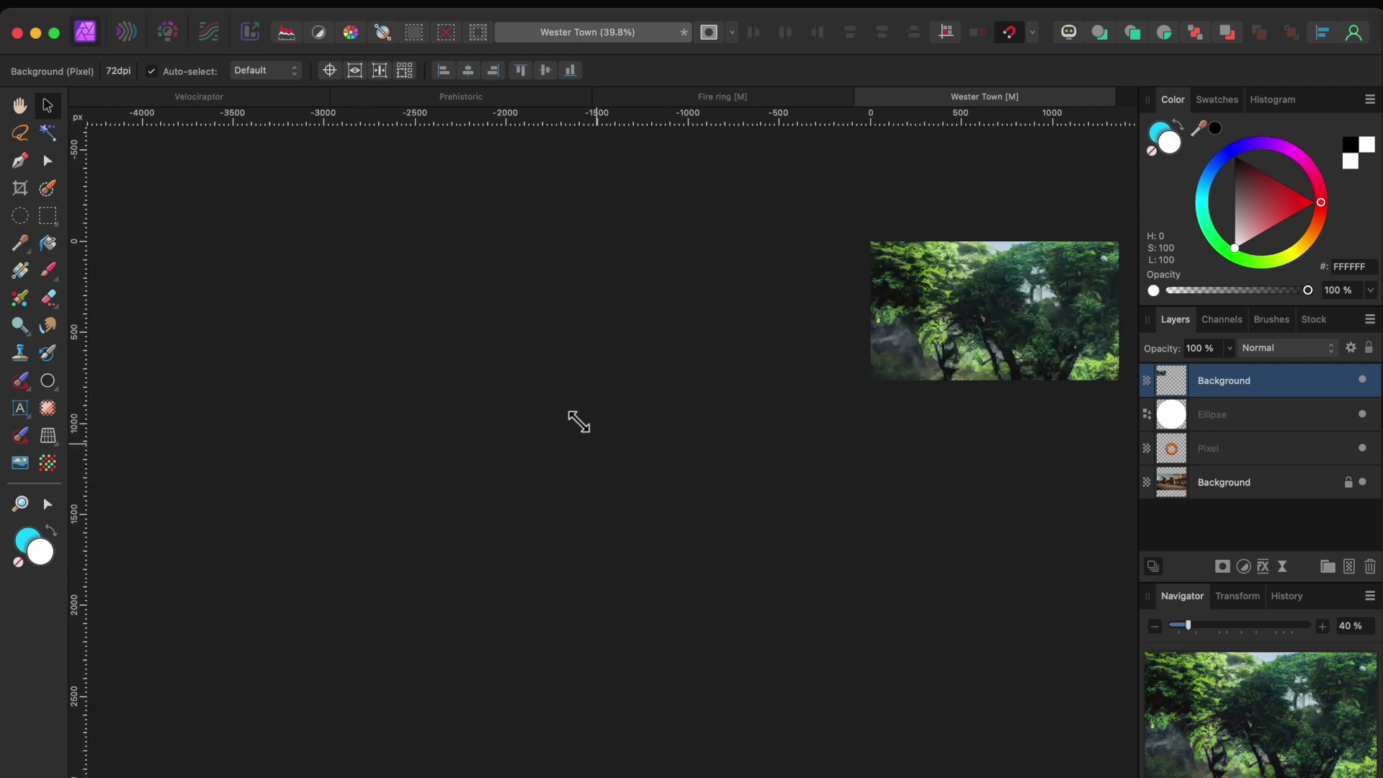
scroll(510, 362, "right", 4)
scroll(509, 362, "down", 1)
scroll(583, 361, "down", 3)
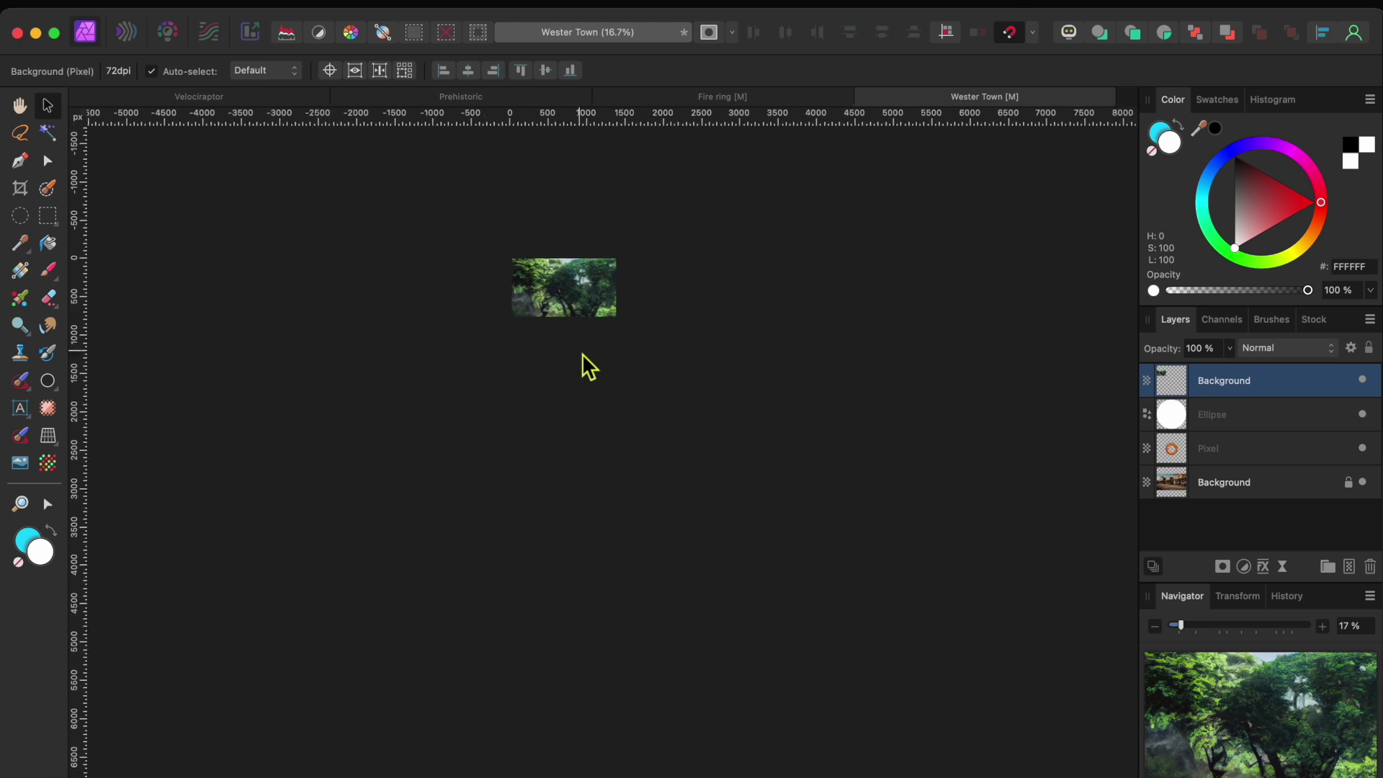
left_click_drag(844, 470, 605, 306)
scroll(569, 274, "up", 2)
scroll(570, 273, "up", 2)
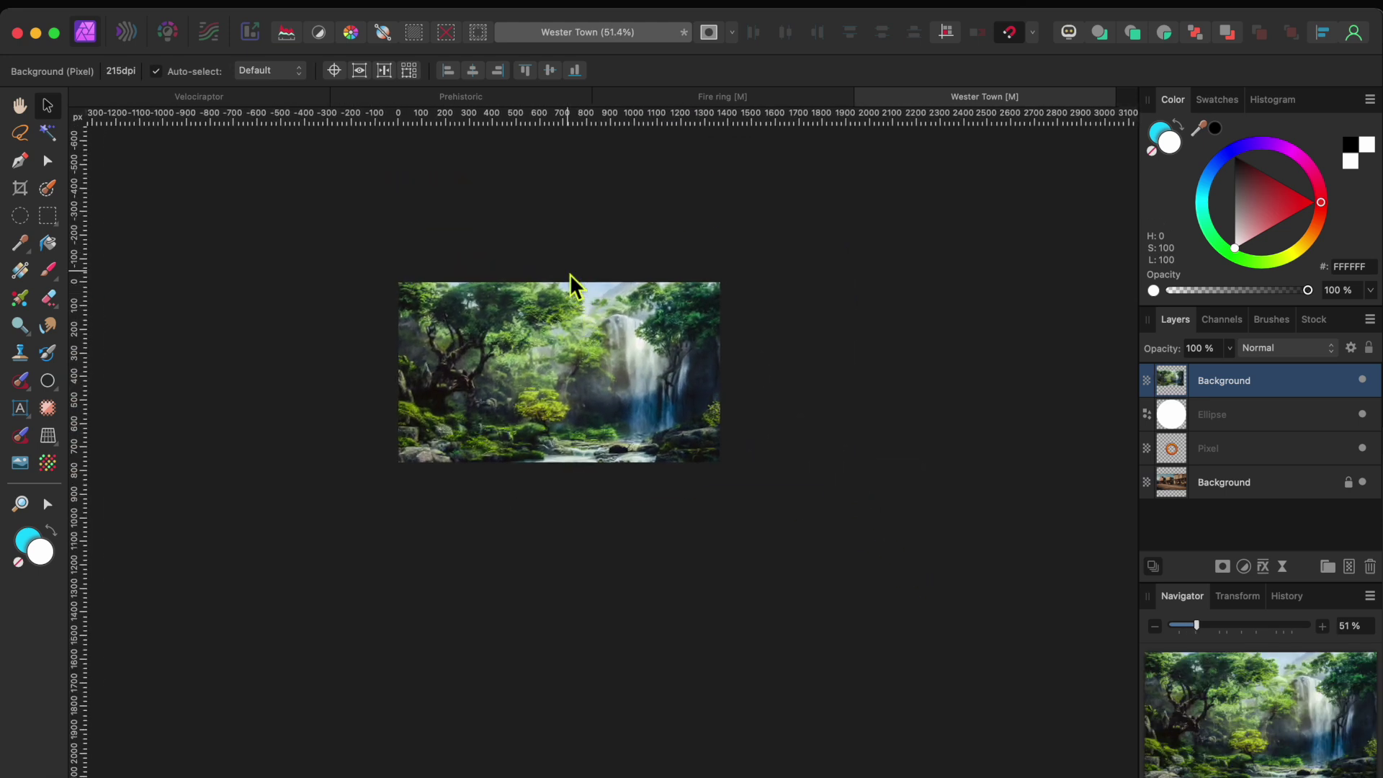
scroll(564, 519, "up", 5)
scroll(563, 519, "up", 3)
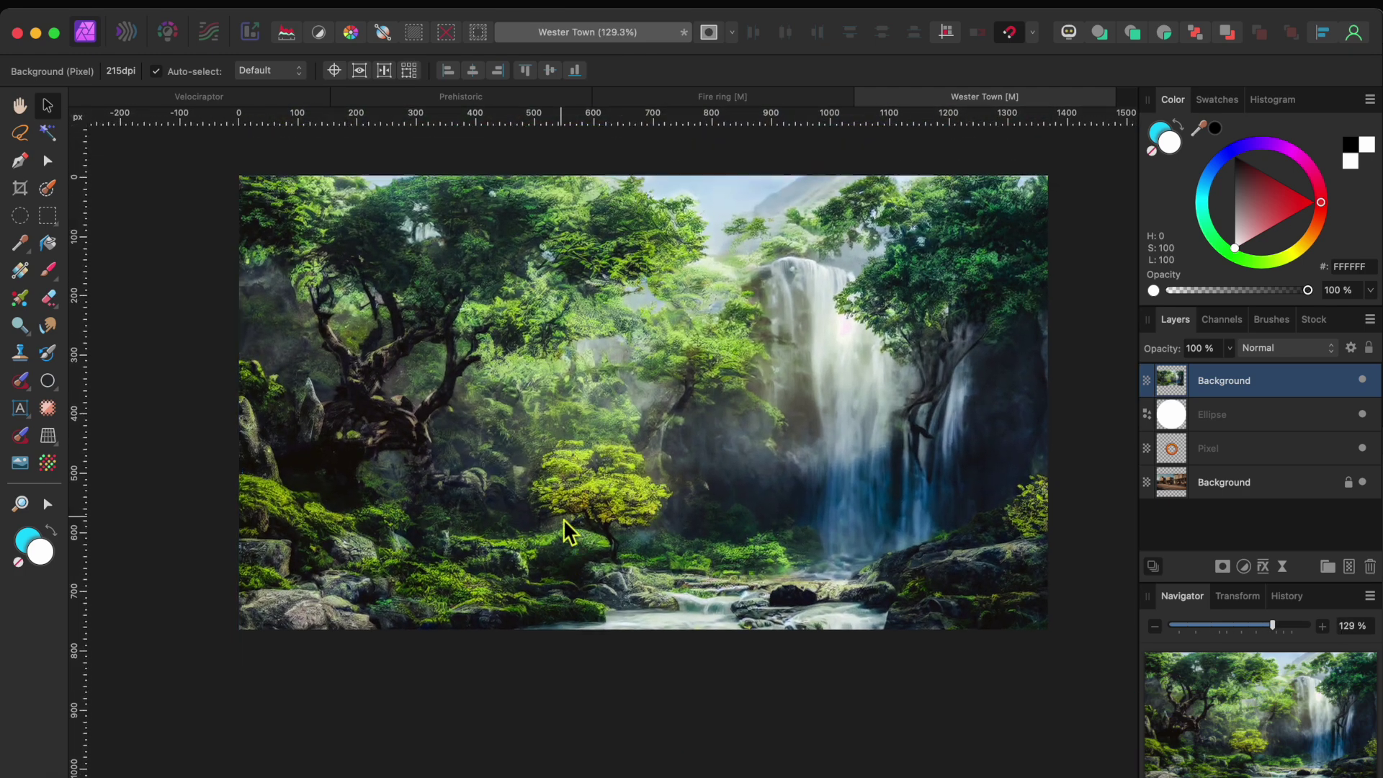
left_click_drag(1247, 393, 1245, 427)
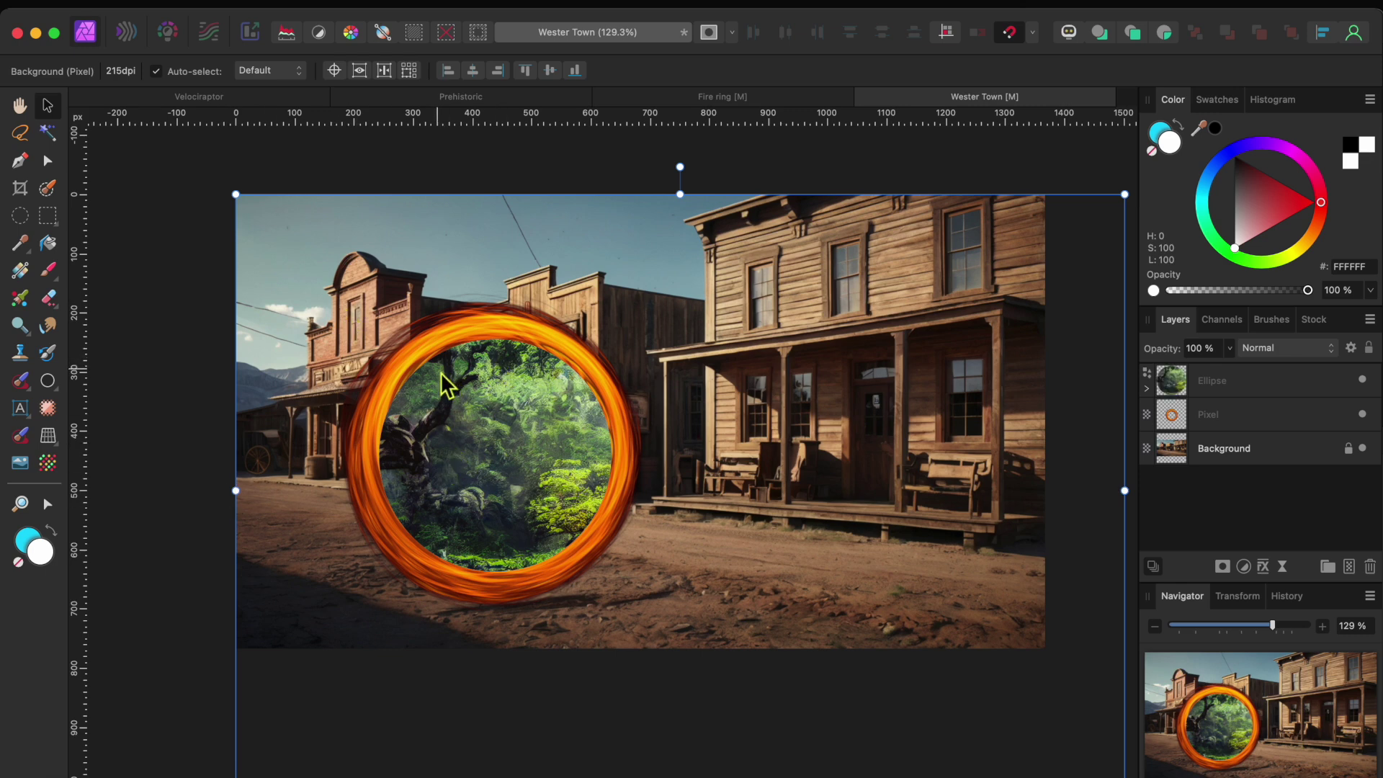
Place the ellipse layer beneath the fire ring and shrink the clipped jungle image to about 1040 px wide, framing the yellow-green tree and stream
left_click_drag(1245, 395, 1215, 448)
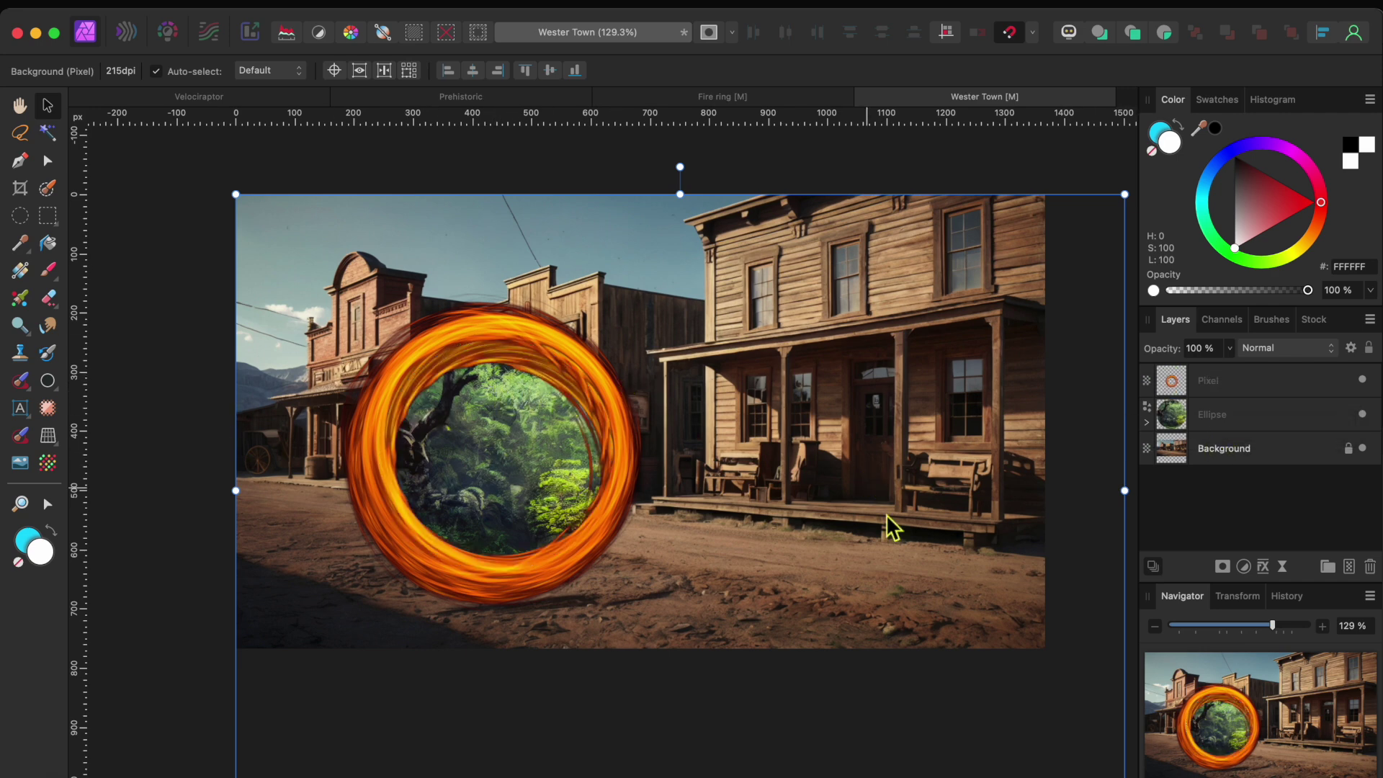
left_click_drag(1125, 776, 851, 603)
Duplicate the ellipse layer and add a live Ripple filter with an intensity of about 64 to the copy
left_click(1263, 422)
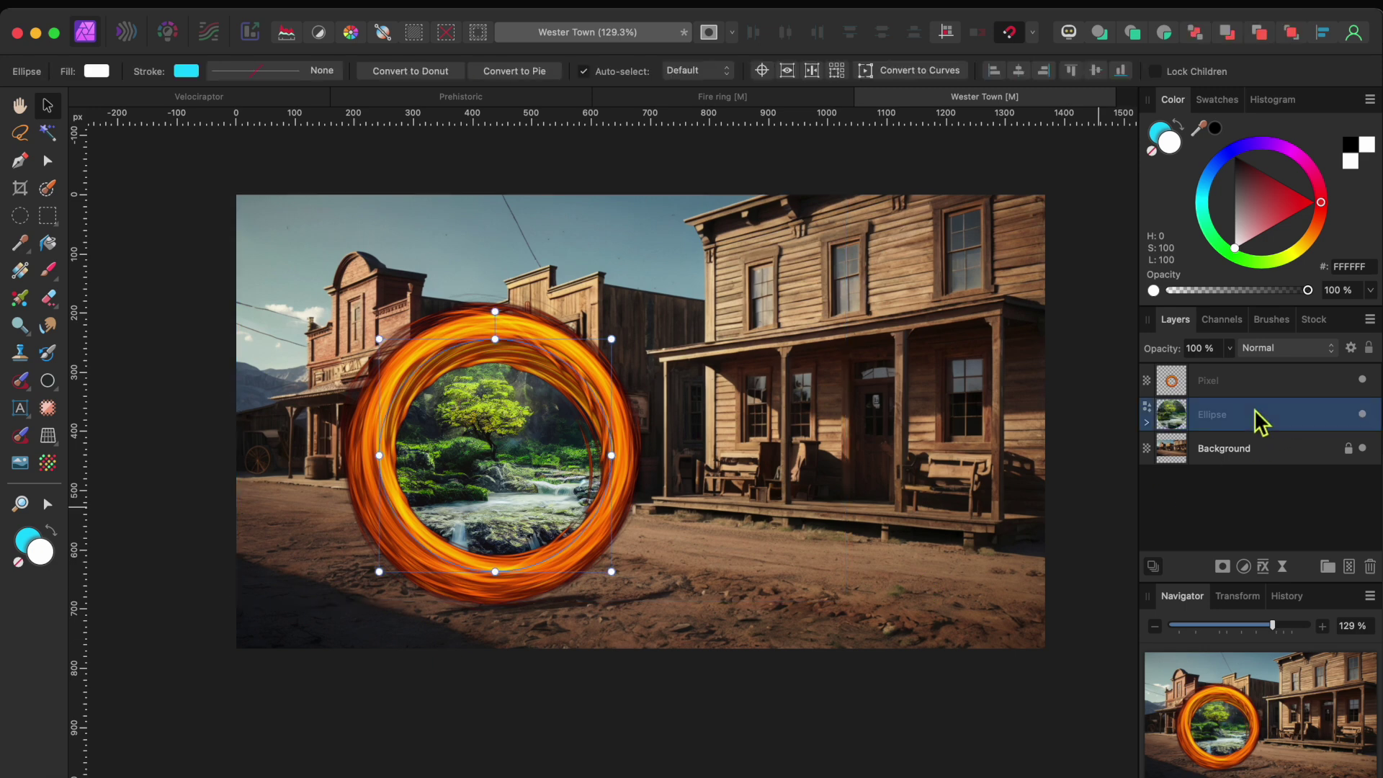
key("super+j")
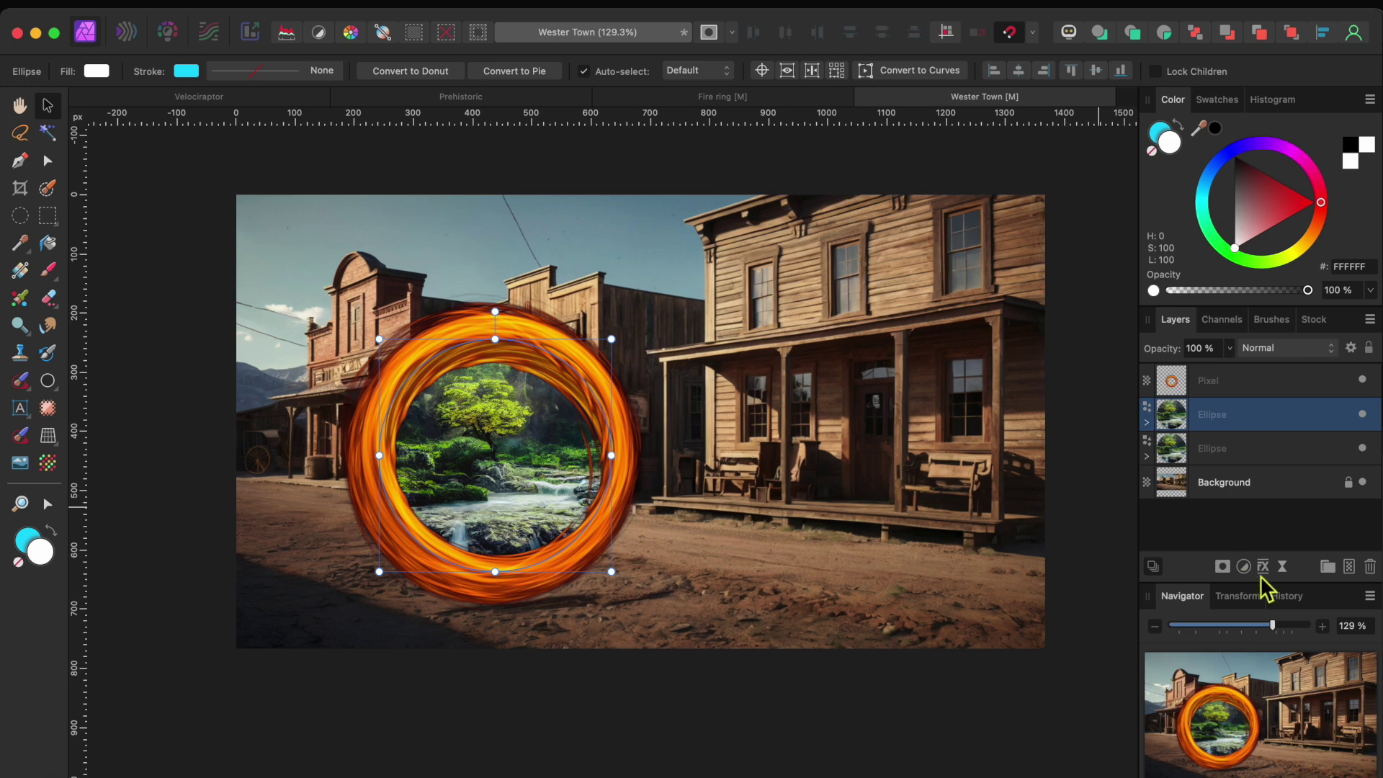
left_click(1282, 568)
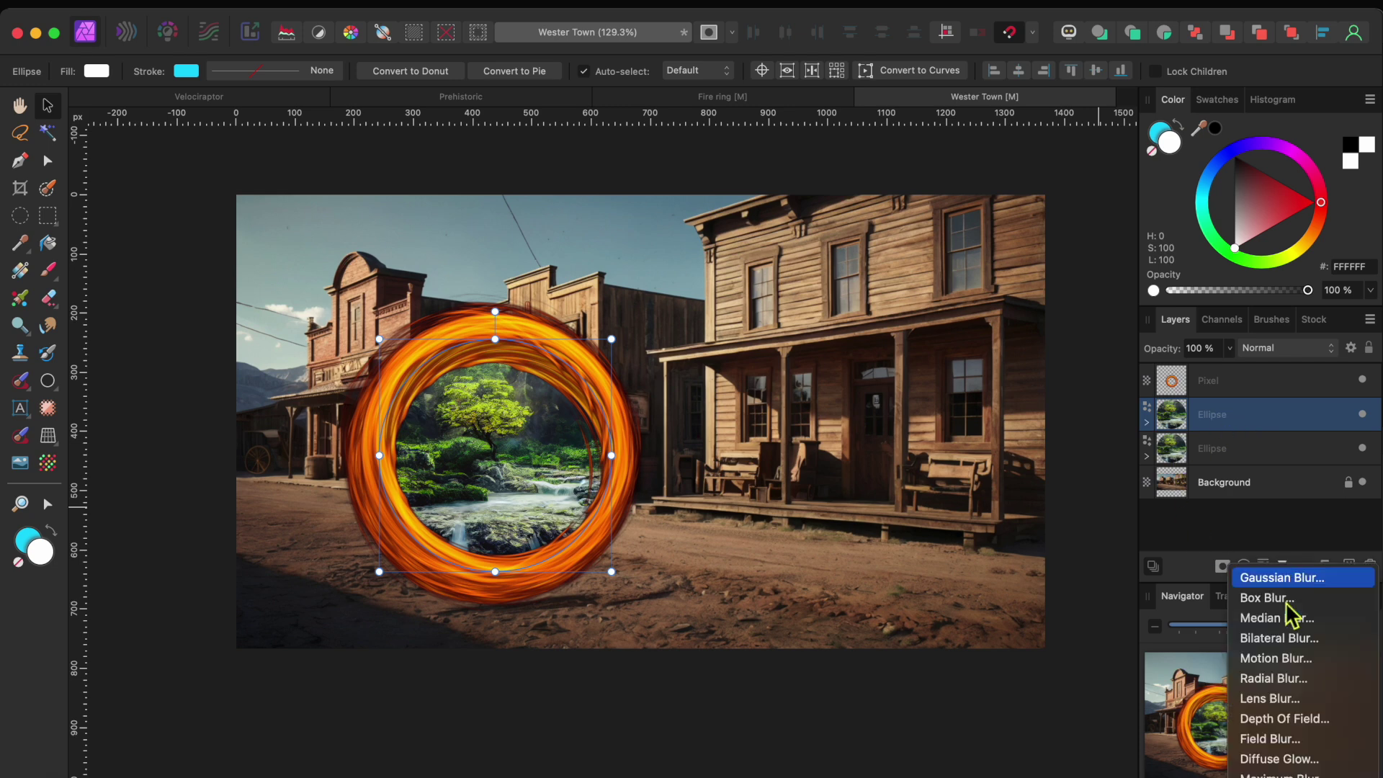
scroll(1268, 707, "down", 5)
left_click(1275, 658)
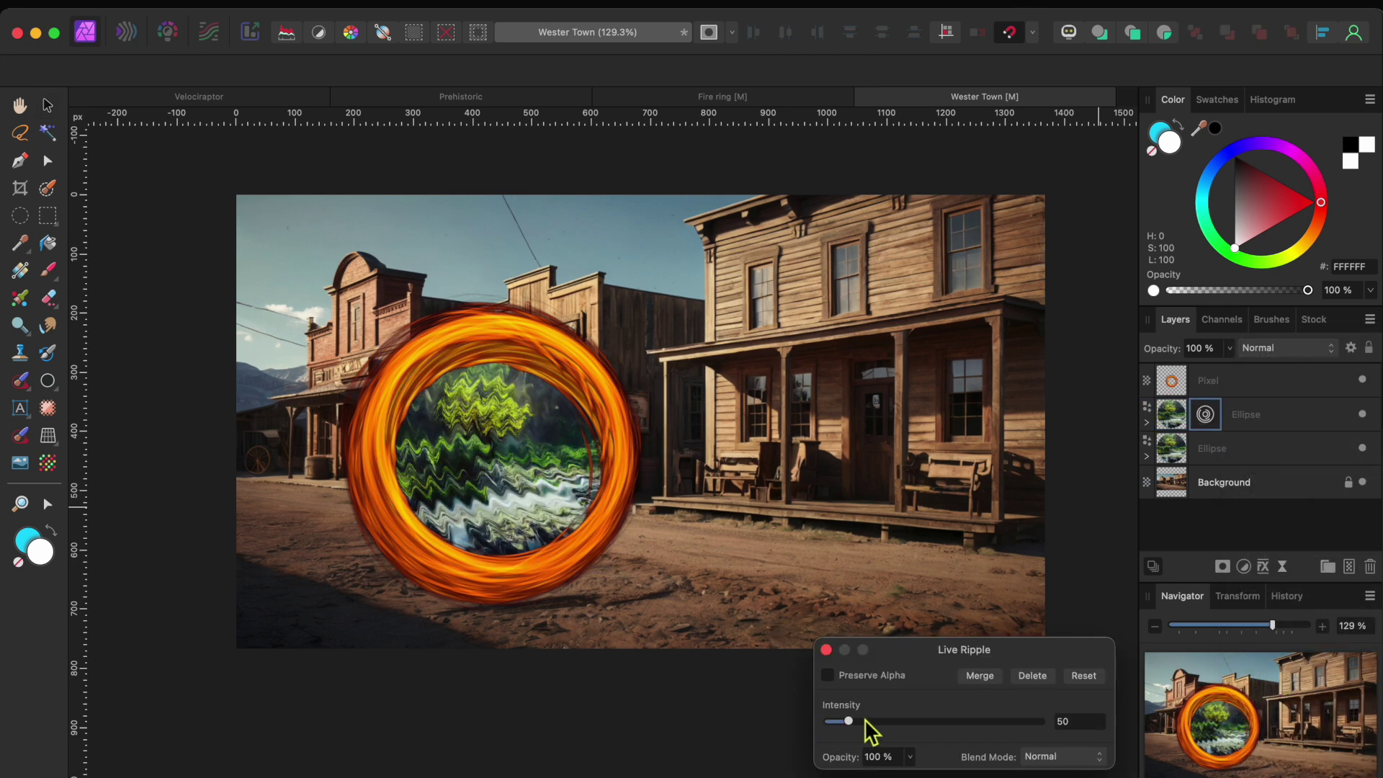
mouse_move(854, 720)
left_mouse_down()
mouse_move(897, 716)
mouse_move(861, 722)
left_mouse_up()
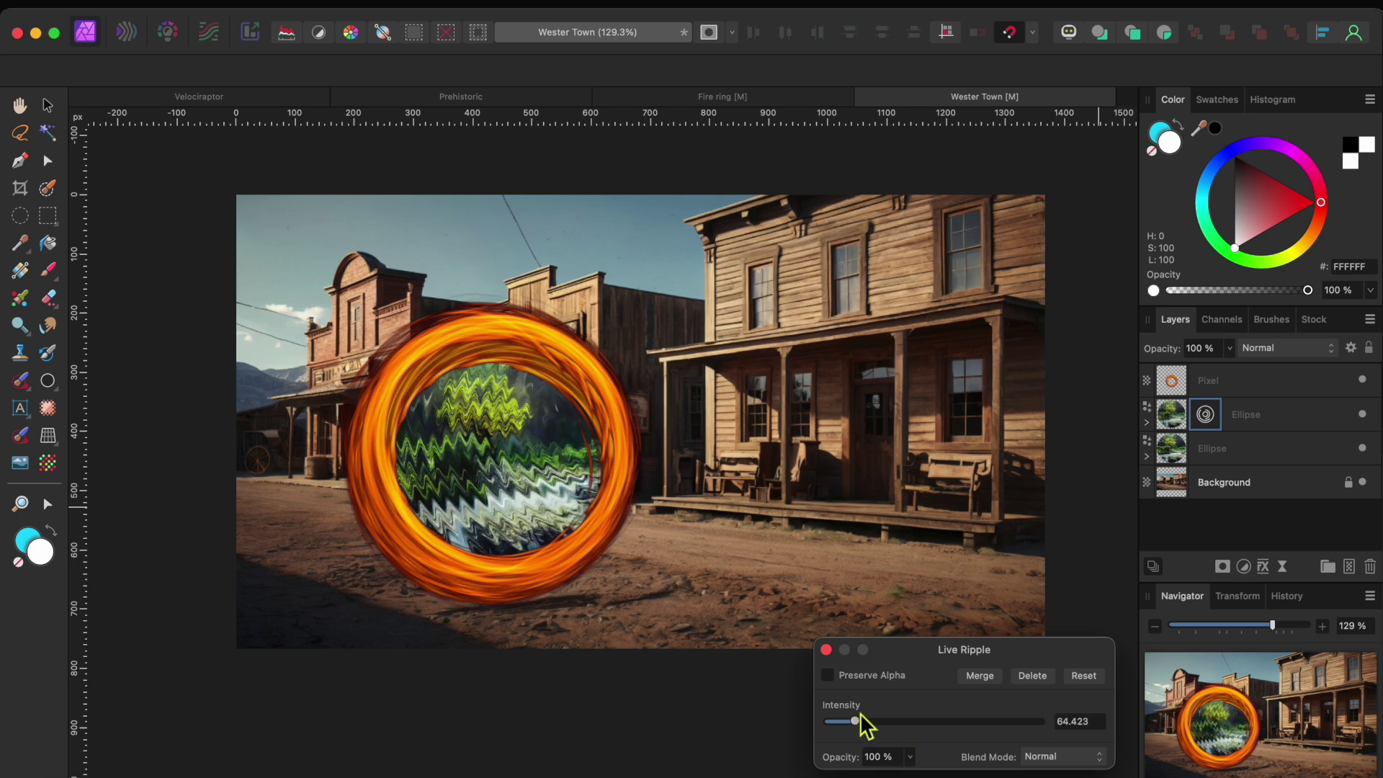
Lower the opacity of the rippled ellipse layer to 45 %
left_click(1268, 414)
left_click(1230, 348)
left_click_drag(1231, 373, 1165, 365)
mouse_move(1174, 384)
left_mouse_down()
mouse_move(1119, 373)
mouse_move(1152, 384)
left_mouse_up()
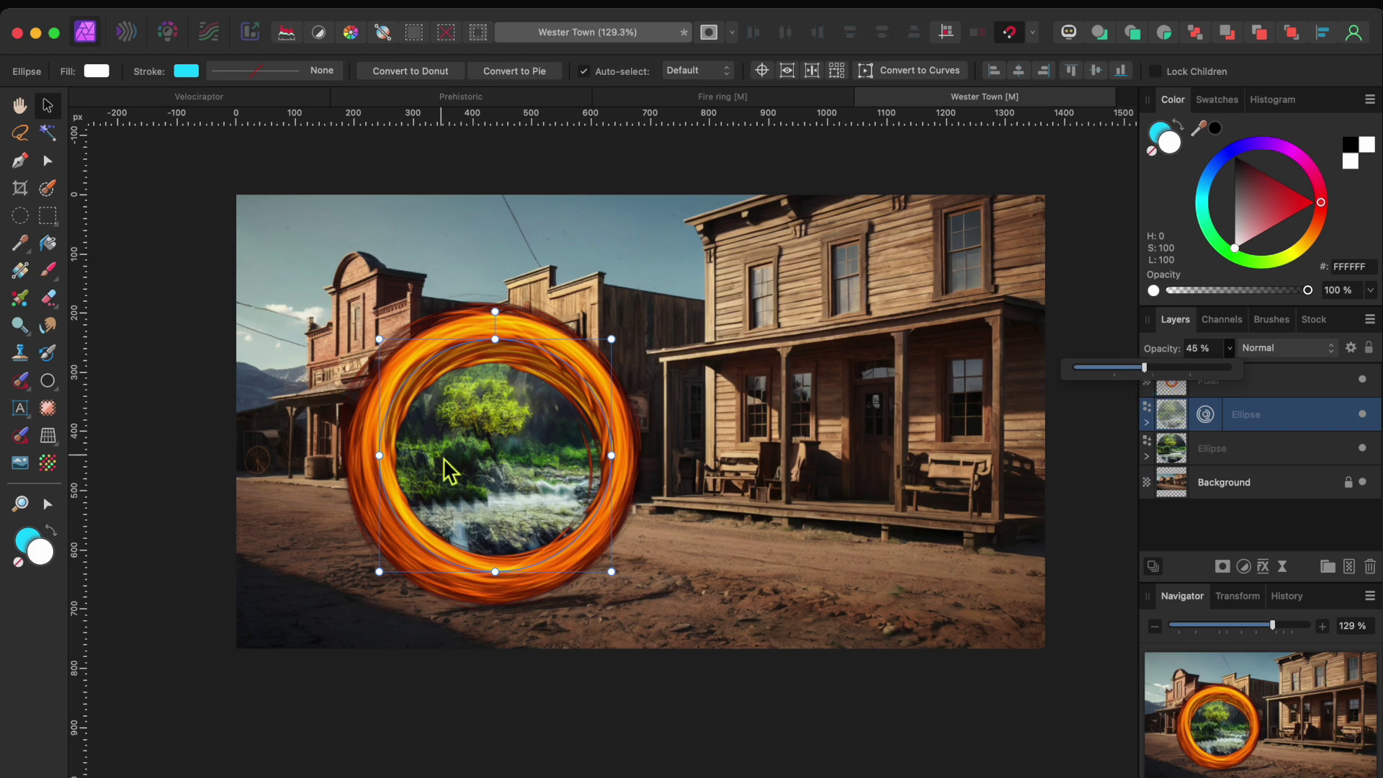
scroll(442, 472, "up", 5)
scroll(447, 469, "down", 2)
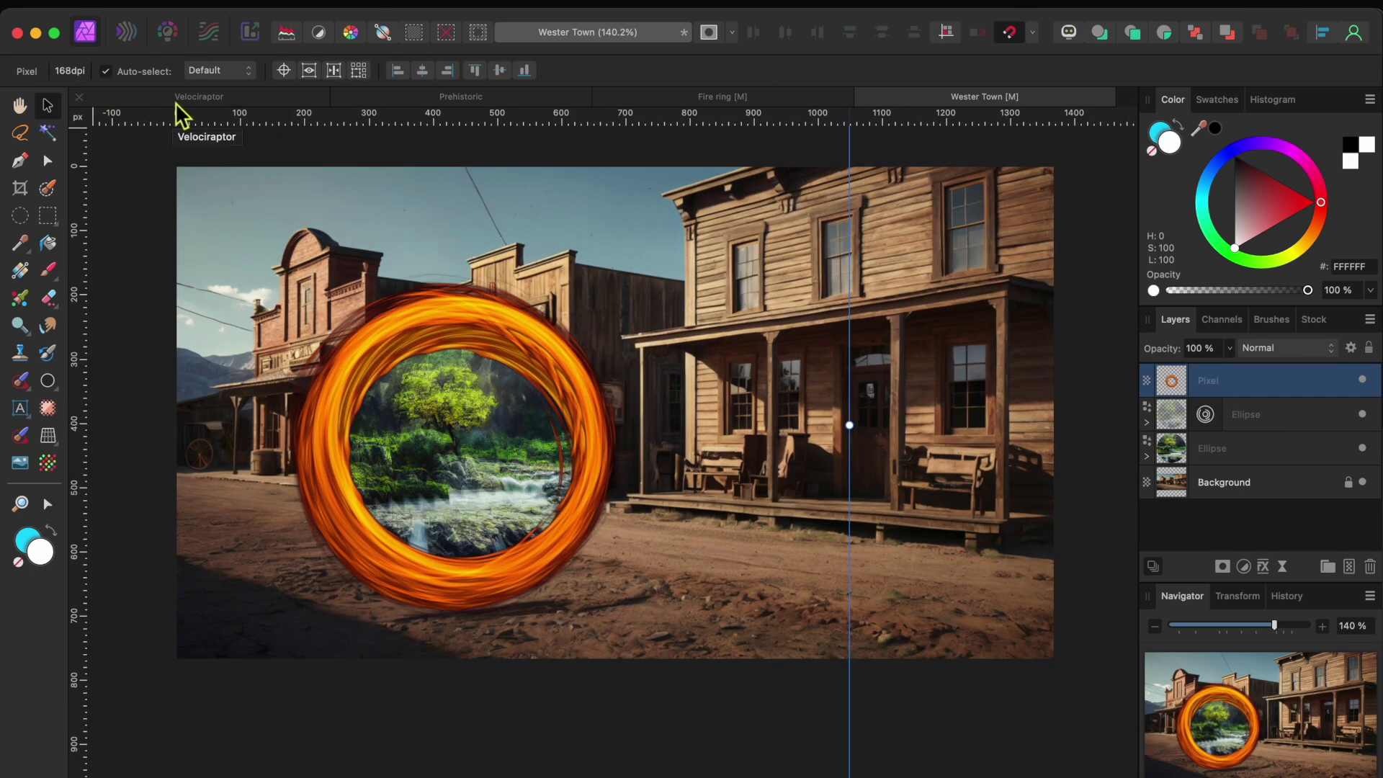
In the Velociraptor document, select the dinosaur's tail, body, head and raised hind leg with a 32.2 px Selection Brush
left_click(180, 96)
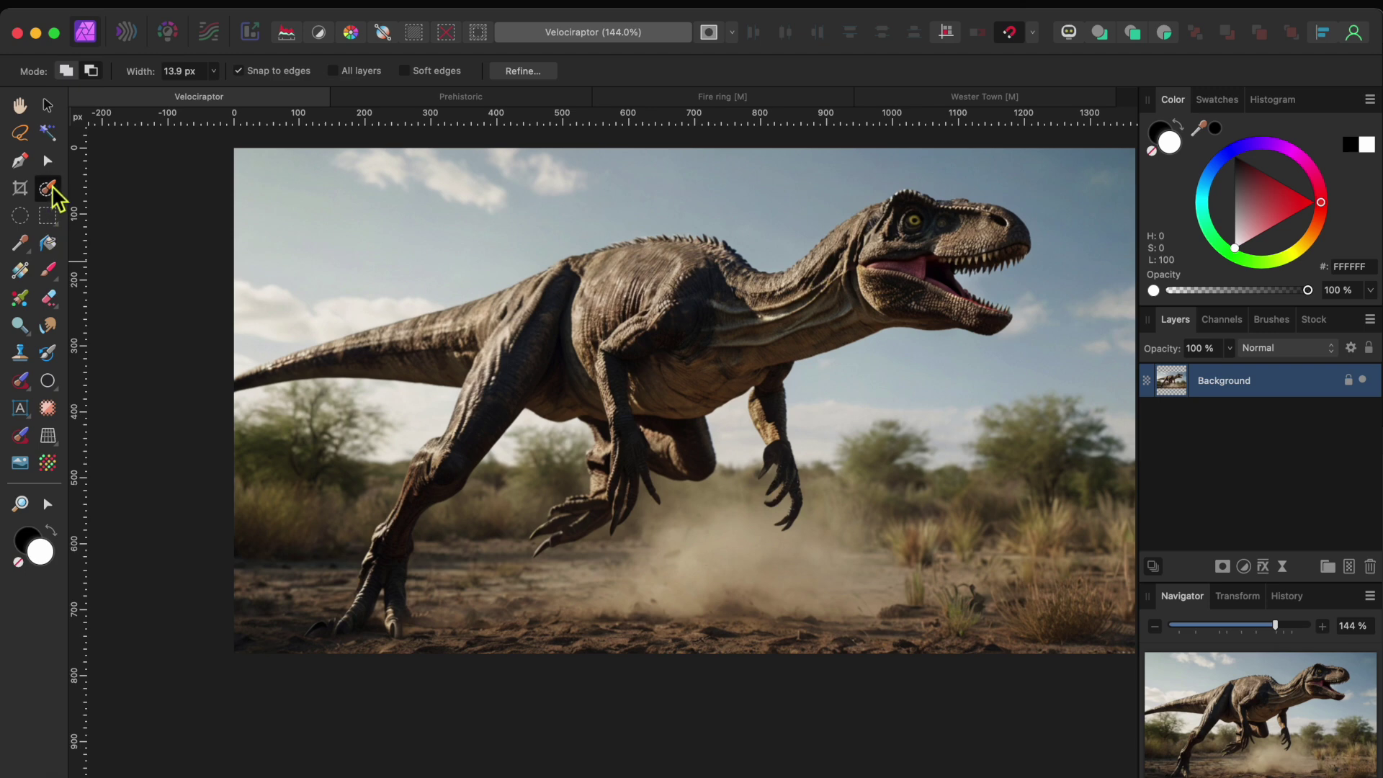
left_click(677, 319)
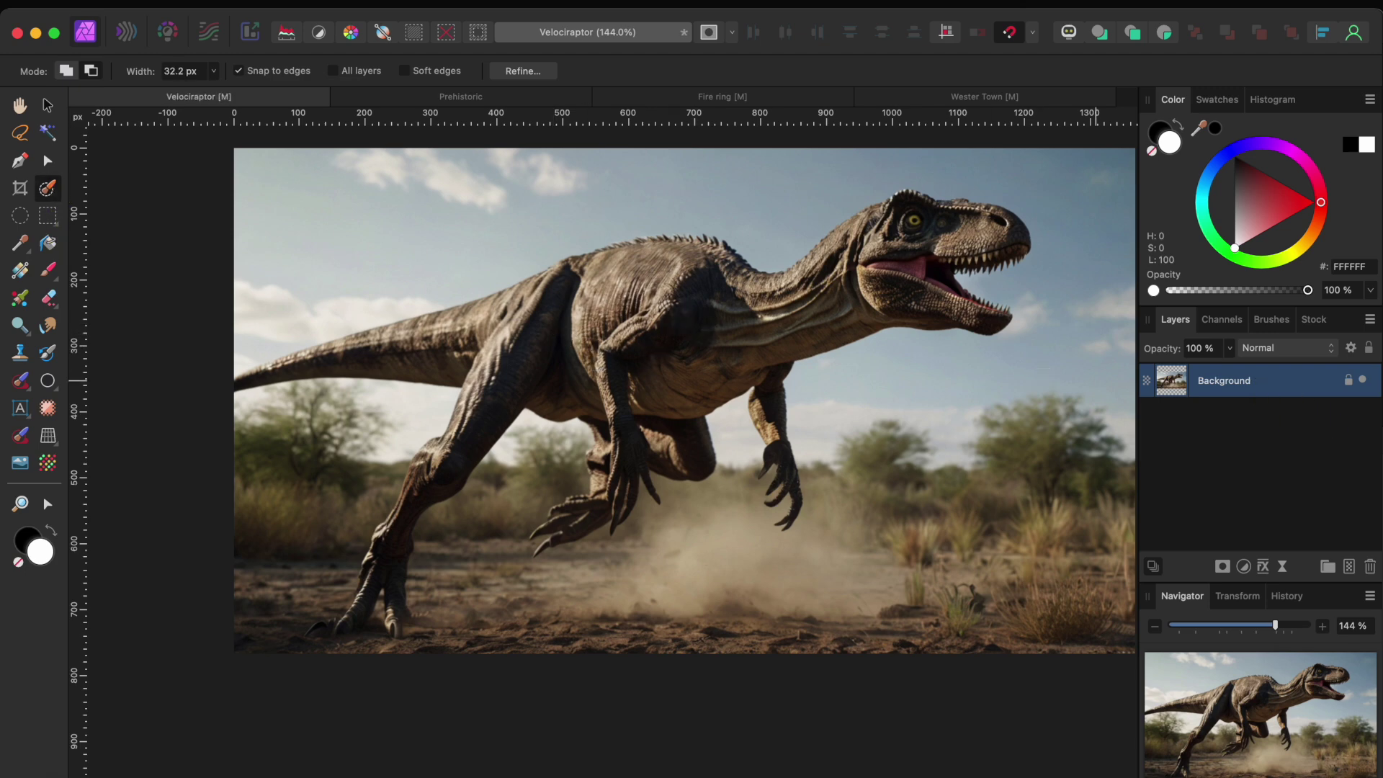
left_click(48, 107)
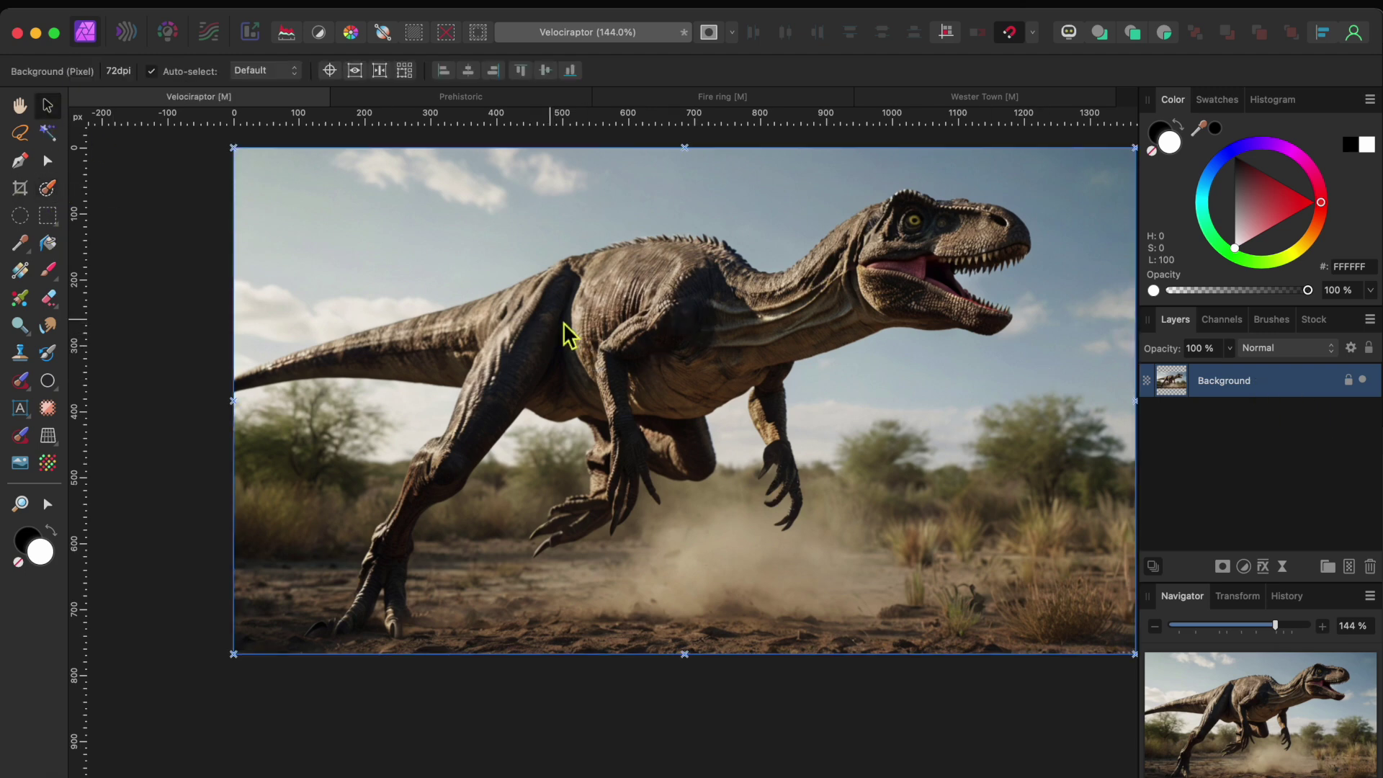
left_click(48, 190)
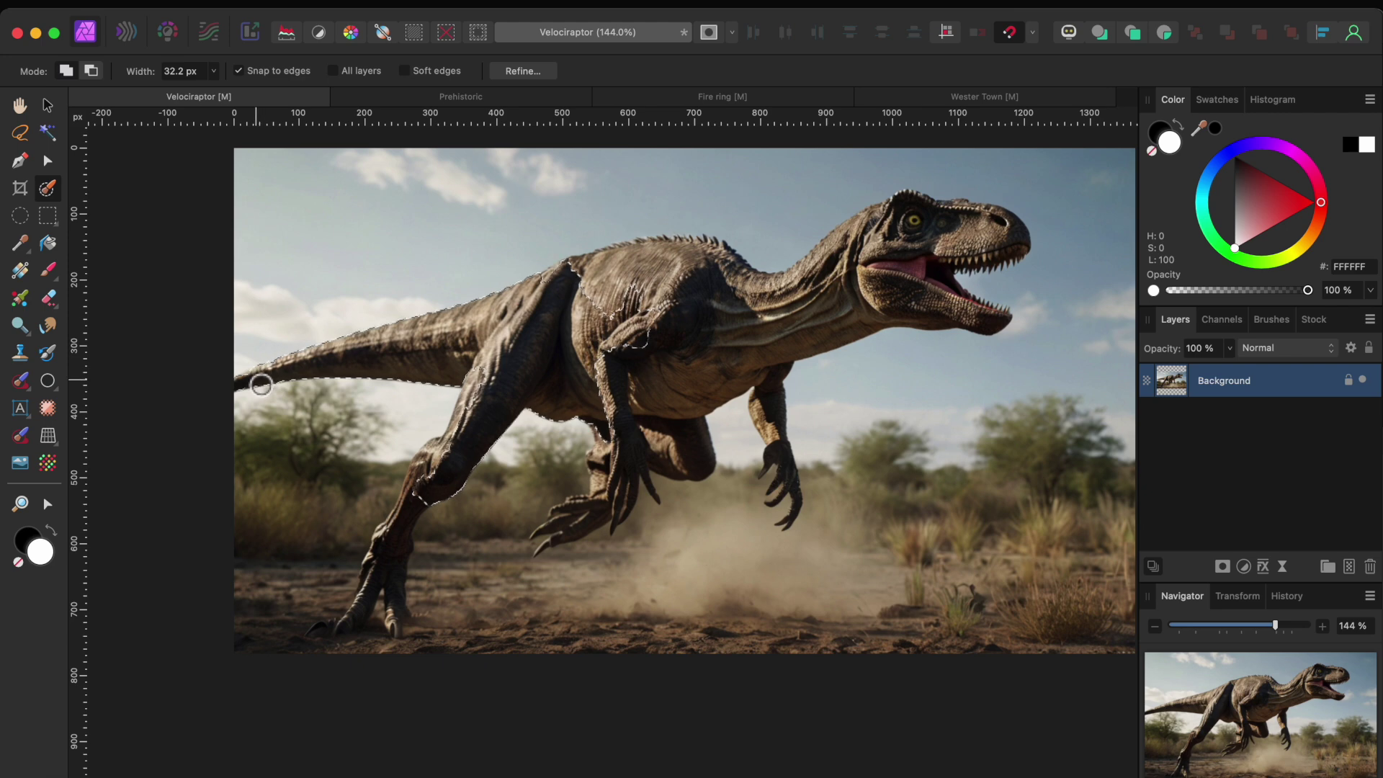
left_click_drag(647, 356, 669, 318)
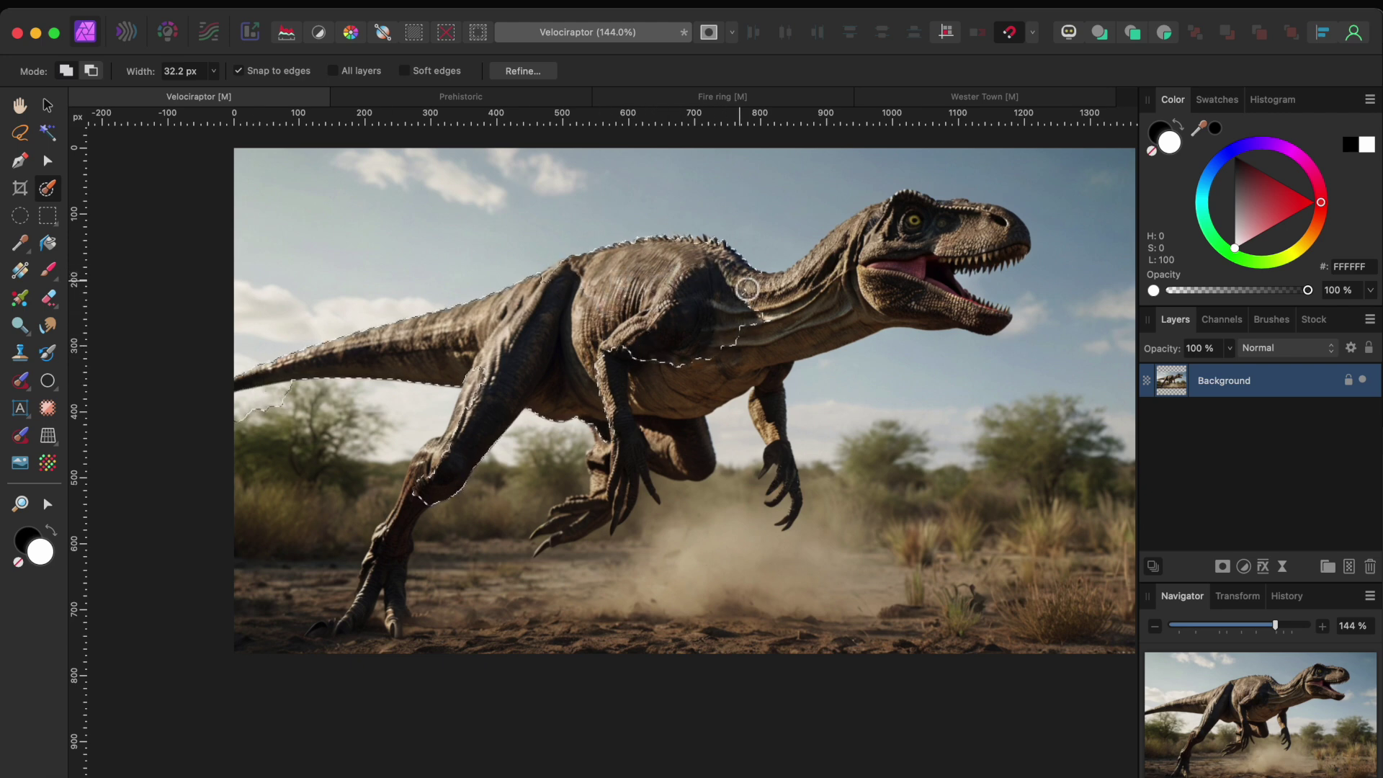
mouse_move(904, 252)
left_mouse_down()
mouse_move(805, 286)
mouse_move(893, 225)
mouse_move(940, 216)
mouse_move(1004, 238)
left_mouse_up()
mouse_move(898, 311)
left_mouse_down()
mouse_move(710, 365)
mouse_move(663, 426)
left_mouse_up()
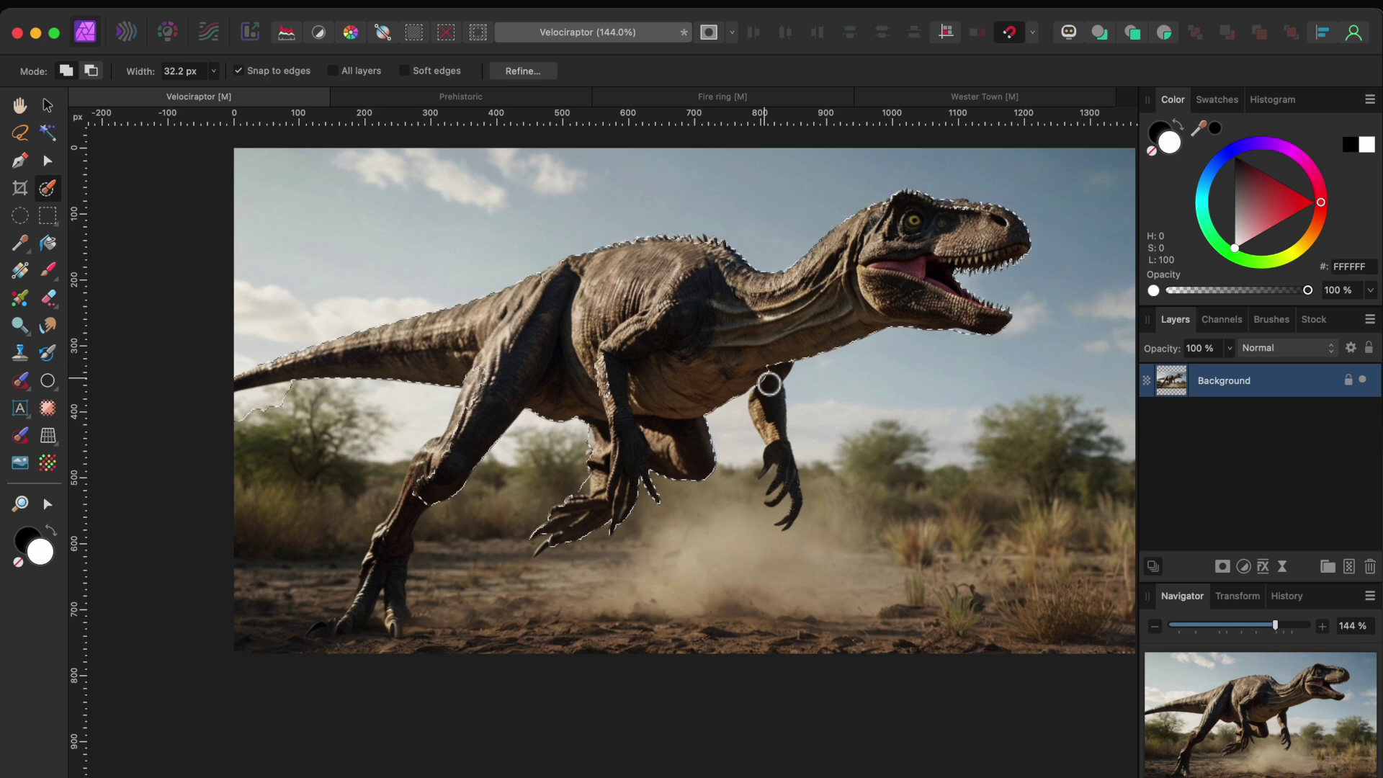
Add the dinosaur's planted hind leg and foot to the selection, reducing the brush width to 16.8 px for the fine parts
mouse_move(377, 615)
left_mouse_down()
mouse_move(392, 533)
mouse_move(438, 462)
left_mouse_up()
key("bracketleft")
key("bracketleft")
key("bracketleft")
left_click_drag(363, 657, 383, 613)
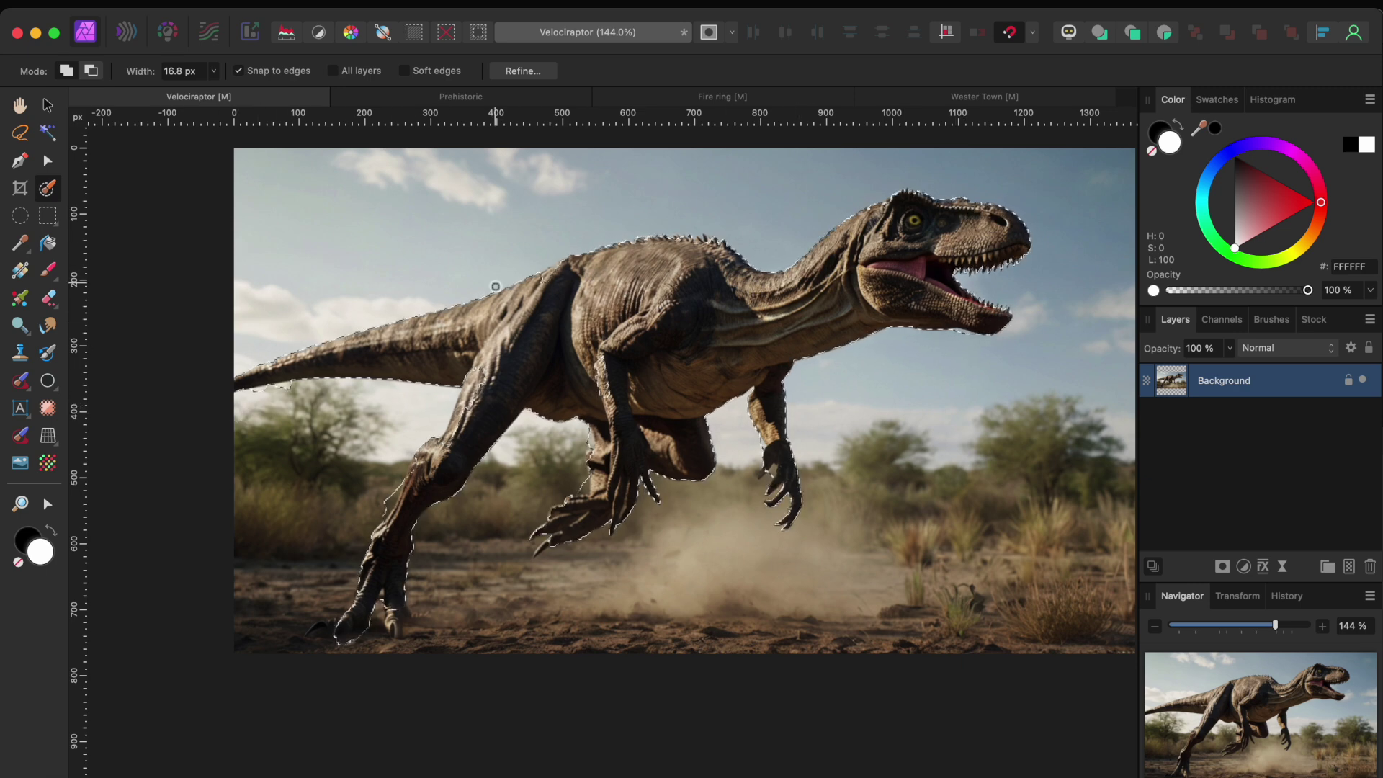
Start refining the selection and paint the missing patch on the planted hind leg's thigh as foreground
left_click(529, 74)
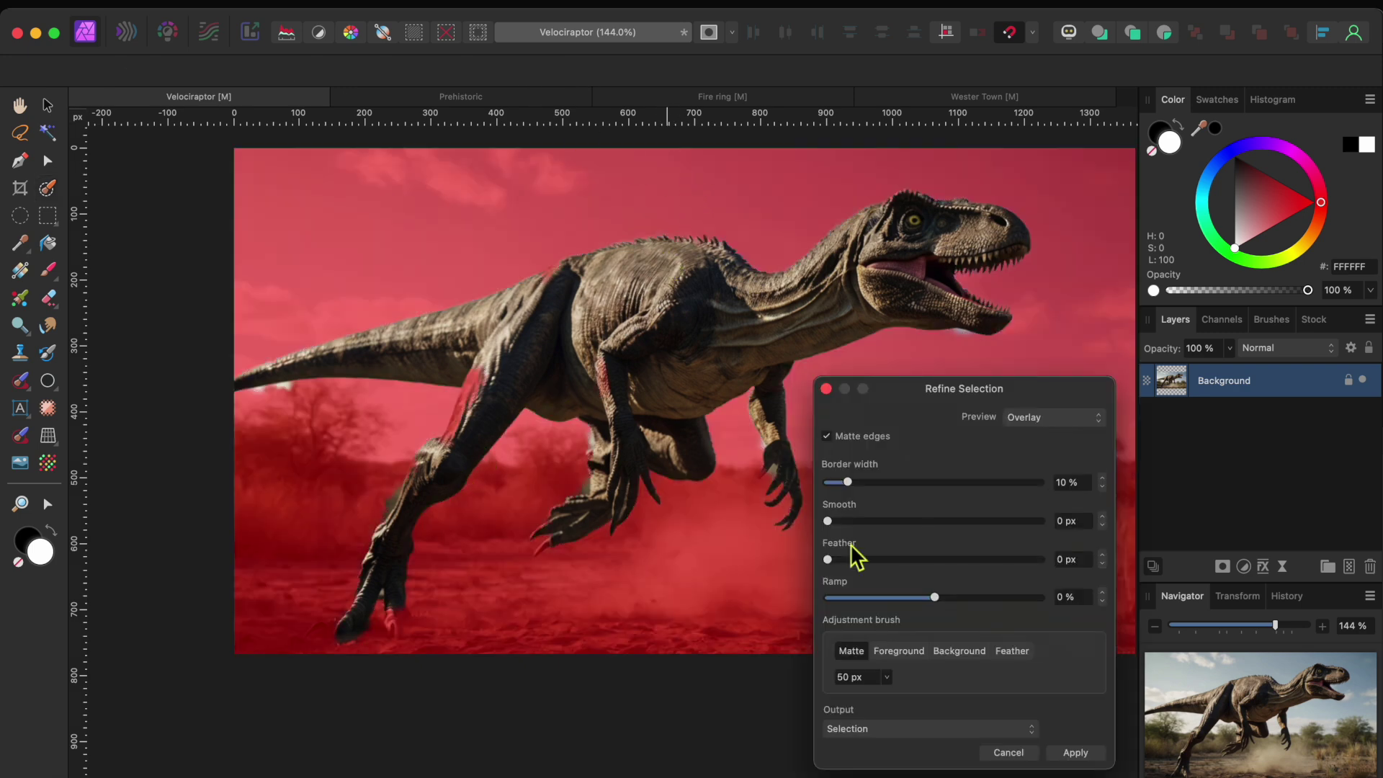
left_click(909, 652)
mouse_move(457, 449)
left_mouse_down()
mouse_move(490, 373)
mouse_move(462, 410)
left_mouse_up()
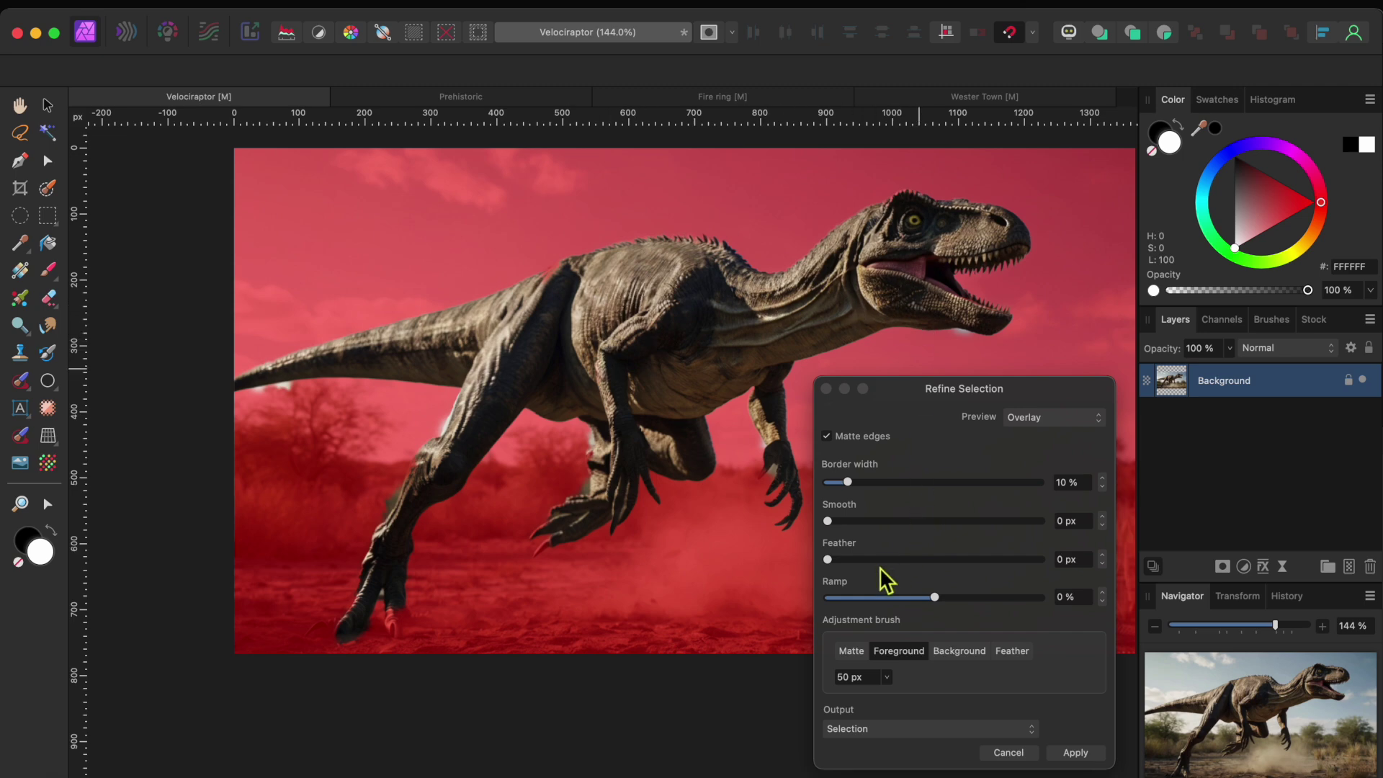
Refine the edges along the dinosaur's back and the top of its head with the Matte adjustment brush
left_click(853, 651)
left_click_drag(597, 237, 732, 250)
key("bracketright")
left_click_drag(895, 204, 991, 205)
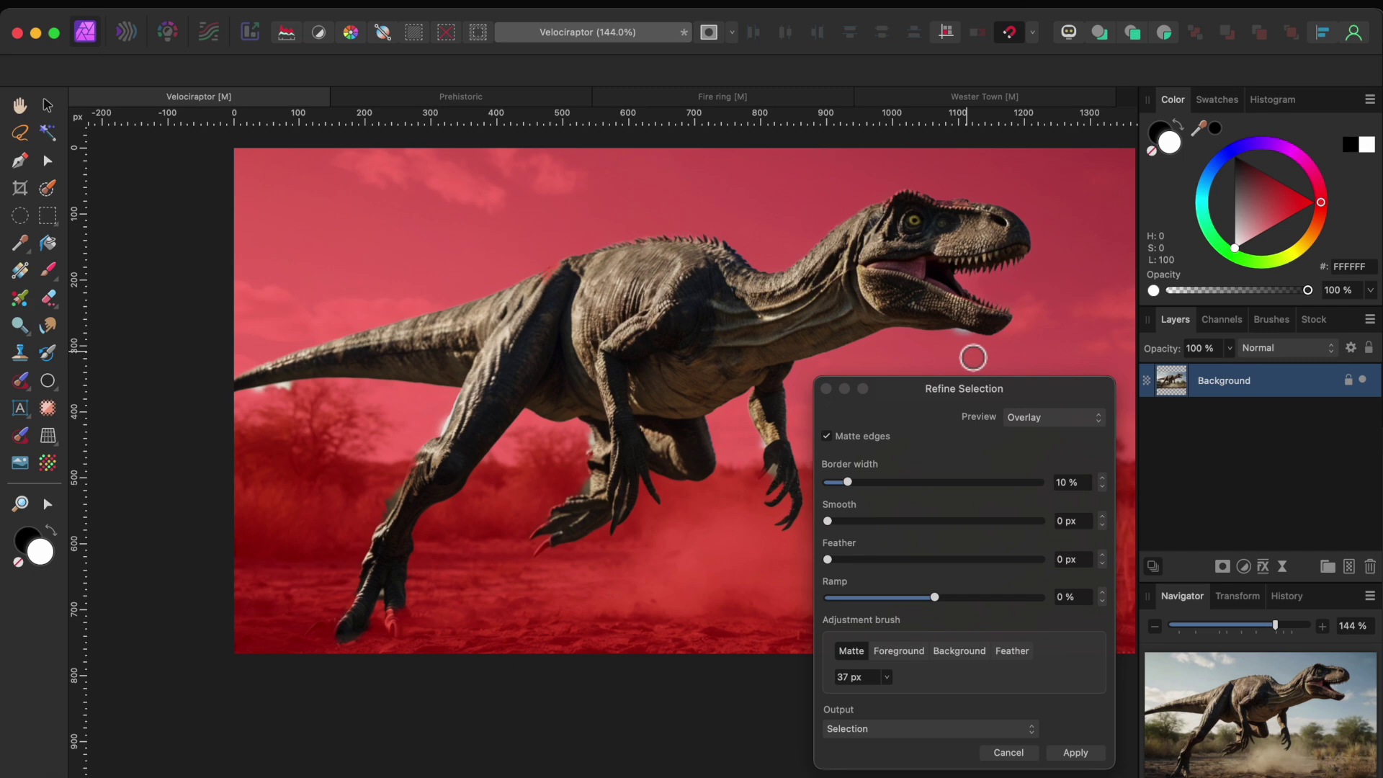
Switch the adjustment brush to Background and output the refined selection as a new layer with mask
scroll(978, 340, "up", 5)
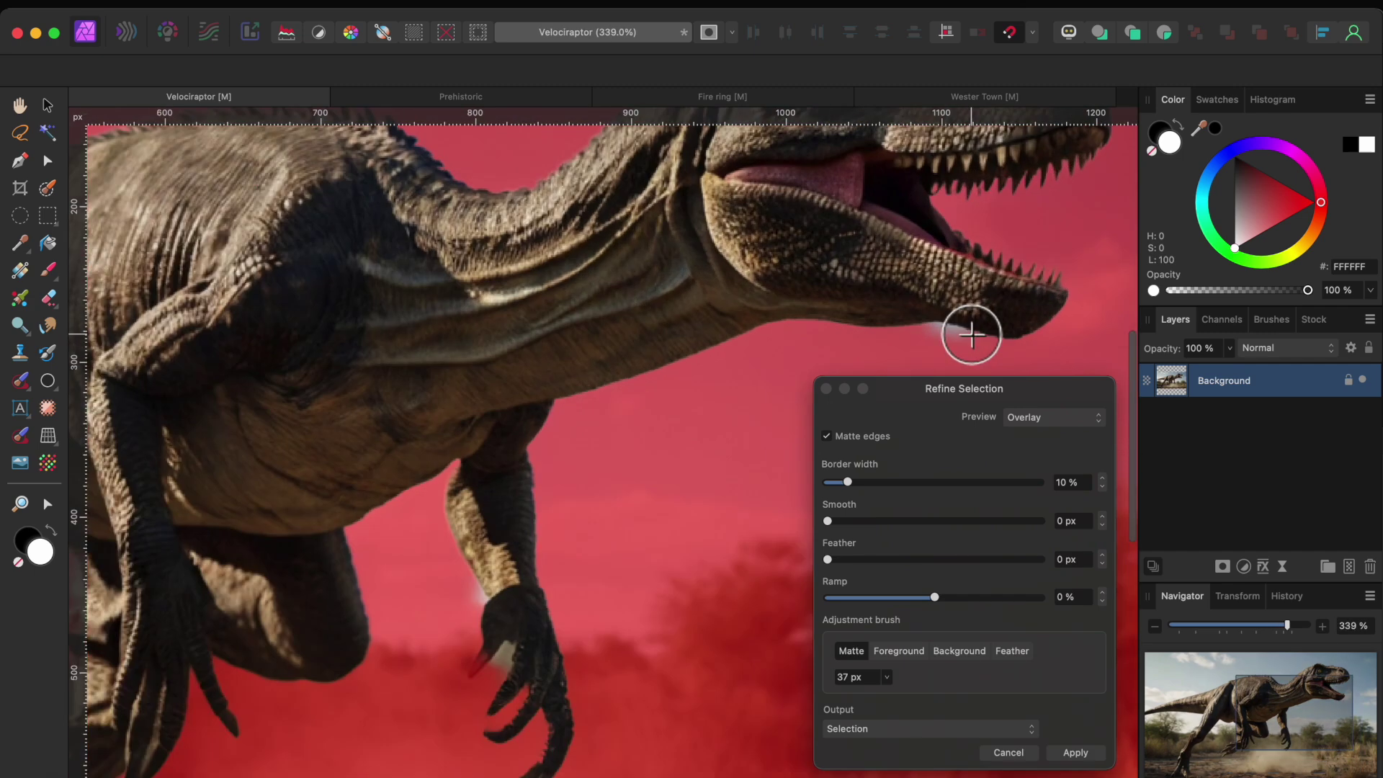
left_click(957, 652)
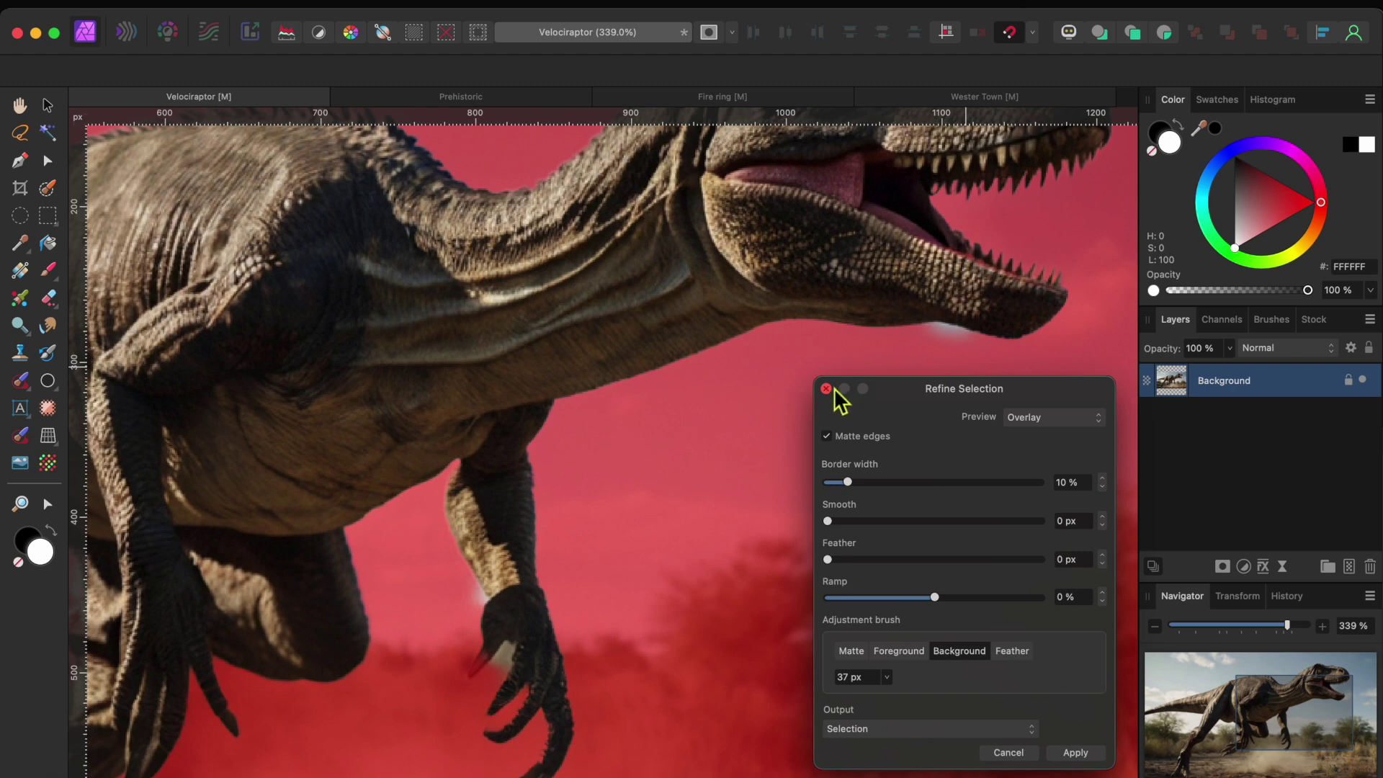
left_click(988, 731)
left_click(901, 774)
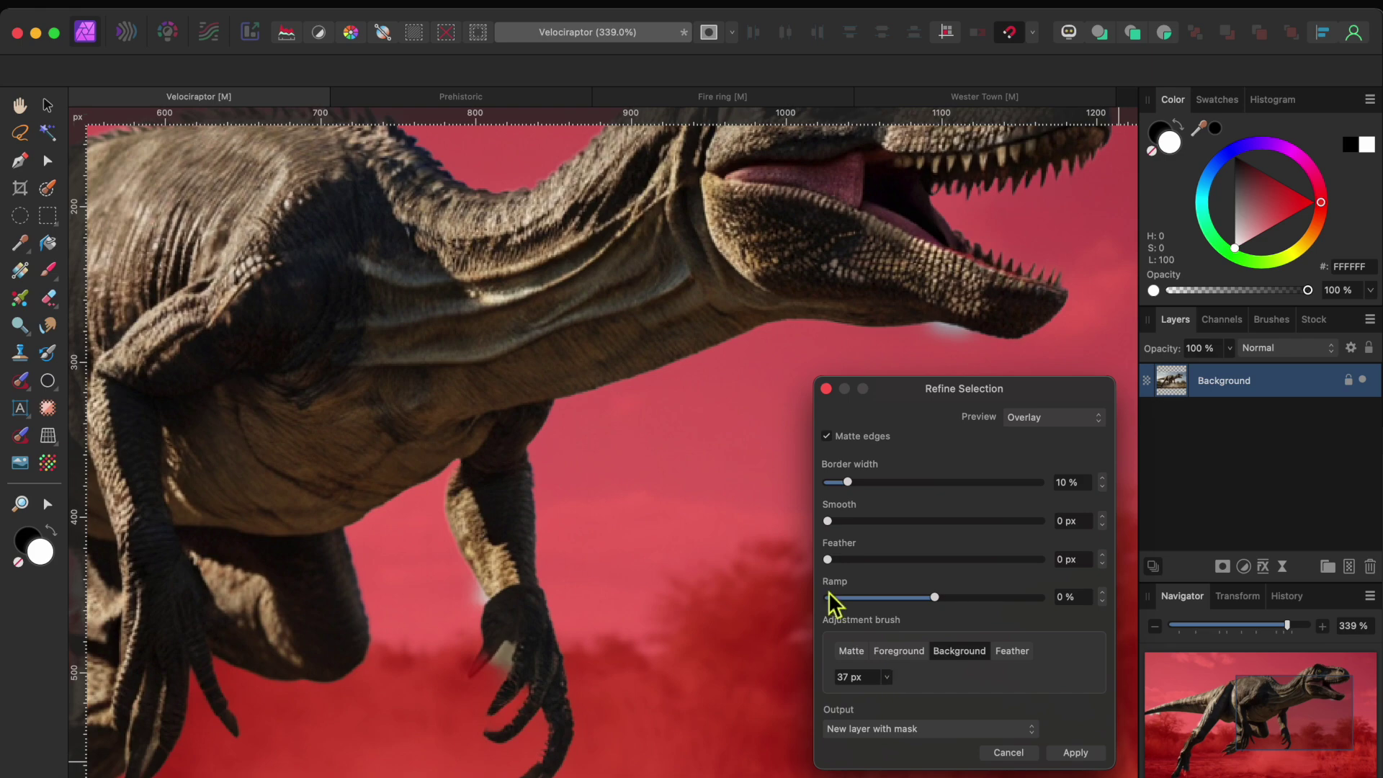
scroll(641, 582, "down", 5)
scroll(647, 593, "down", 3)
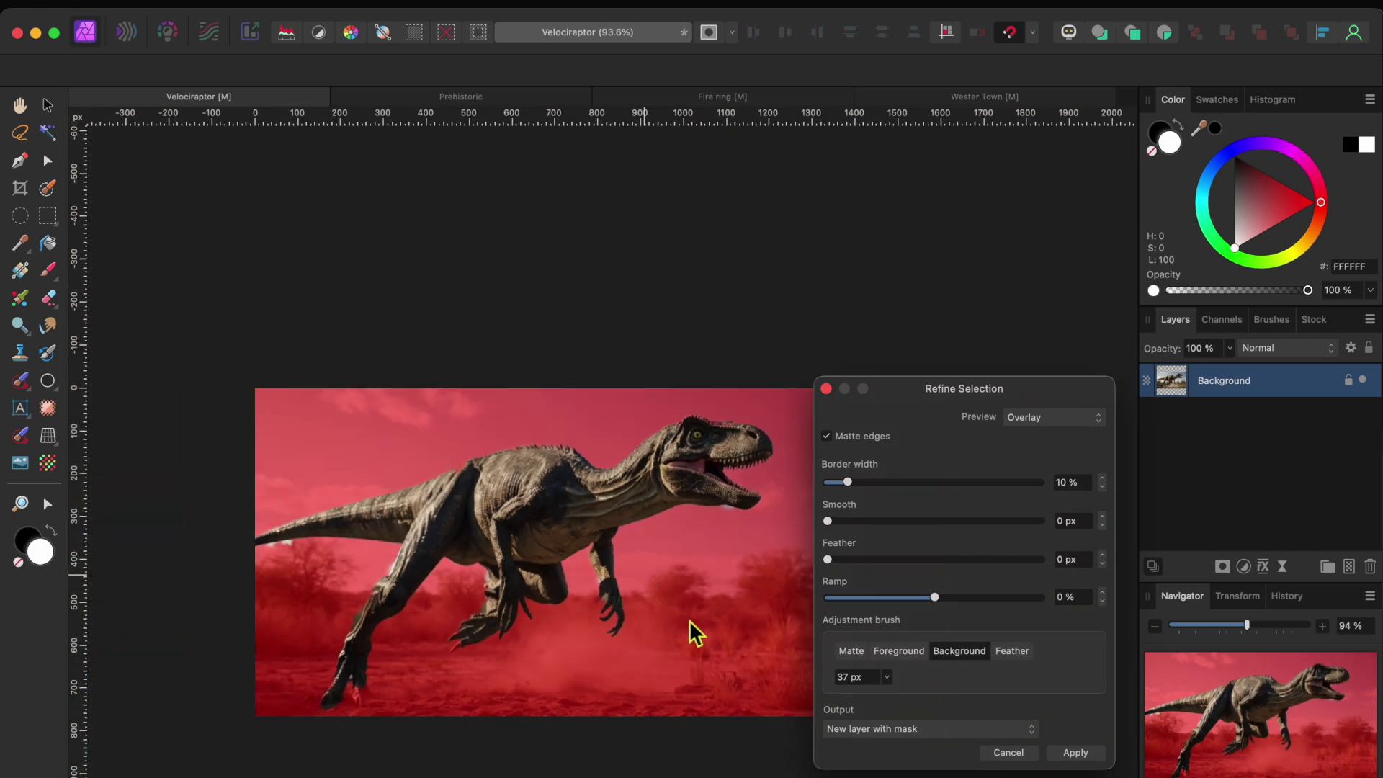
left_click(1076, 753)
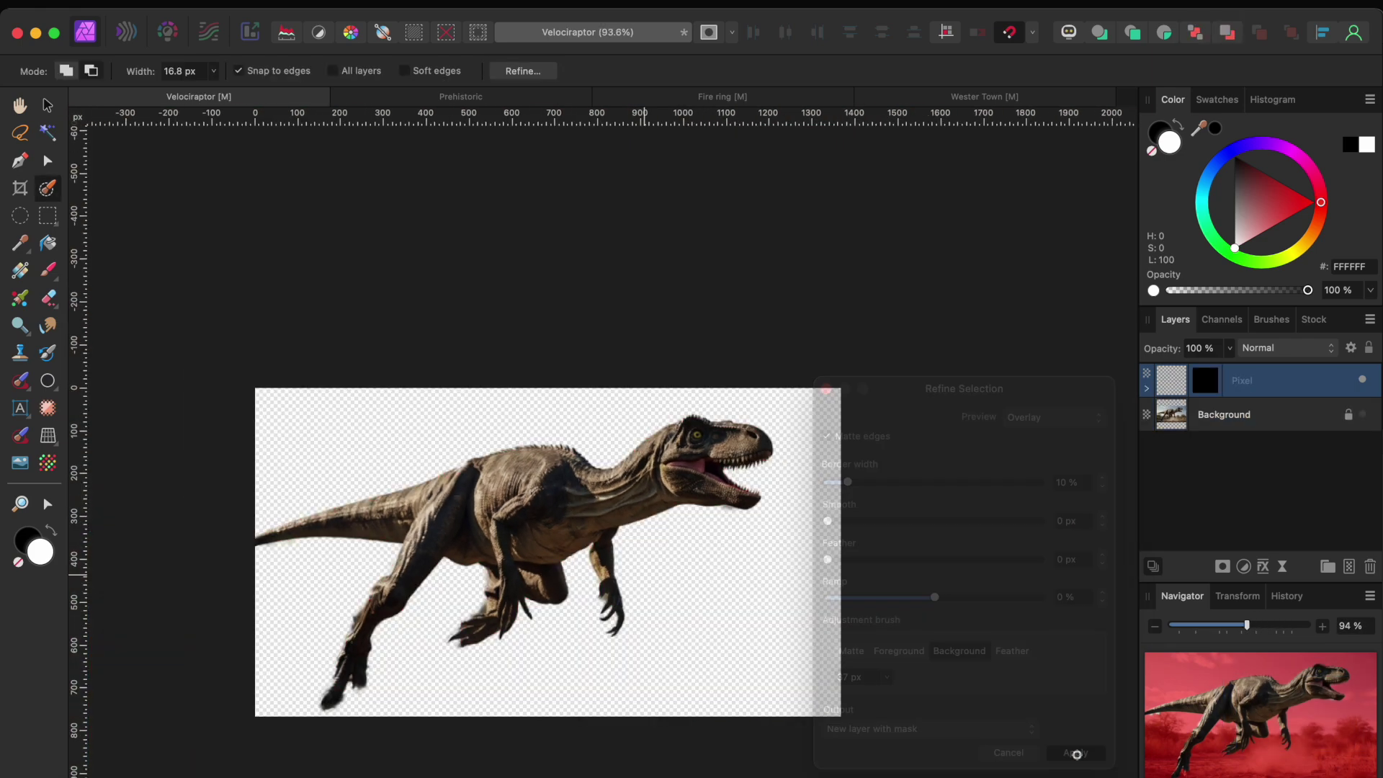
Copy the masked velociraptor layer into the Wester Town document and scale it down toward the lower-right corner of the scene
scroll(627, 601, "up", 1)
scroll(567, 572, "up", 7)
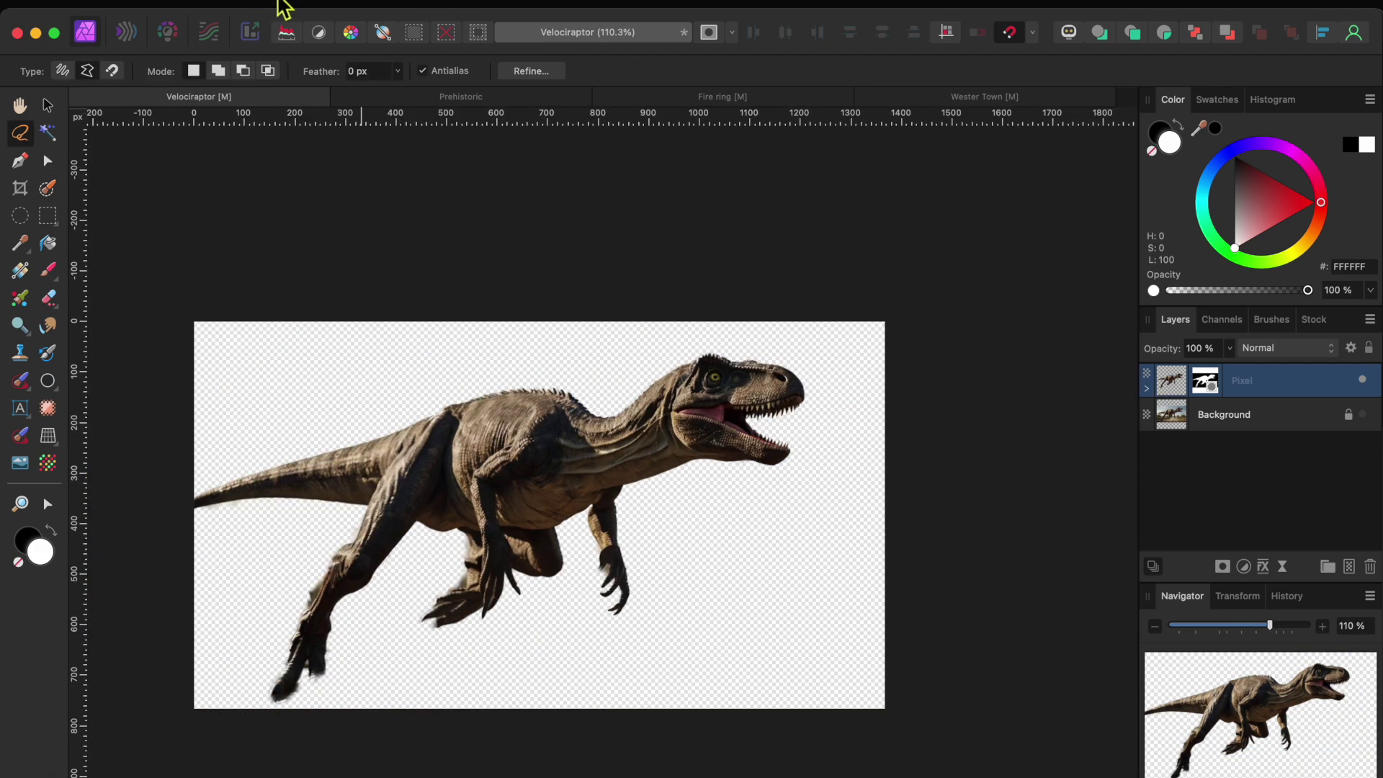
left_click(213, 9)
left_click(225, 98)
left_click(974, 101)
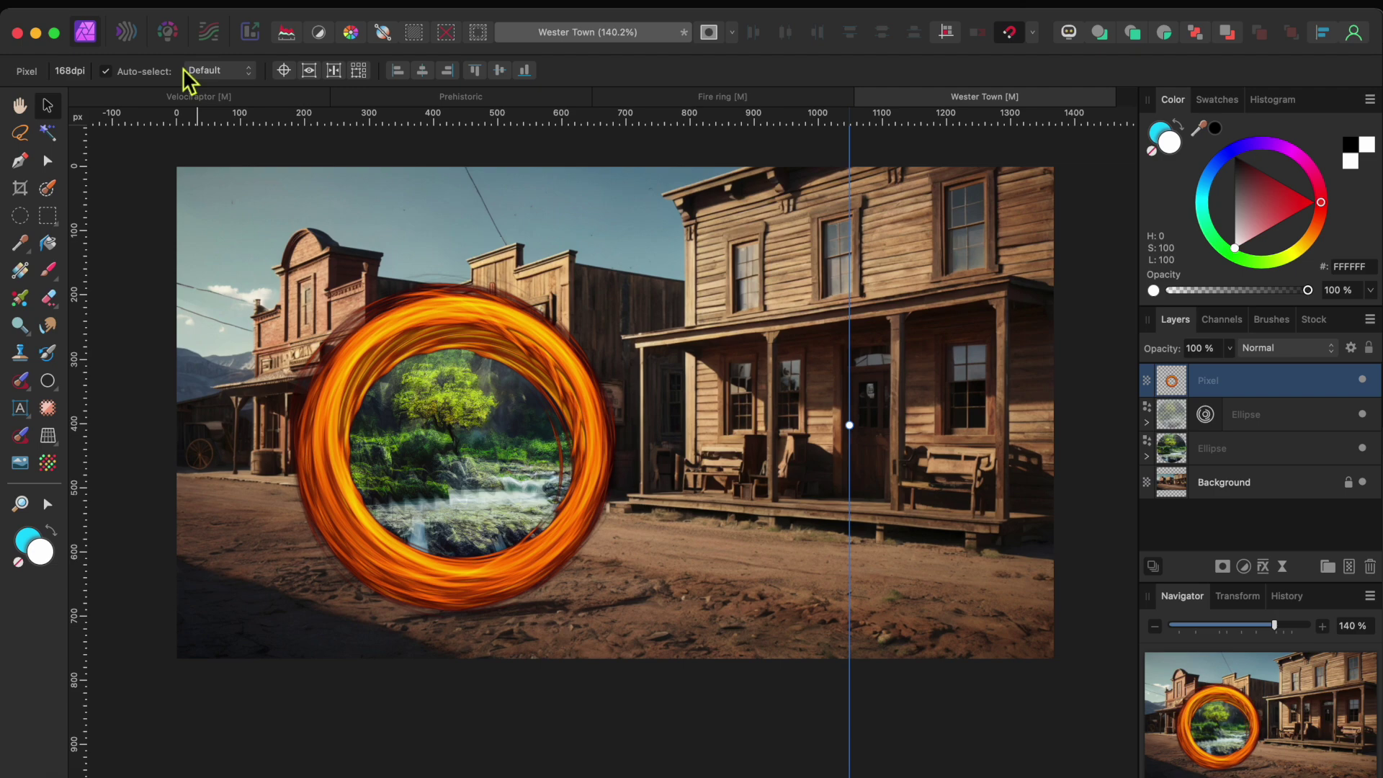
left_click(216, 9)
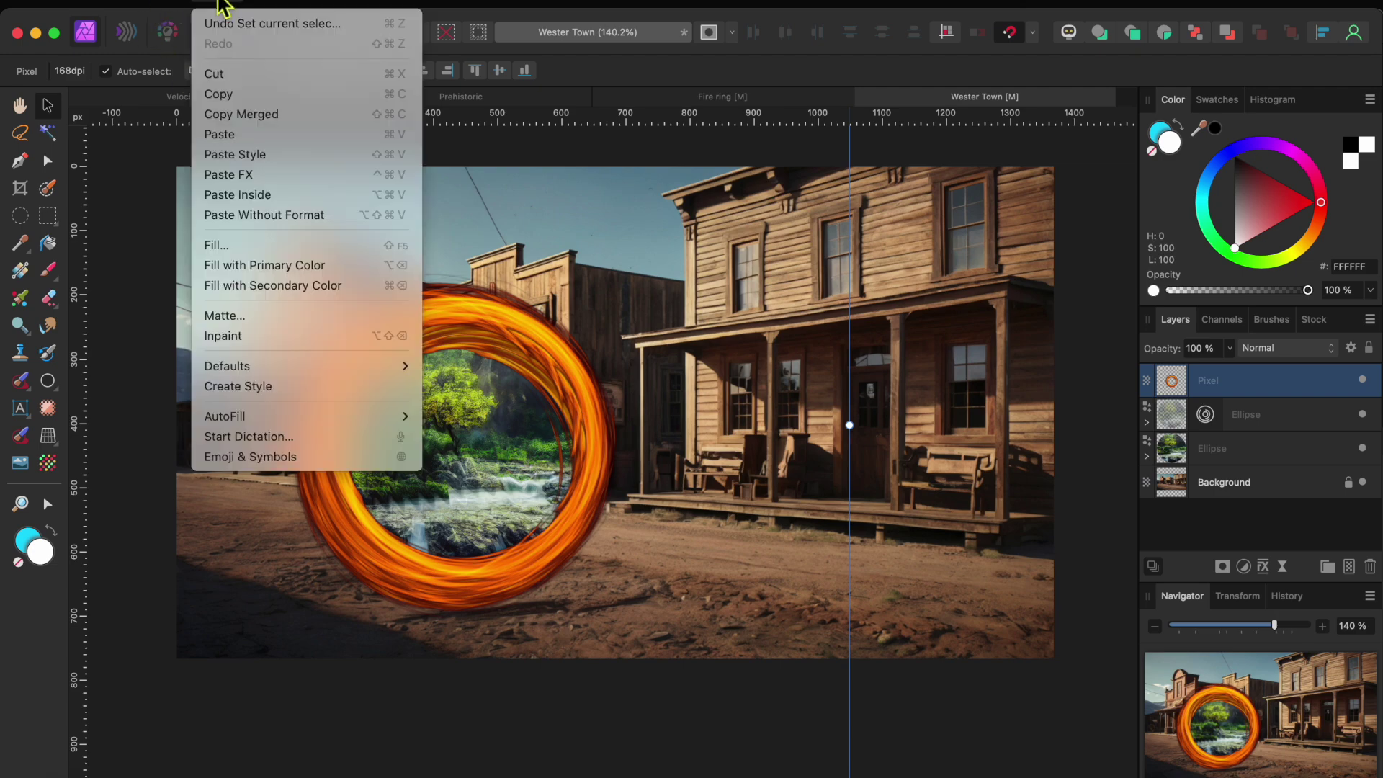
left_click(224, 135)
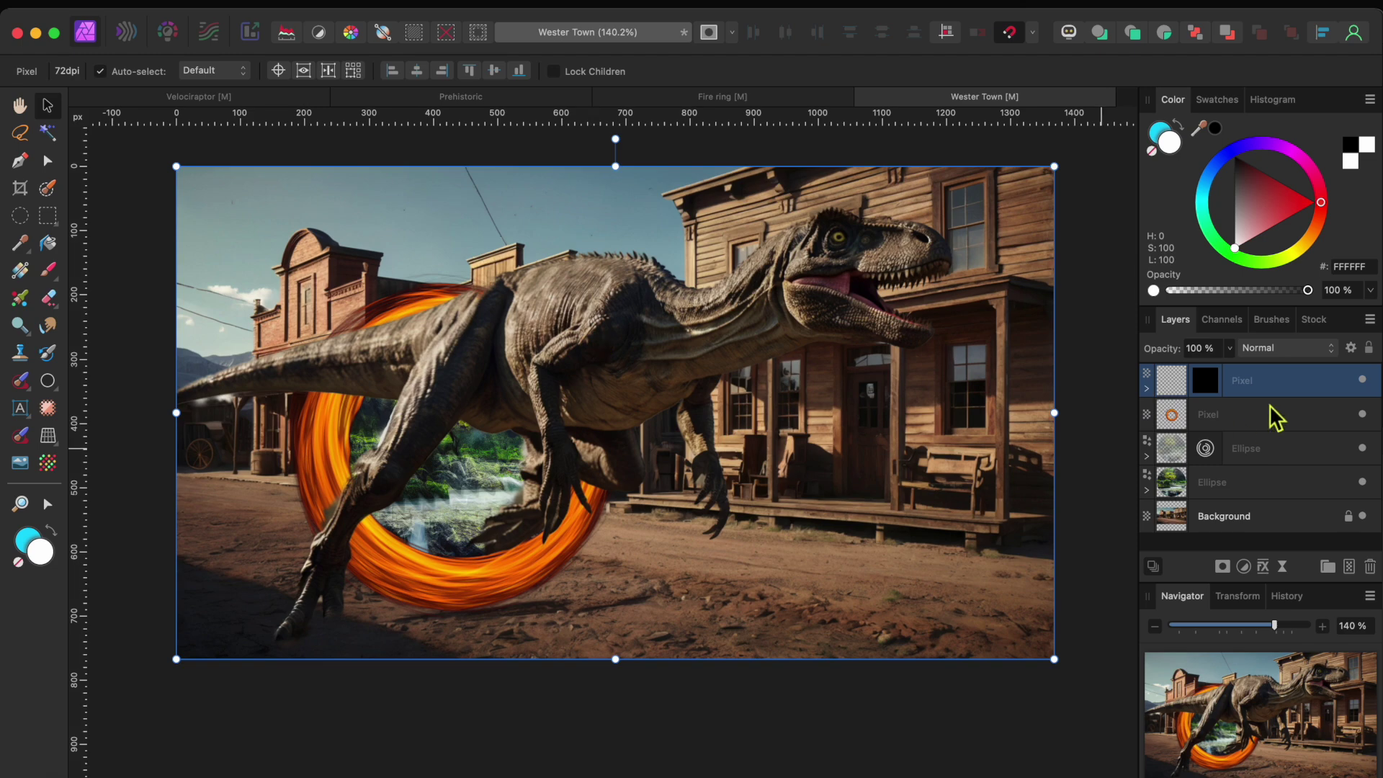
left_click_drag(175, 167, 459, 323)
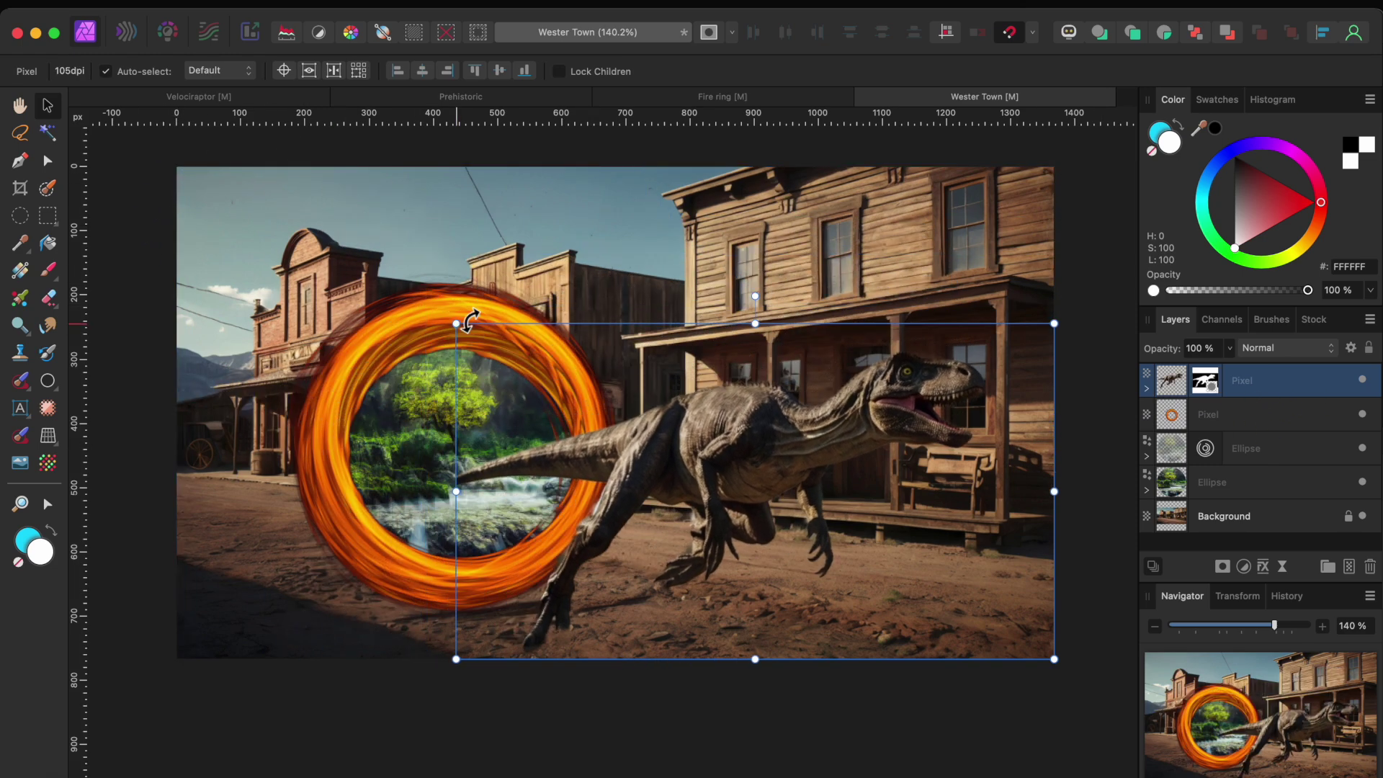
Group the fire ring layer and the two ellipse layers that make up the portal
left_click(1265, 414)
left_click(1260, 487, "shift")
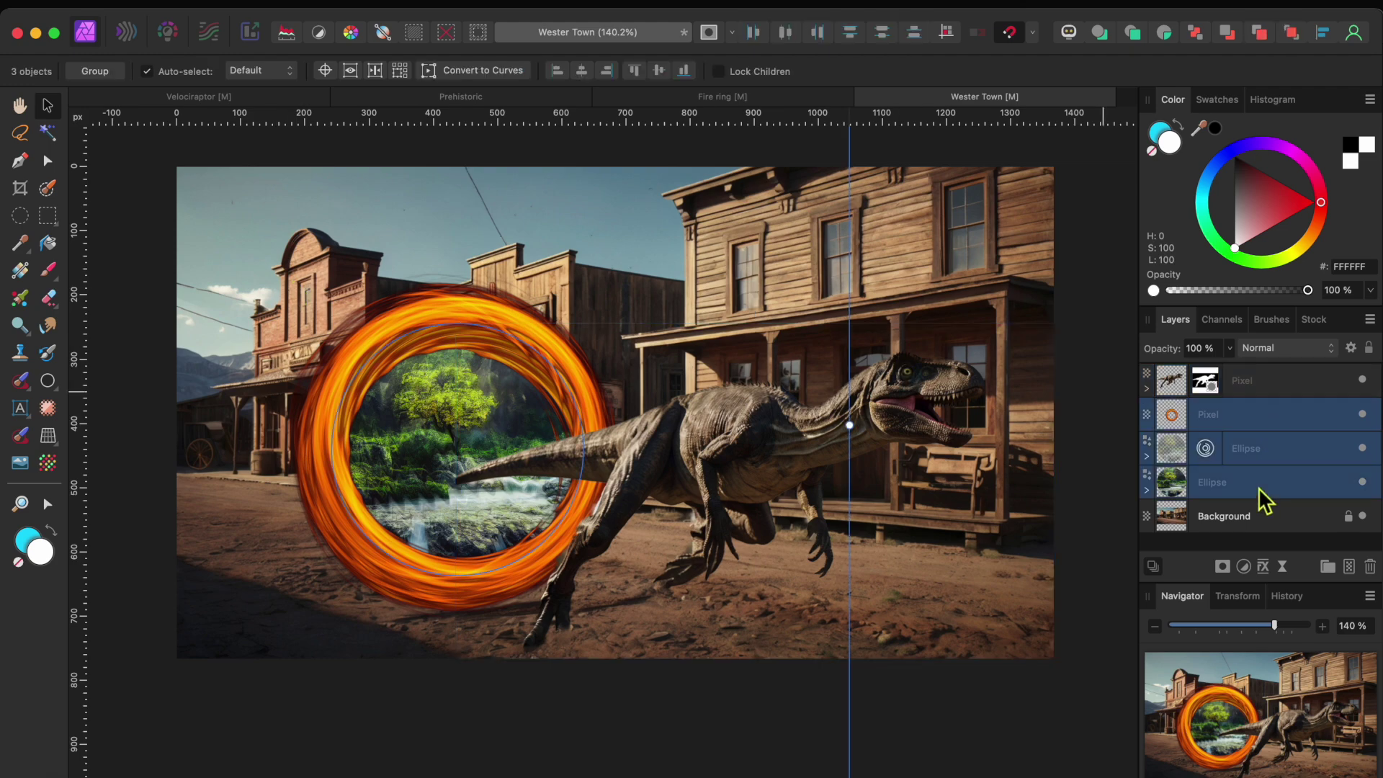
right_click(1259, 487)
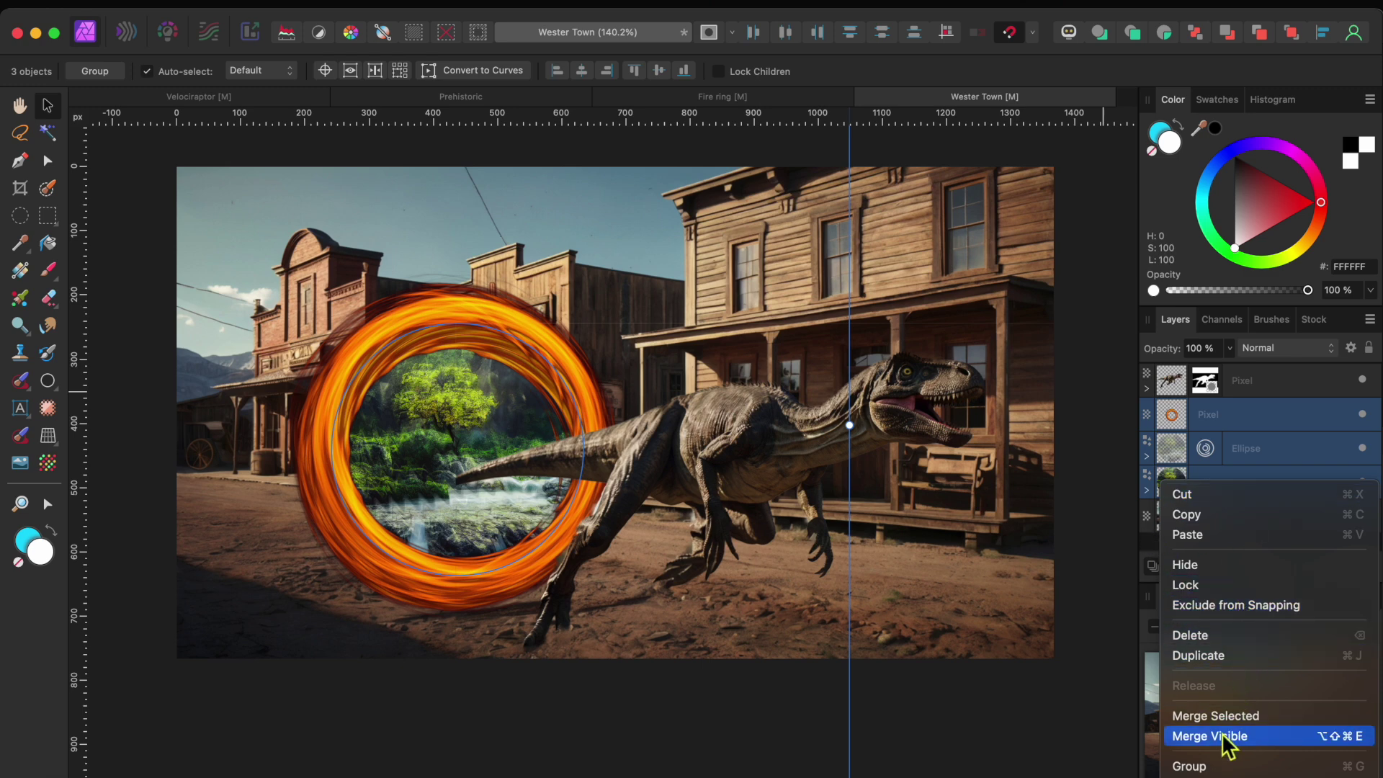
left_click(1205, 766)
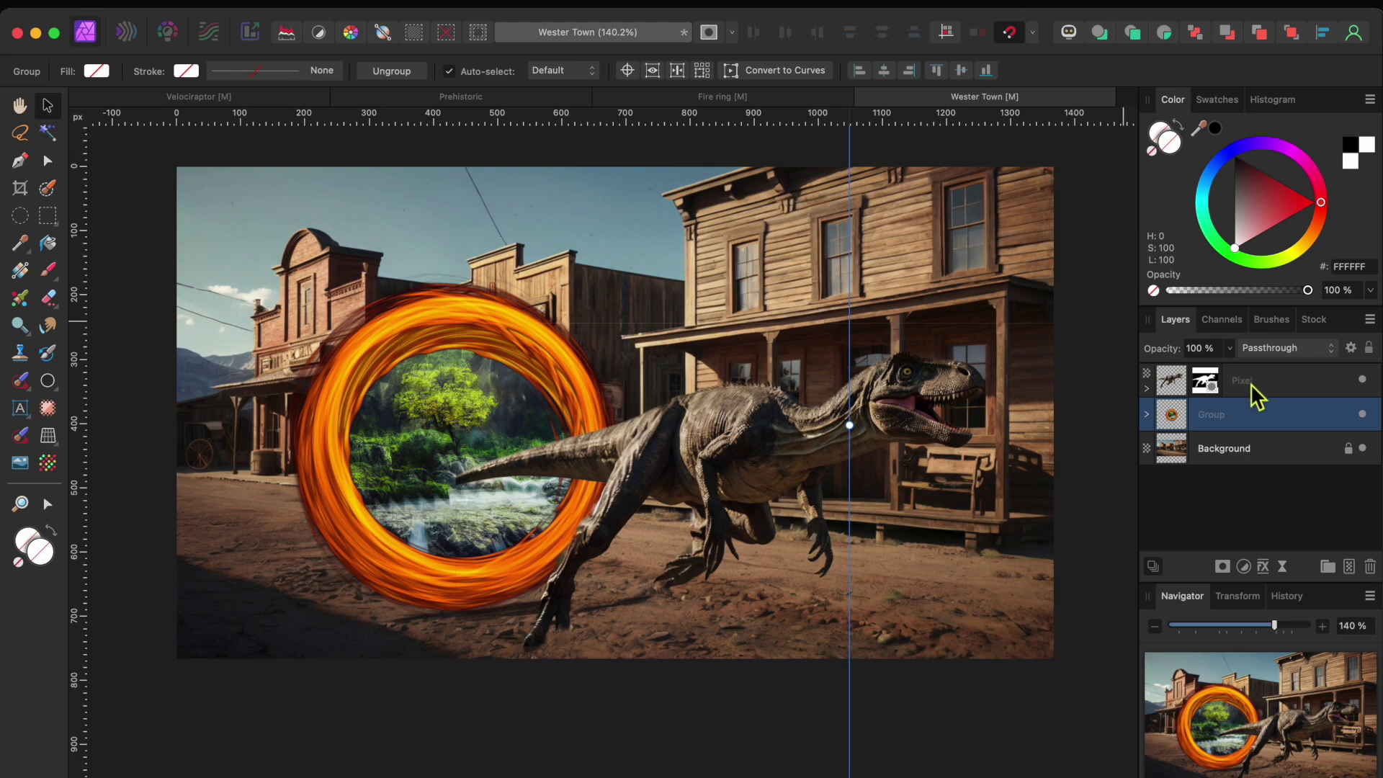
Enlarge the portal group slightly and move the velociraptor over the ring so its head and front extend past the opening
scroll(739, 321, "down", 3)
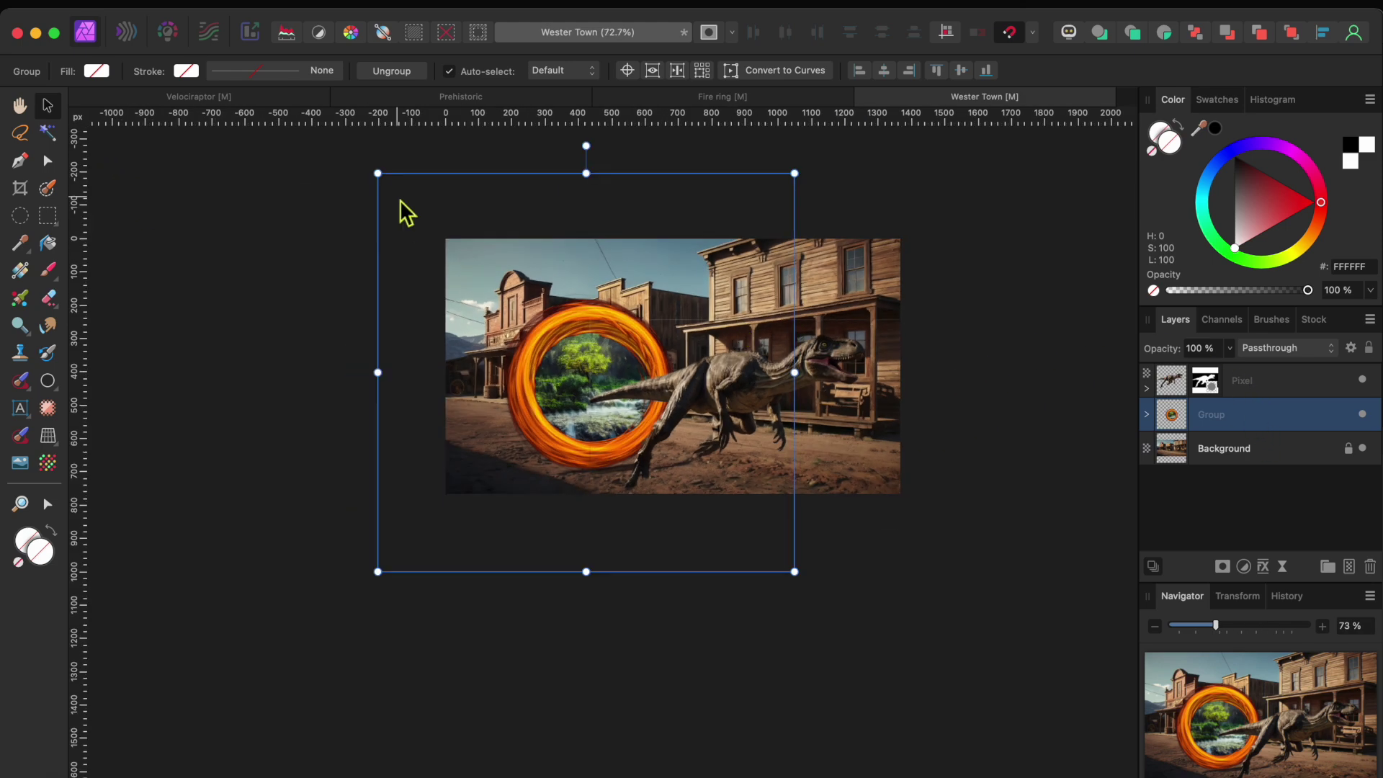
left_click_drag(375, 173, 356, 152)
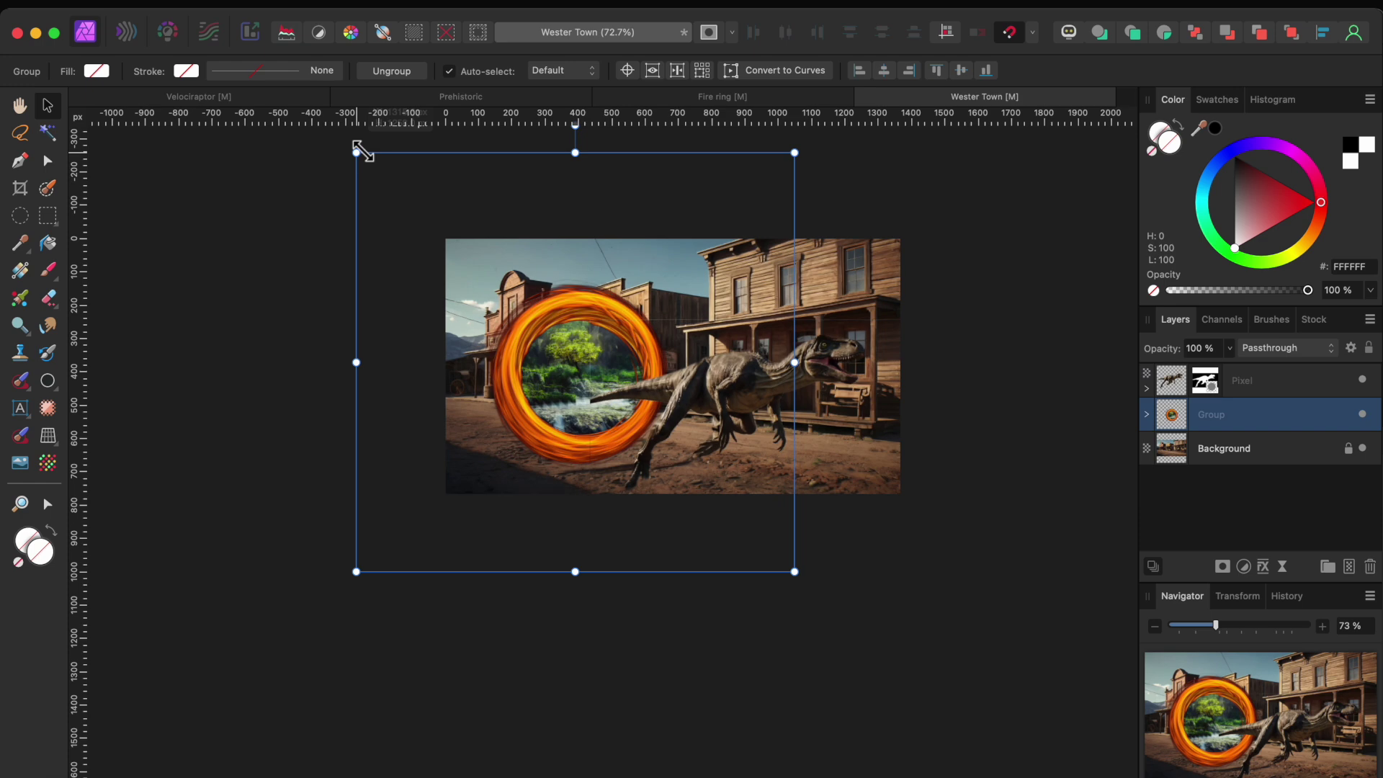
left_click(917, 438)
scroll(722, 427, "up", 5)
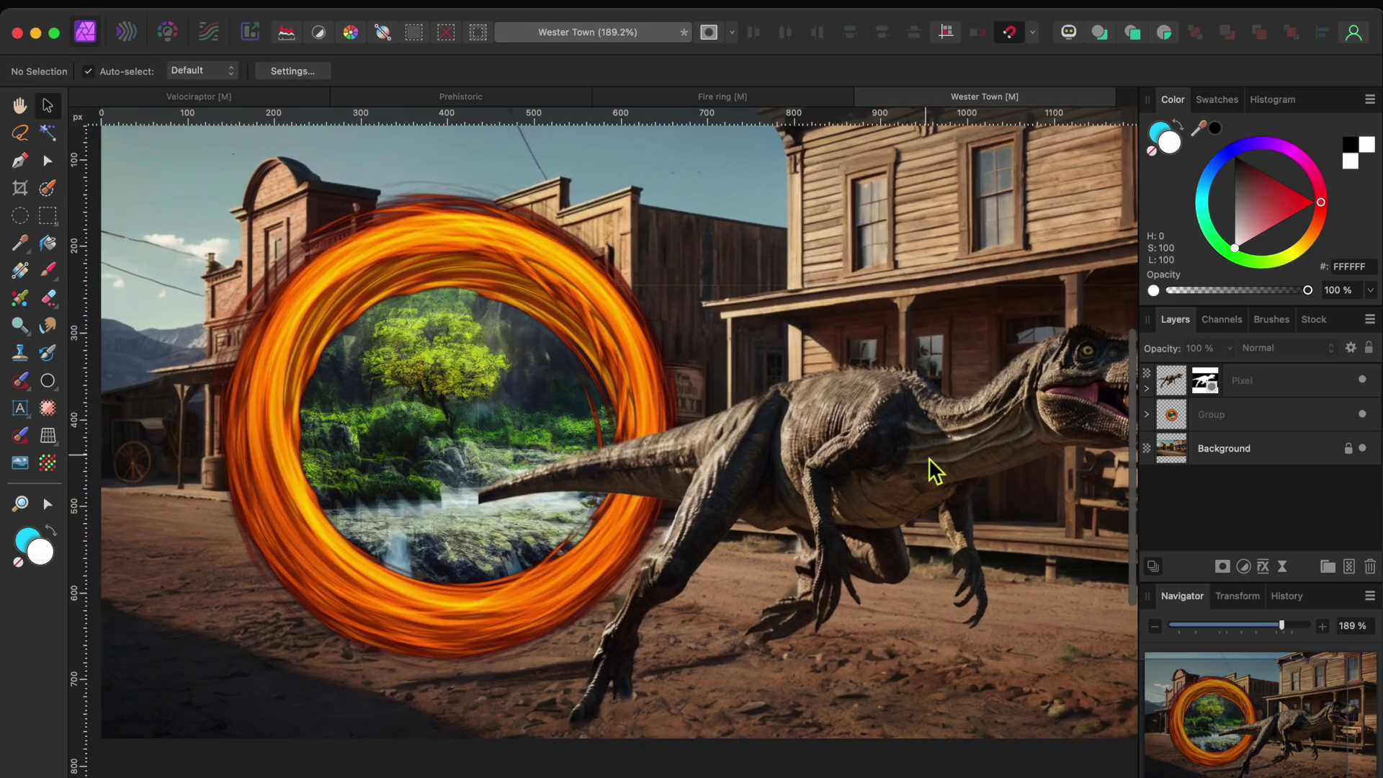
mouse_move(932, 469)
left_mouse_down()
mouse_move(680, 412)
mouse_move(617, 417)
mouse_move(617, 402)
left_mouse_up()
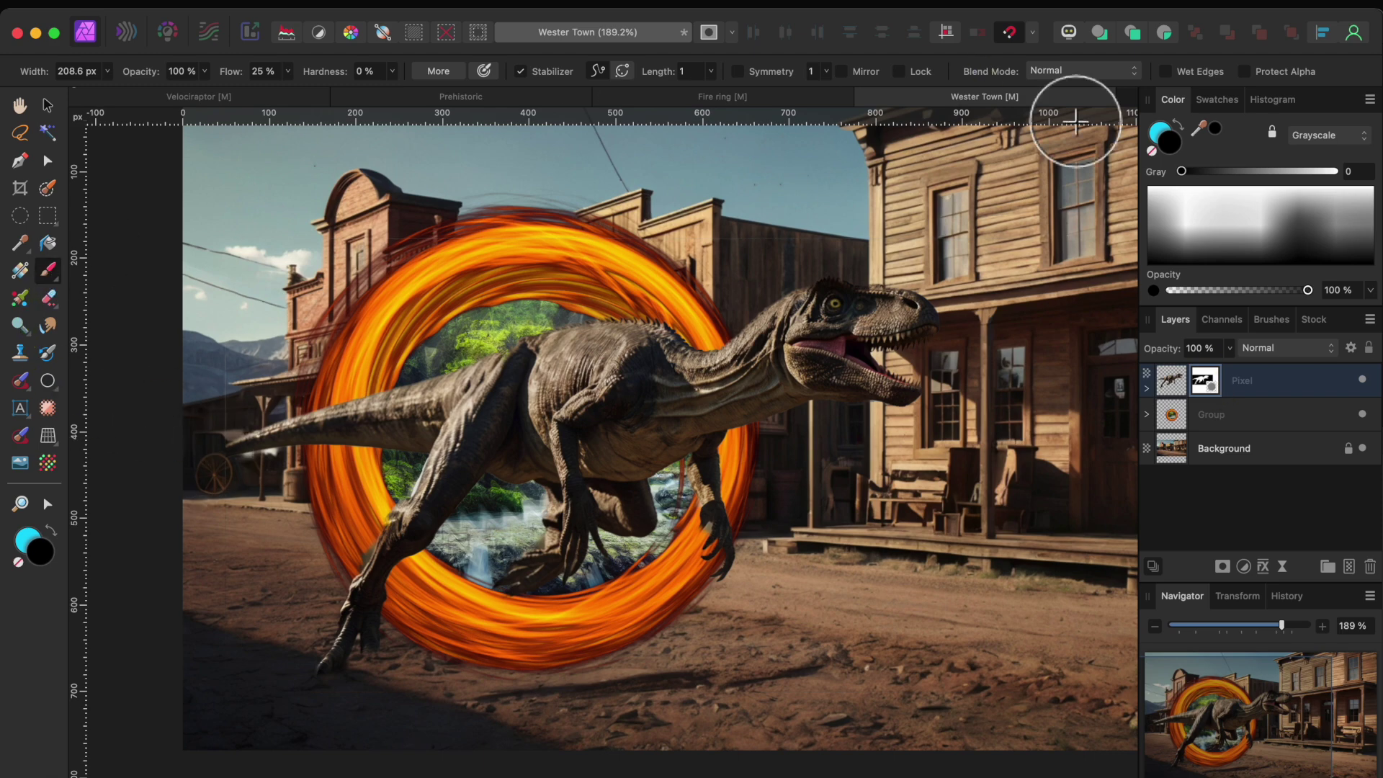
On the velociraptor layer's mask, paint black with the soft 208.6 px brush over the tail end outside the ring
left_click(1270, 319)
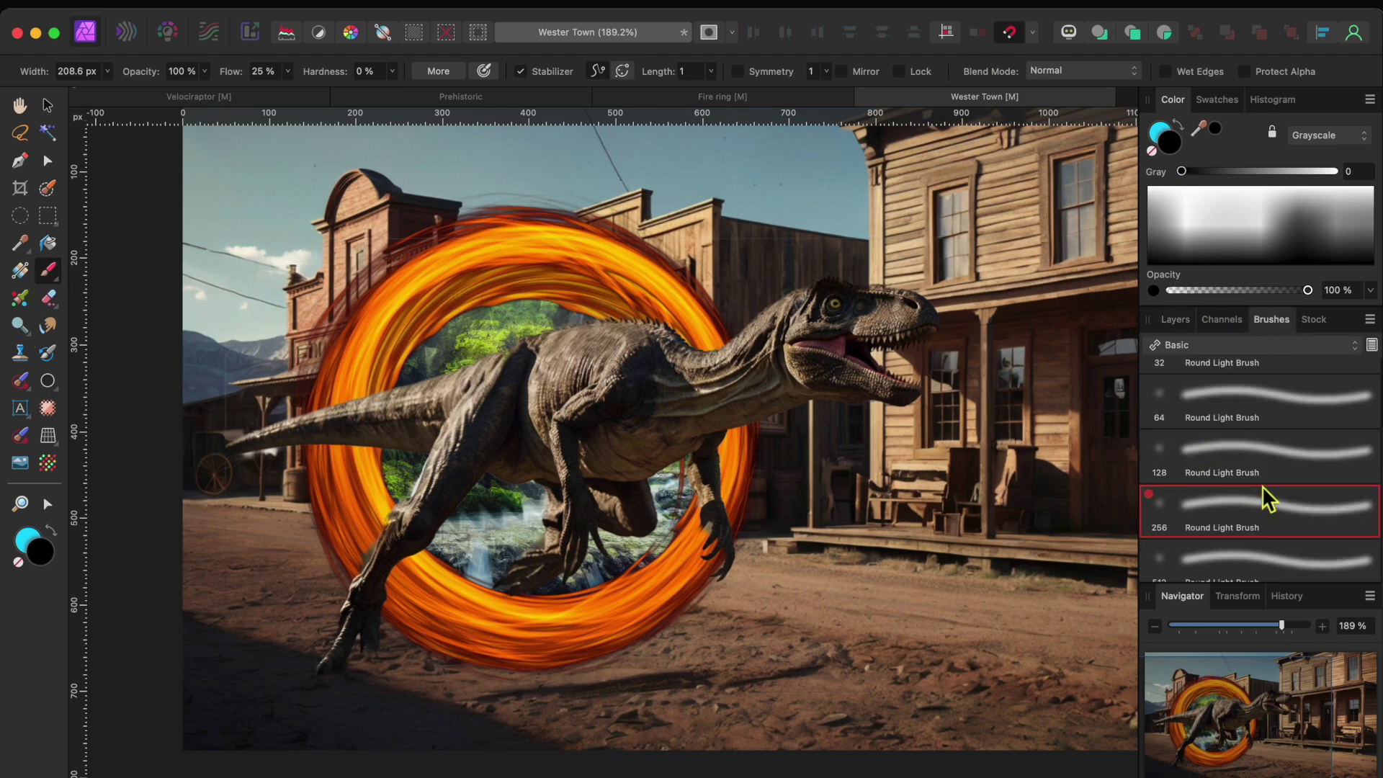
scroll(1263, 486, "up", 3)
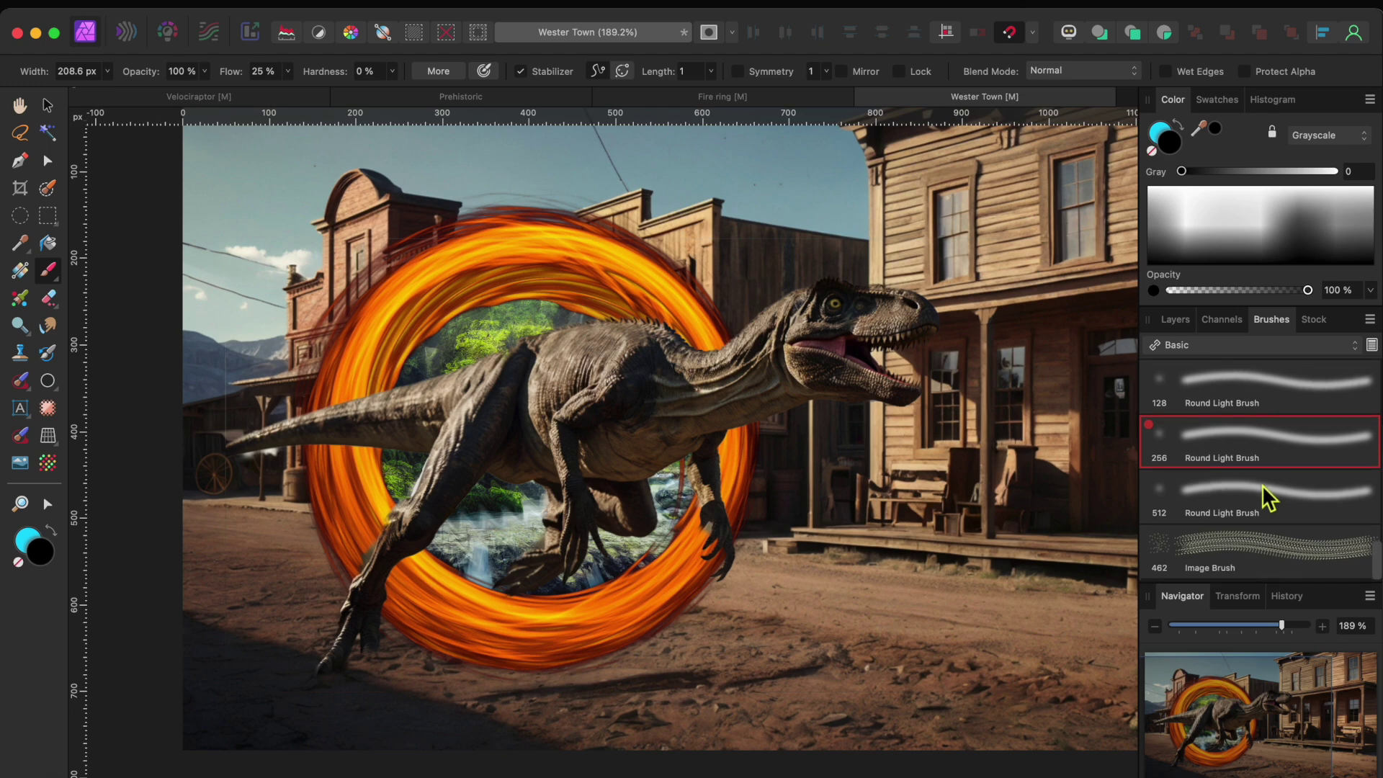
scroll(1262, 486, "down", 2)
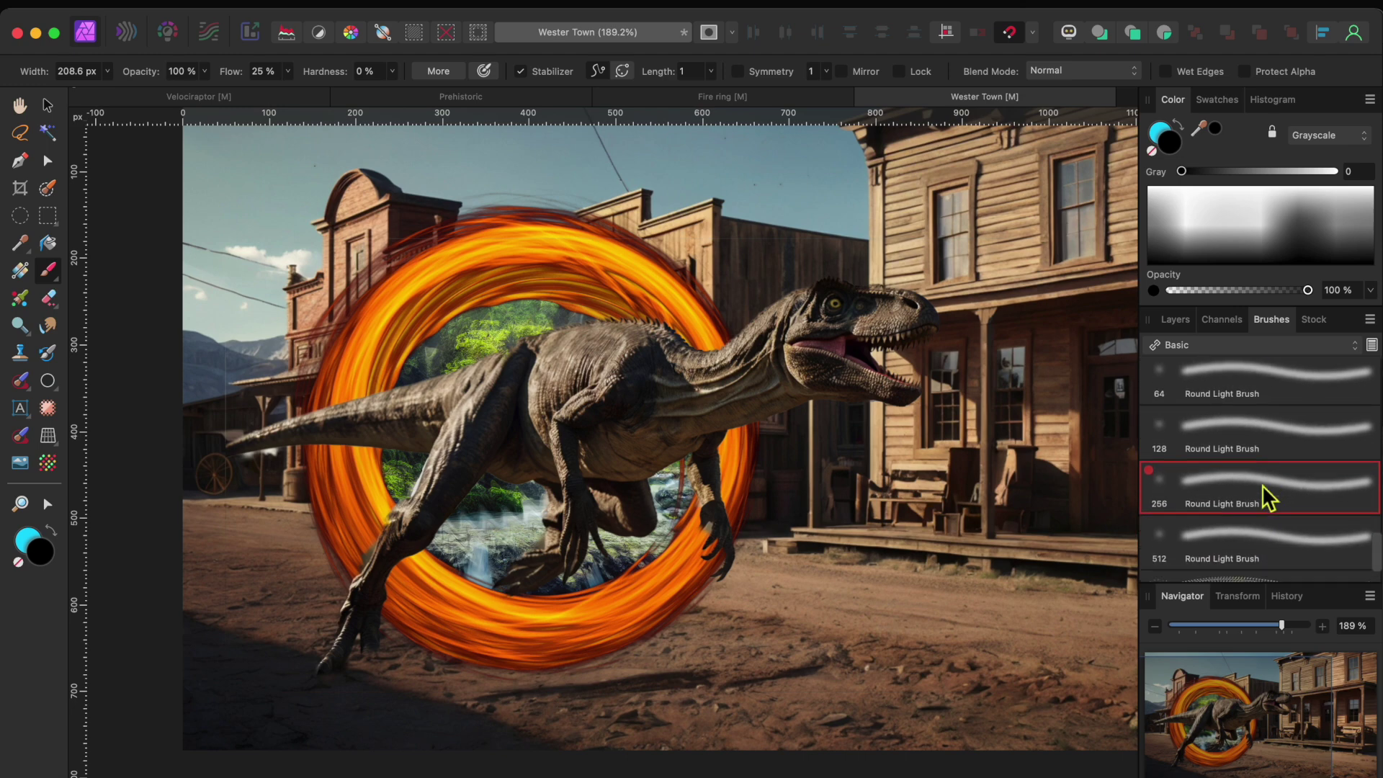
left_click(1176, 319)
left_click(1261, 373)
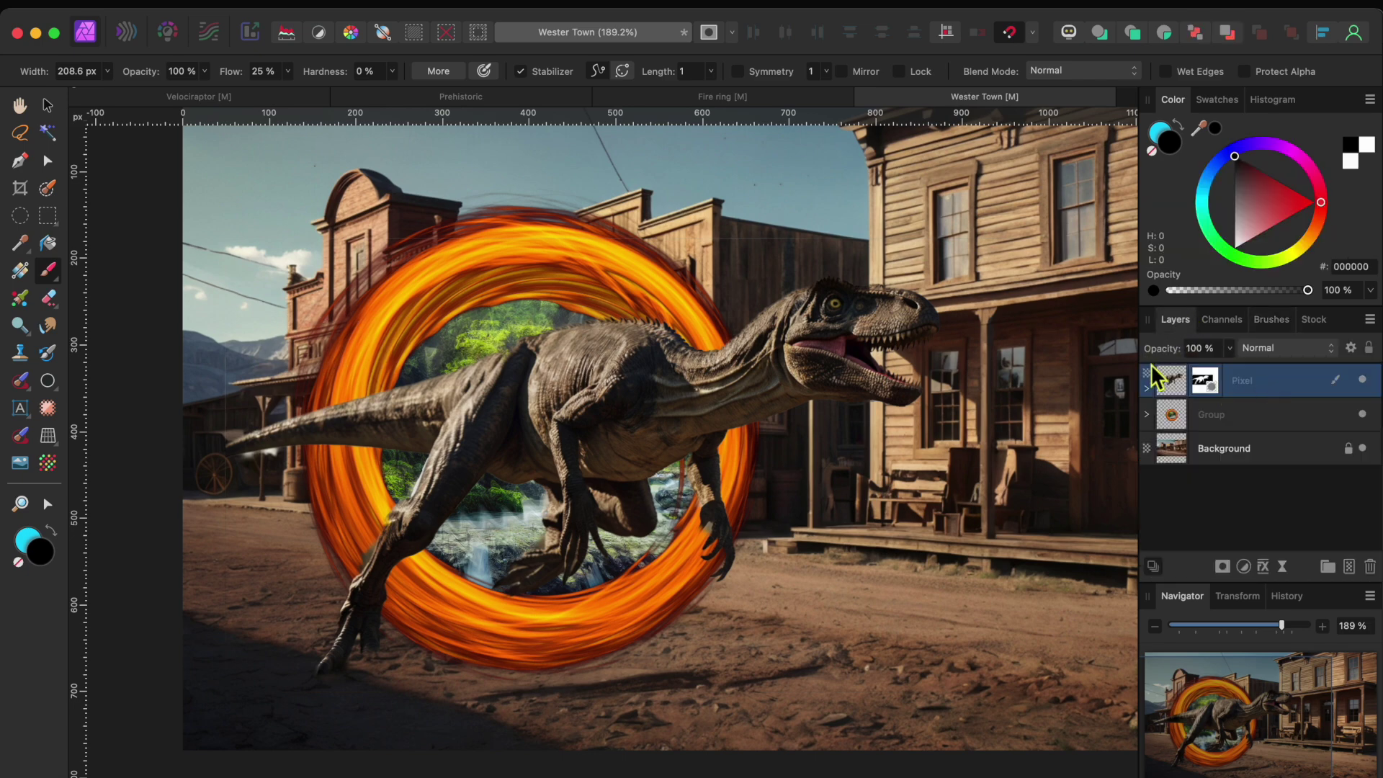
left_click(1212, 387)
mouse_move(349, 411)
left_mouse_down()
mouse_move(330, 442)
mouse_move(312, 406)
mouse_move(289, 442)
mouse_move(264, 429)
mouse_move(237, 441)
mouse_move(306, 411)
left_mouse_up()
Reduce the brush width to 41.1 px and mask out the tail and planted hind leg where they overlap the ring
key("bracketleft")
key("bracketleft")
key("bracketleft")
key("bracketleft")
key("bracketleft")
key("bracketleft")
key("bracketleft")
key("bracketleft")
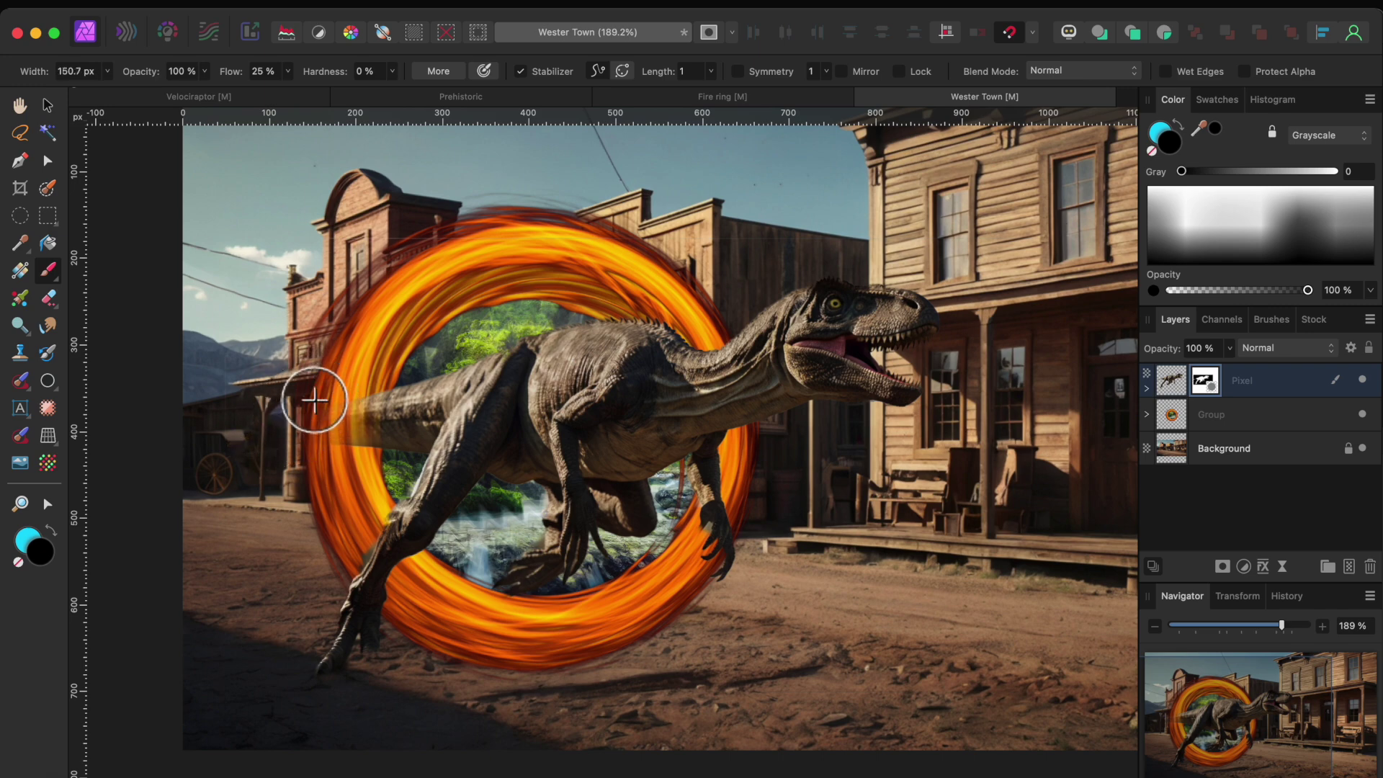
key("bracketleft")
key("bracketleft")
key("bracketleft")
key("bracketleft")
key("bracketleft")
key("bracketleft")
key("bracketleft")
key("bracketleft")
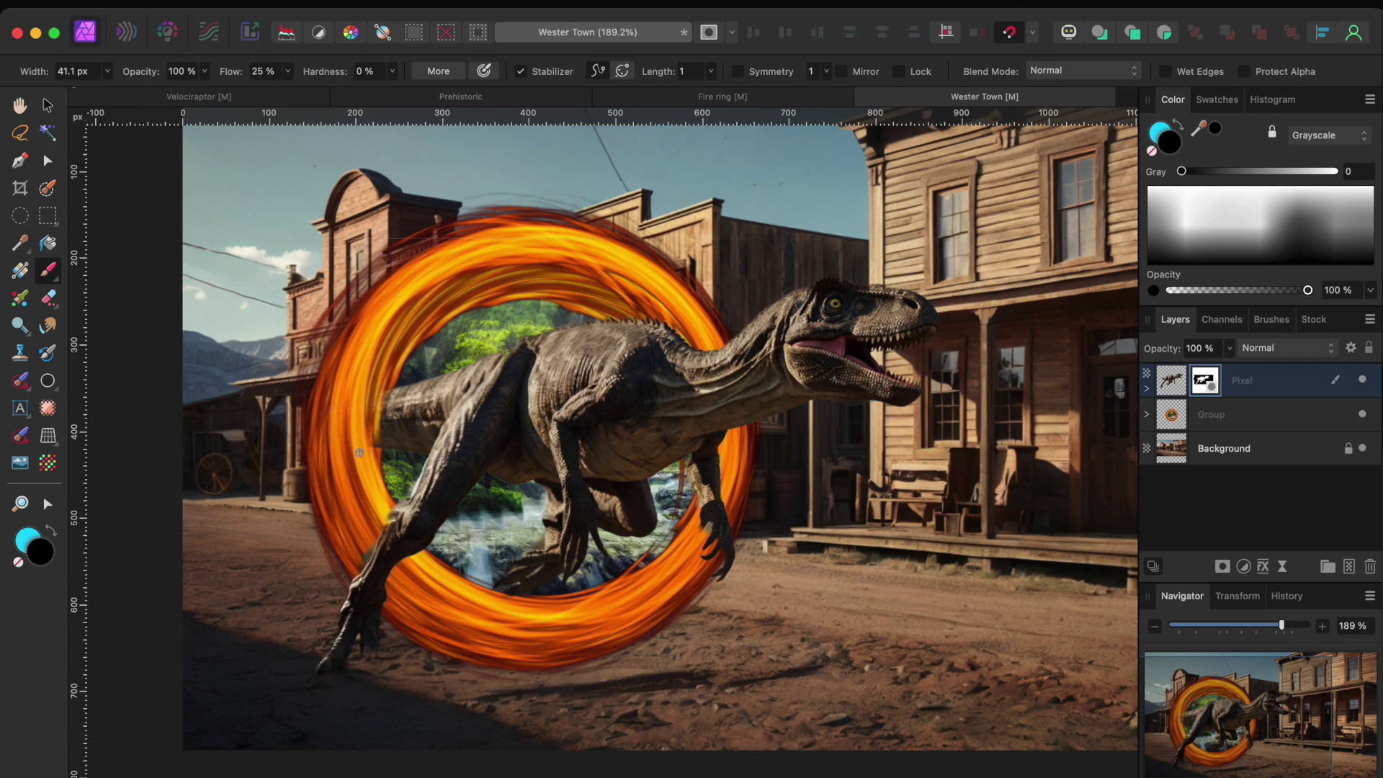
mouse_move(336, 641)
left_mouse_down()
mouse_move(363, 591)
mouse_move(312, 670)
mouse_move(329, 649)
mouse_move(381, 654)
mouse_move(369, 600)
mouse_move(333, 617)
mouse_move(375, 549)
mouse_move(377, 567)
mouse_move(391, 554)
mouse_move(427, 566)
mouse_move(390, 513)
mouse_move(412, 545)
left_mouse_up()
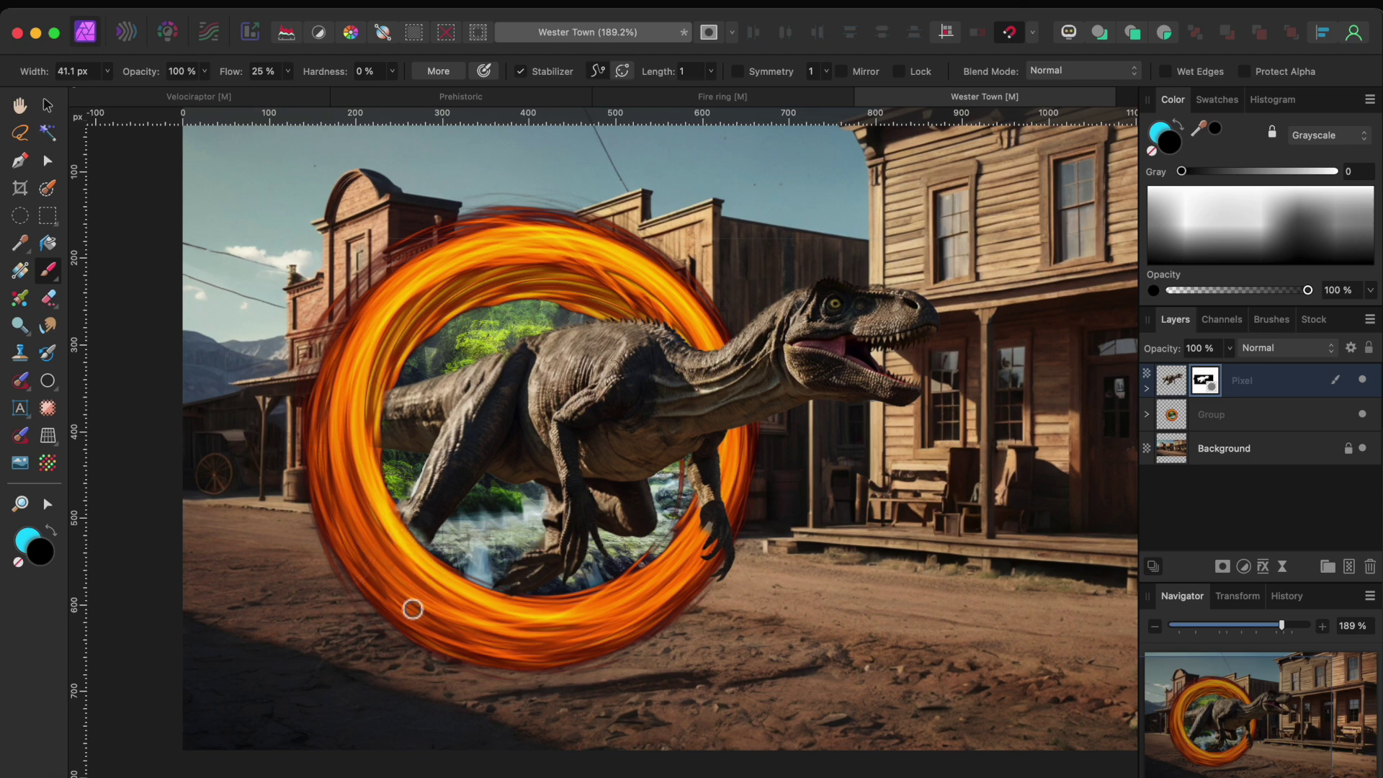
scroll(657, 463, "up", 3)
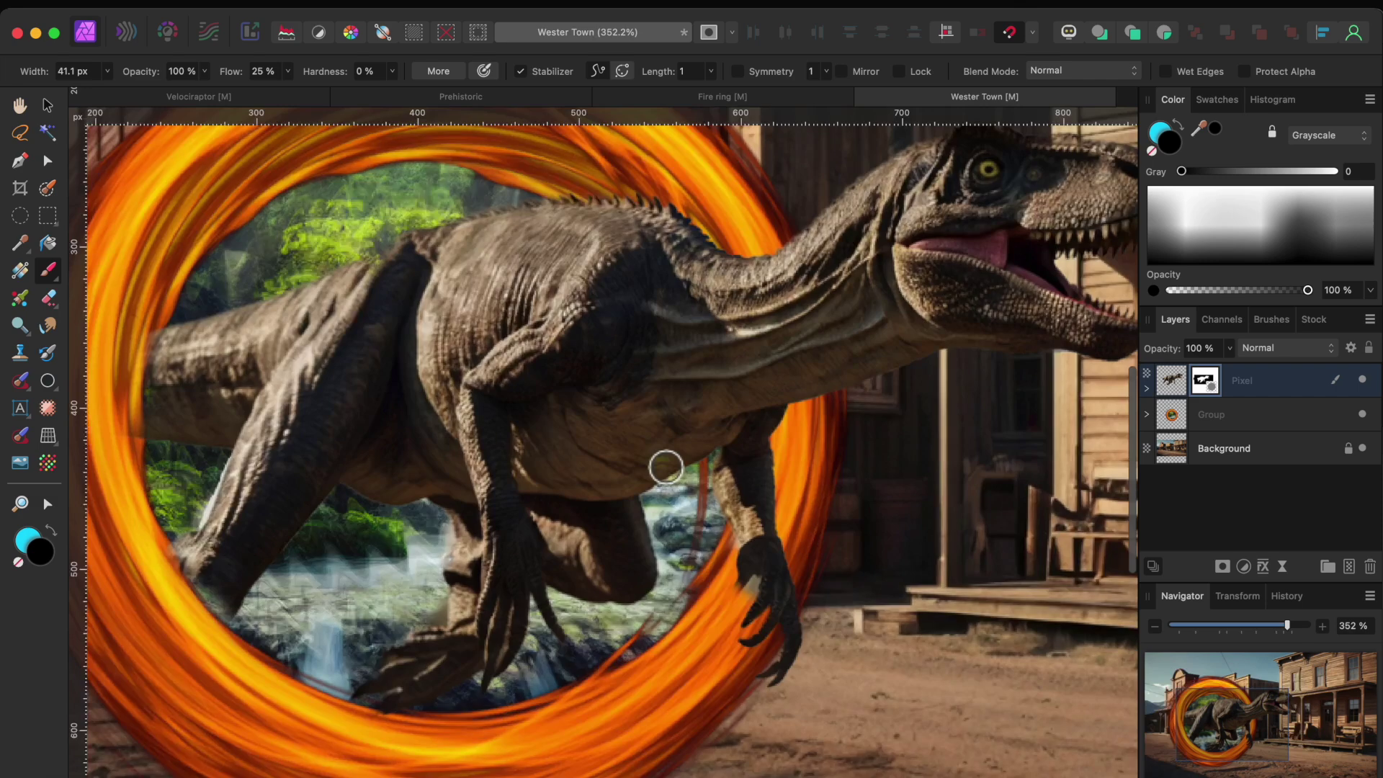
scroll(664, 465, "down", 1)
scroll(663, 465, "down", 2)
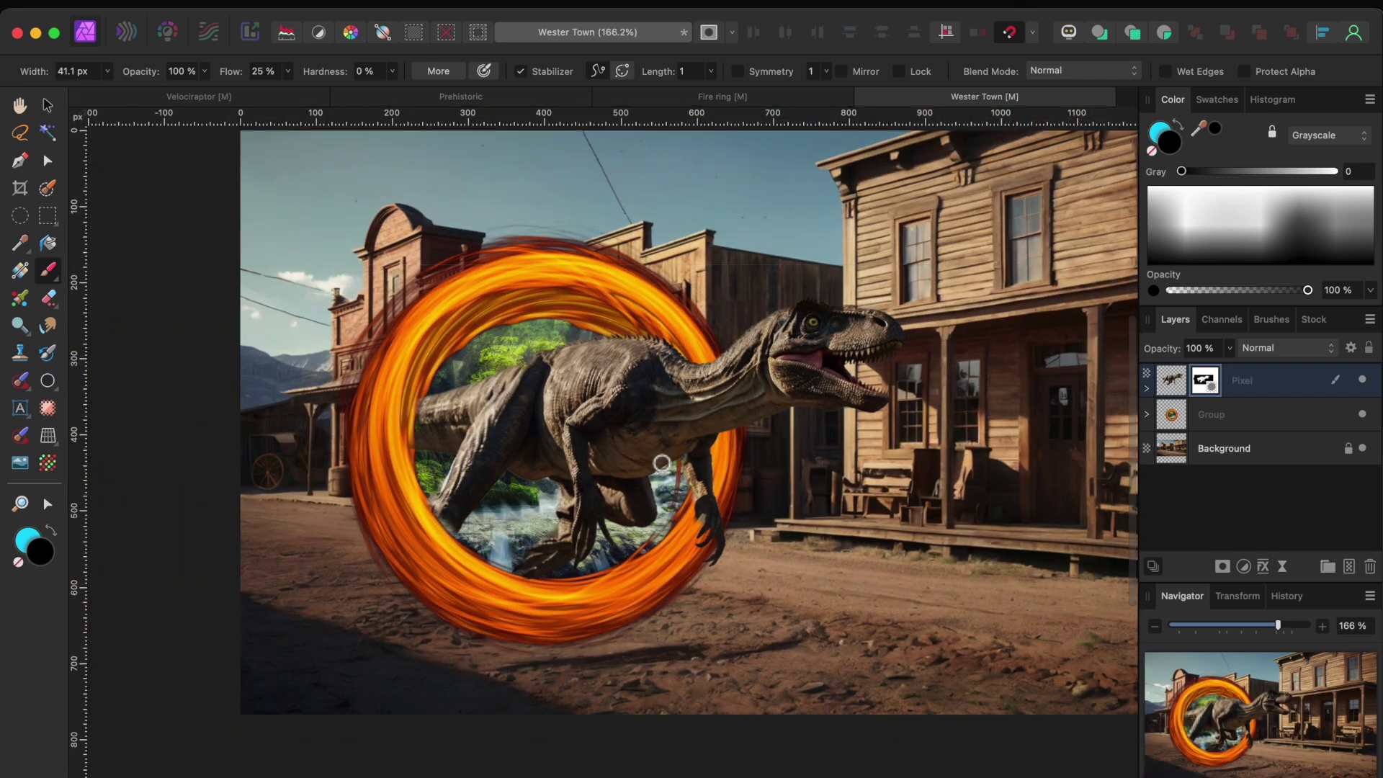
Duplicate the velociraptor layer and apply a black Color Overlay effect at 100% opacity to the copy
key("v")
key("super+0")
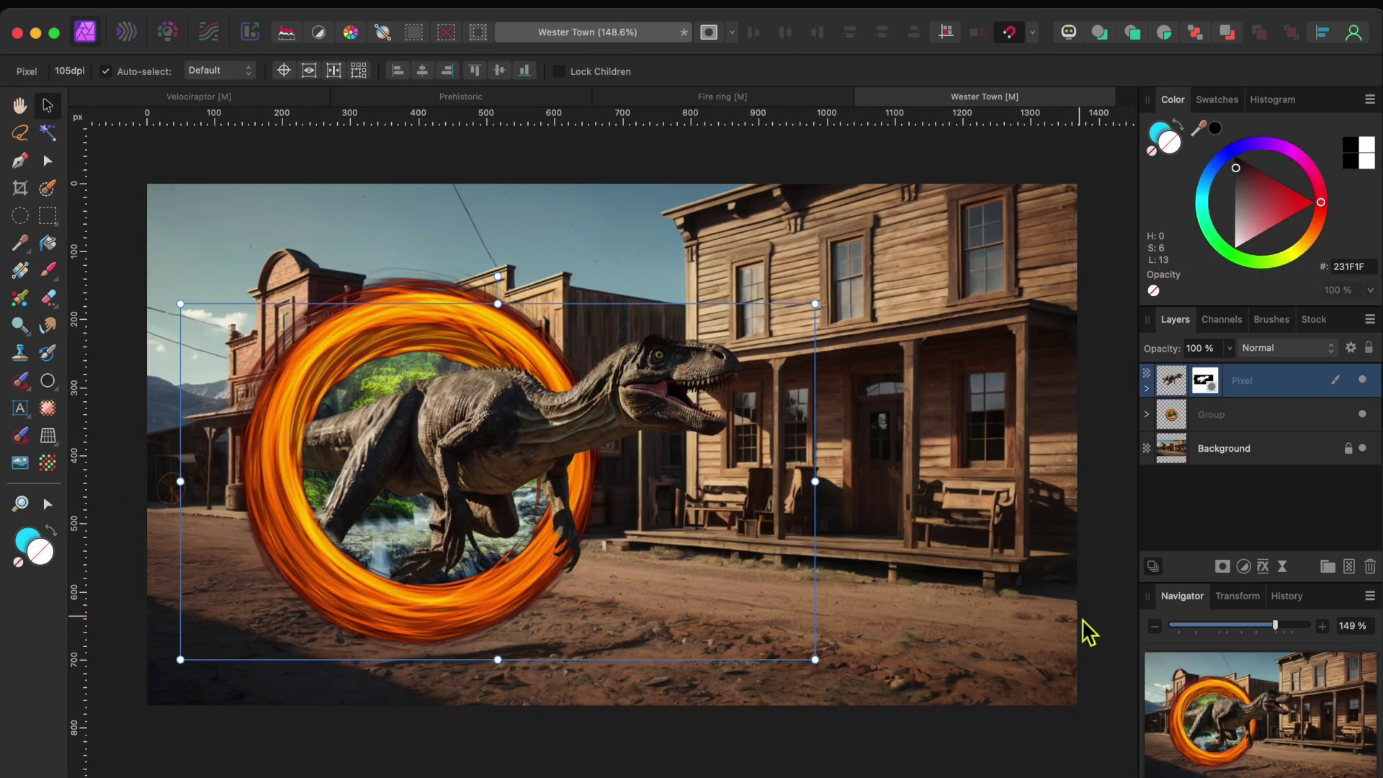
key("super+j")
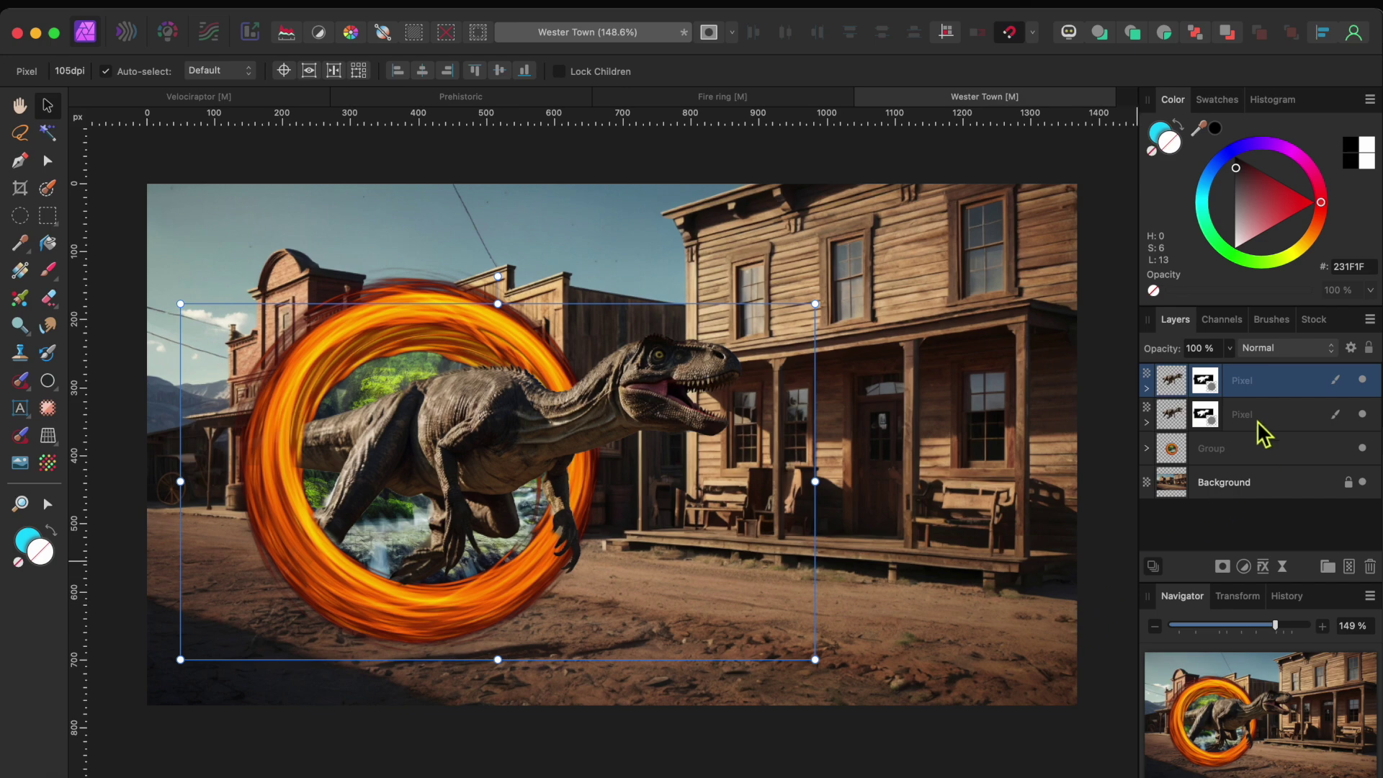
left_click(1263, 567)
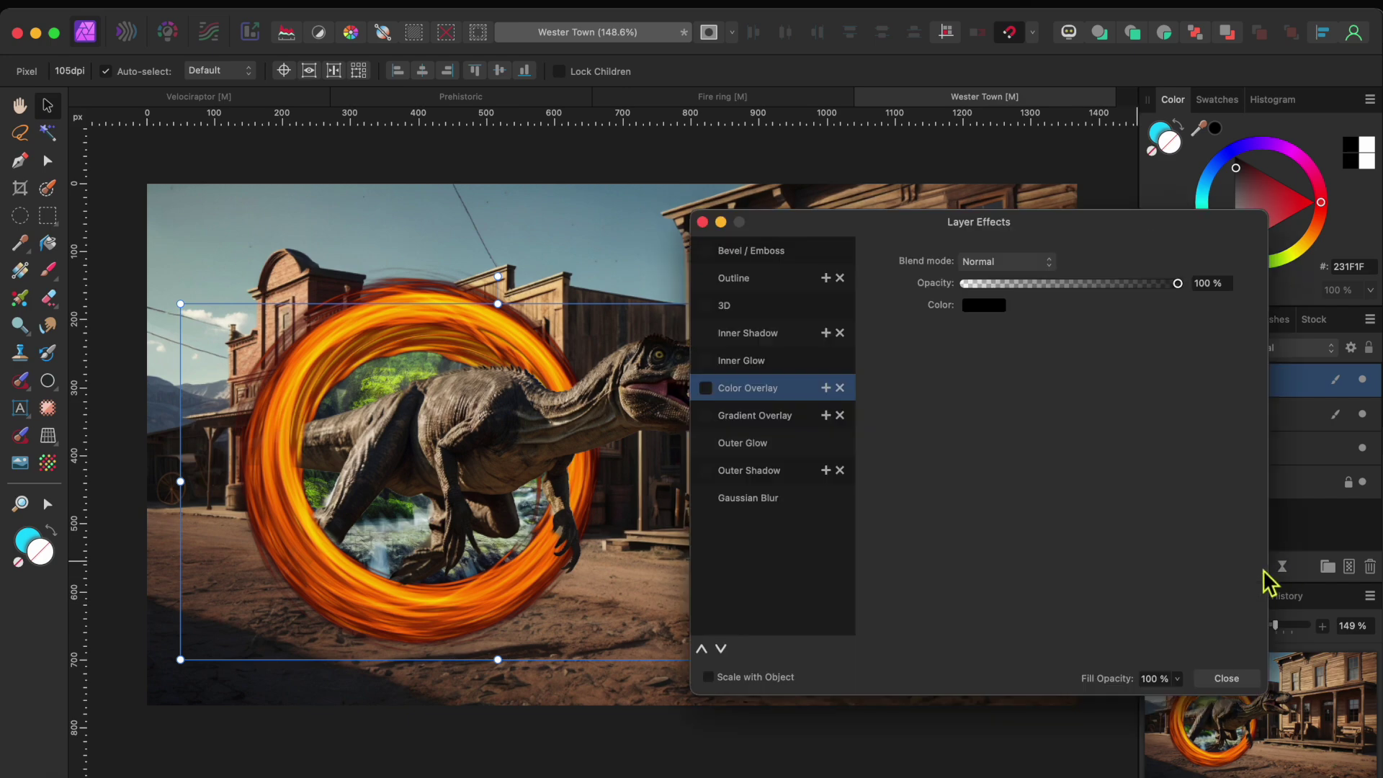
left_click(706, 389)
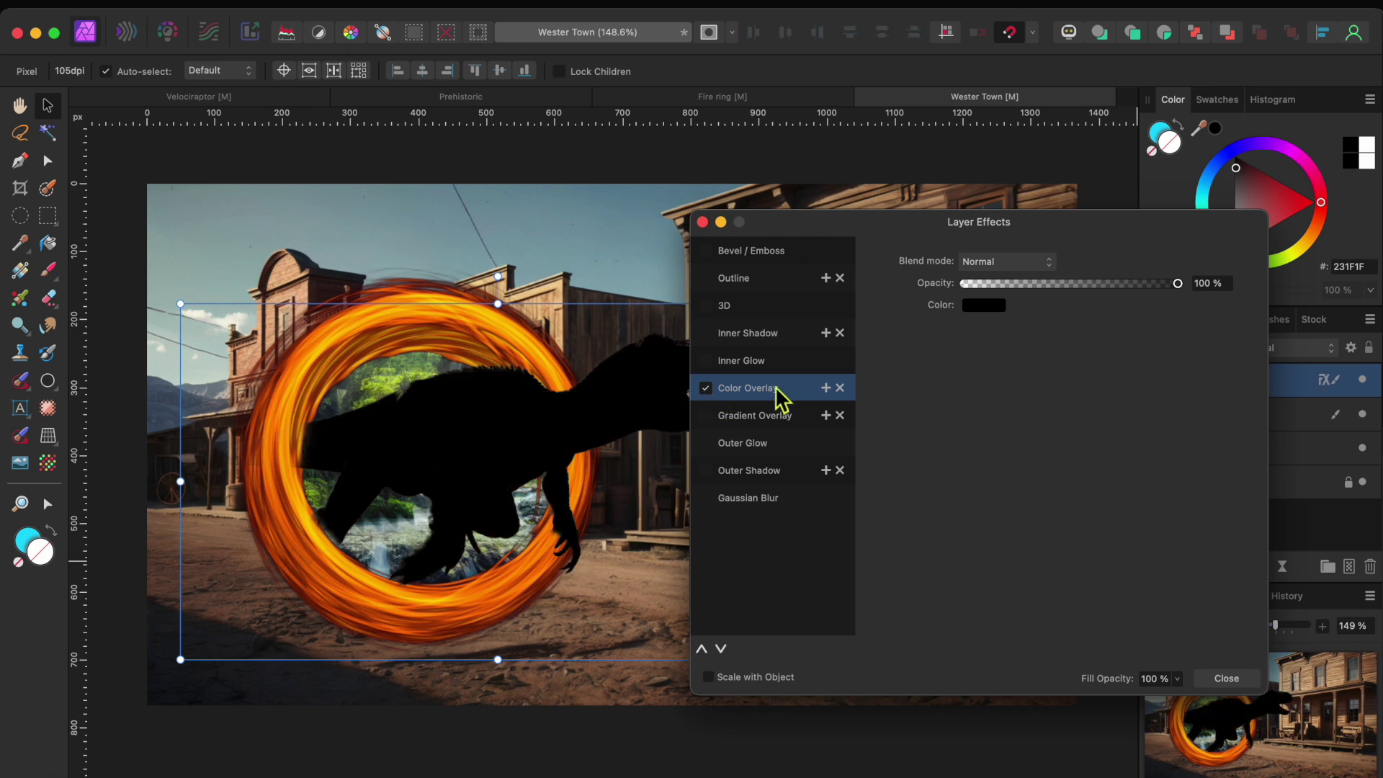
left_click(704, 223)
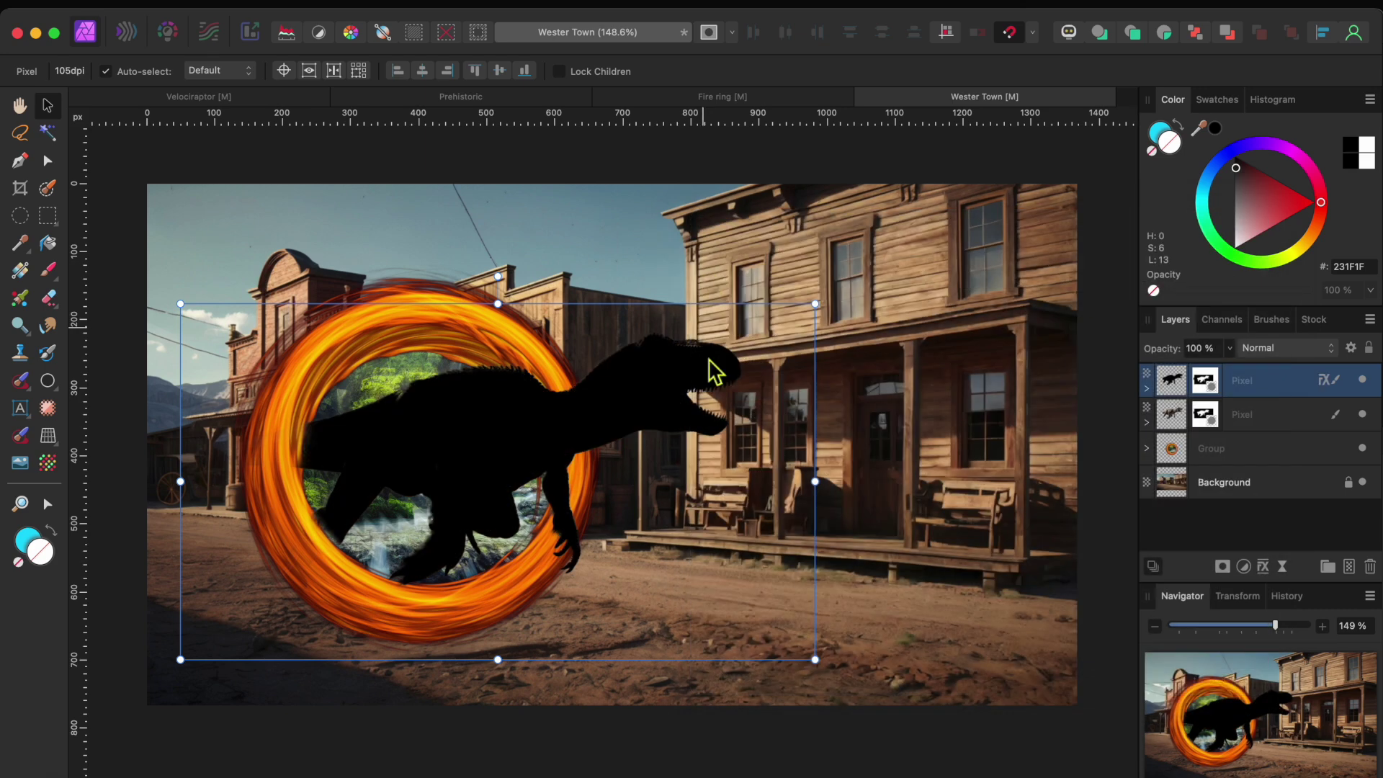
Rasterize the black silhouette layer with Preserve layer FX turned off
right_click(1261, 381)
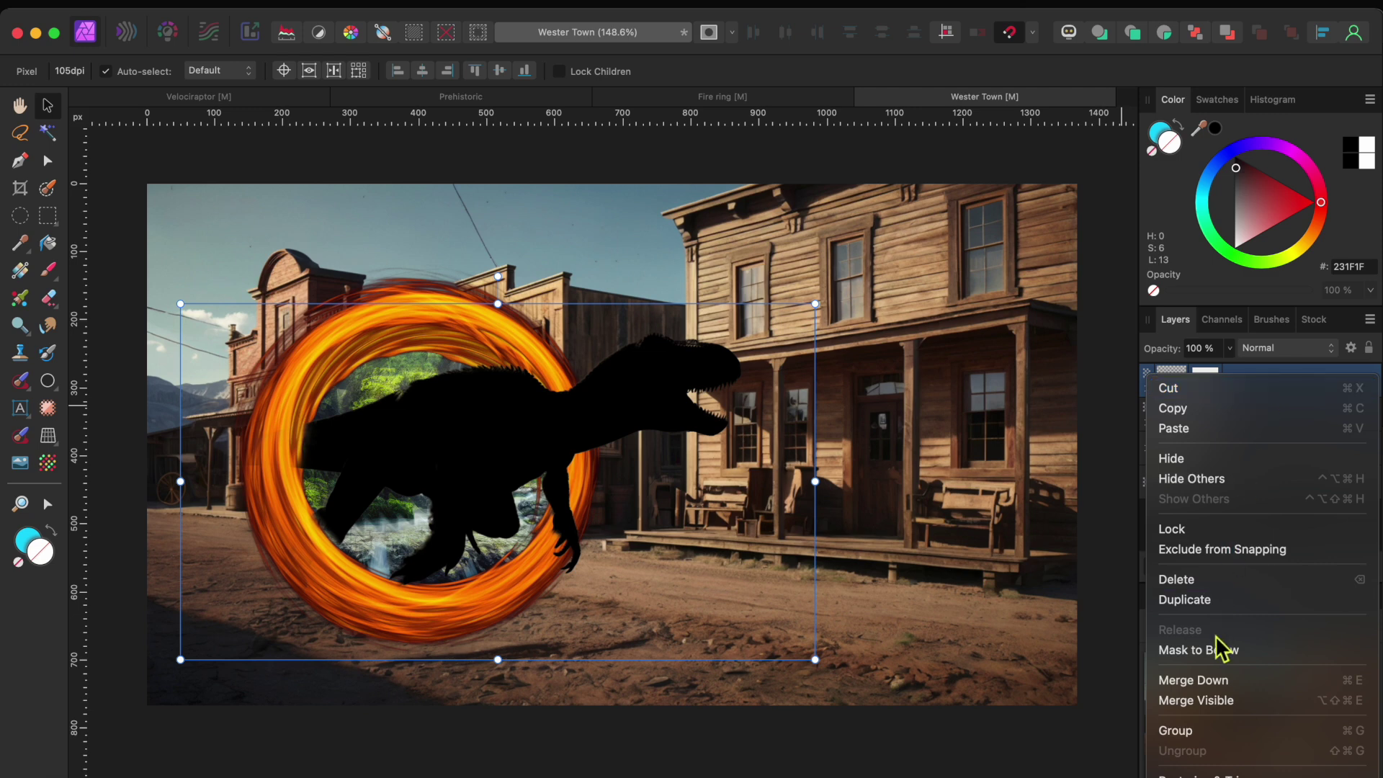
scroll(1221, 648, "down", 5)
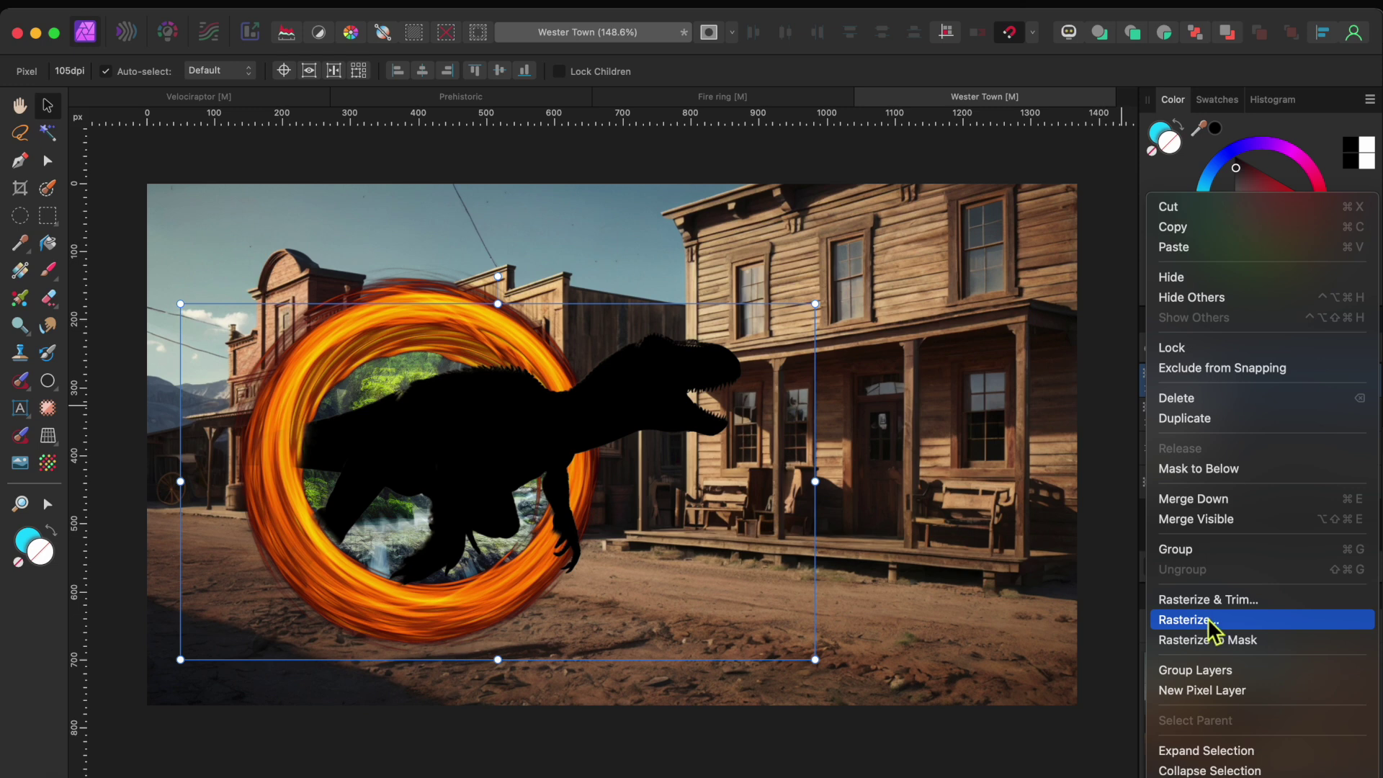
left_click(1210, 621)
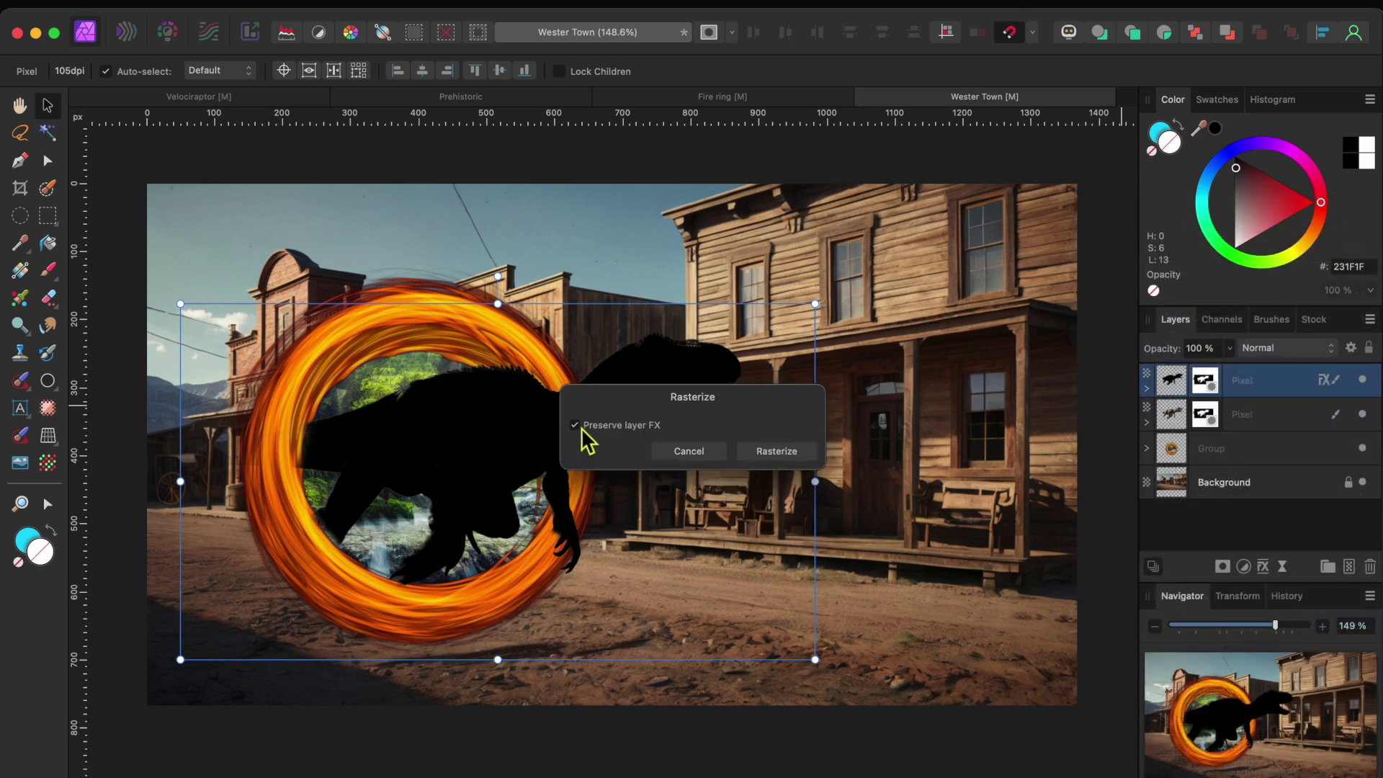
left_click(582, 431)
left_click(776, 452)
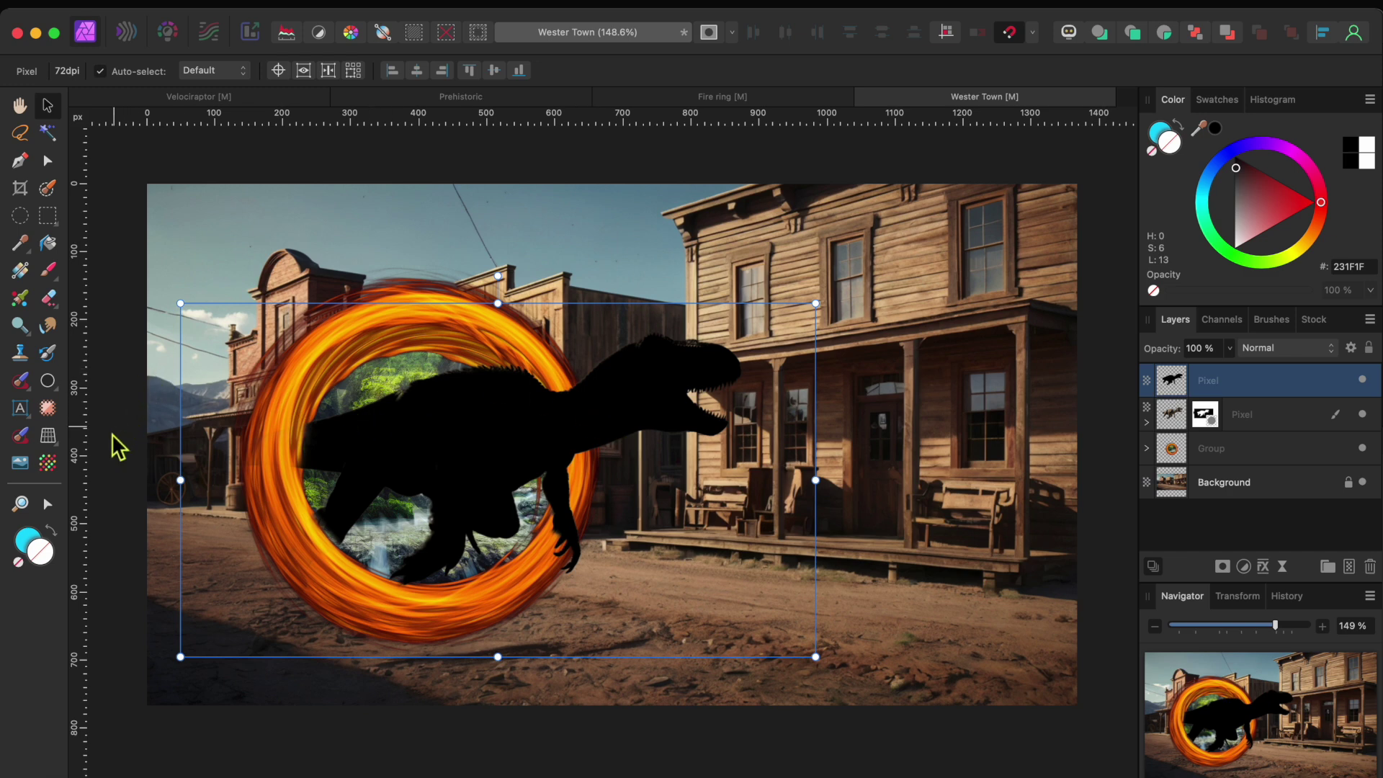
With the Perspective tool, distort the black silhouette so it lies flat along the dirt street, stretching from the ring toward the porch
left_click(48, 436)
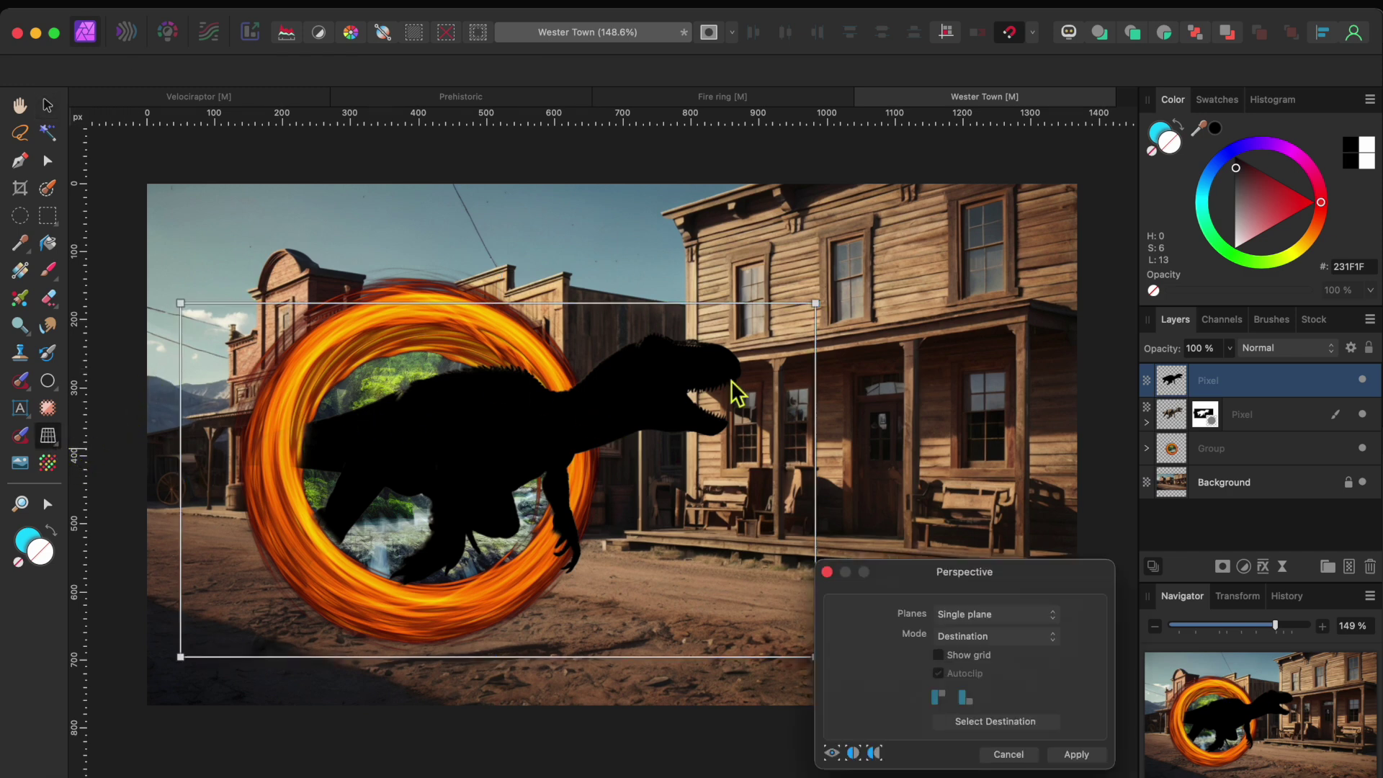
left_click_drag(928, 574, 1179, 569)
left_click_drag(816, 304, 887, 545)
left_click_drag(180, 304, 376, 491)
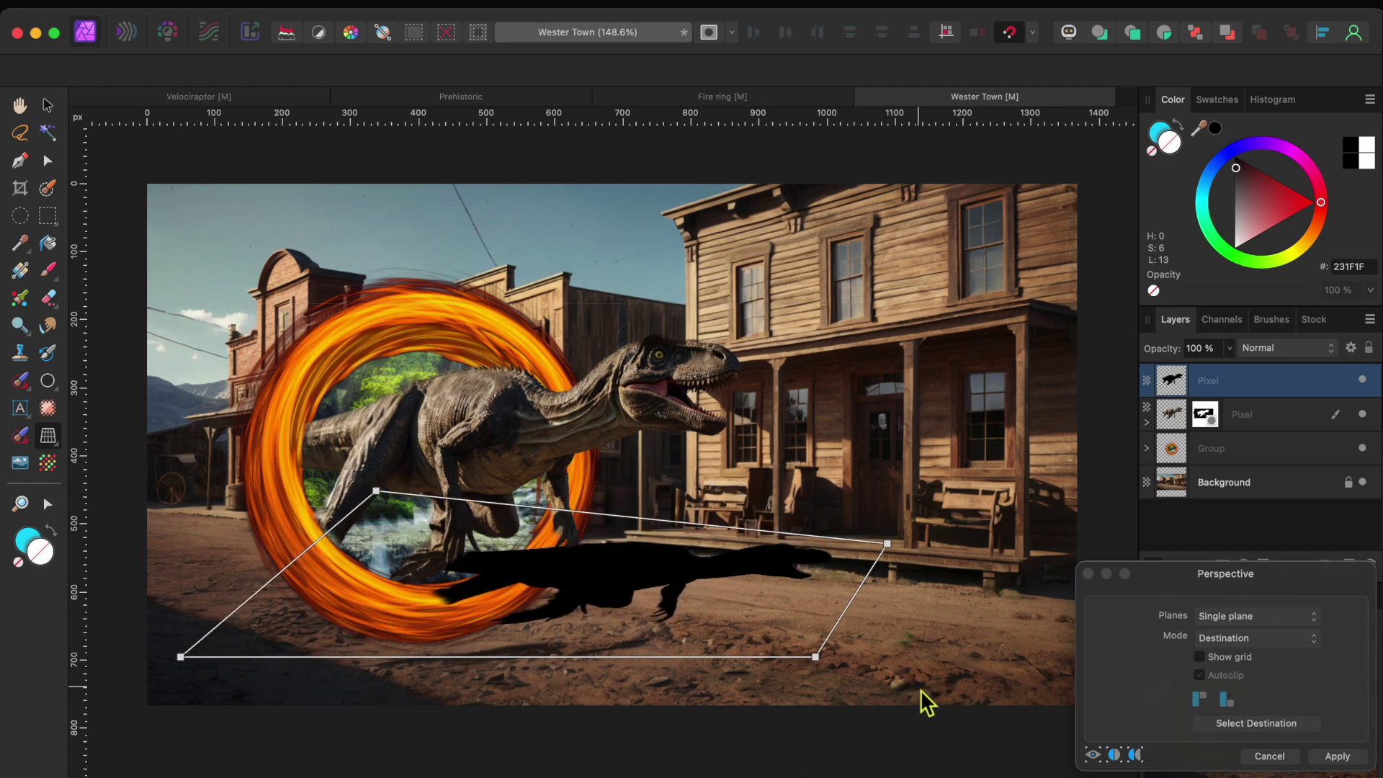
left_click_drag(815, 658, 887, 717)
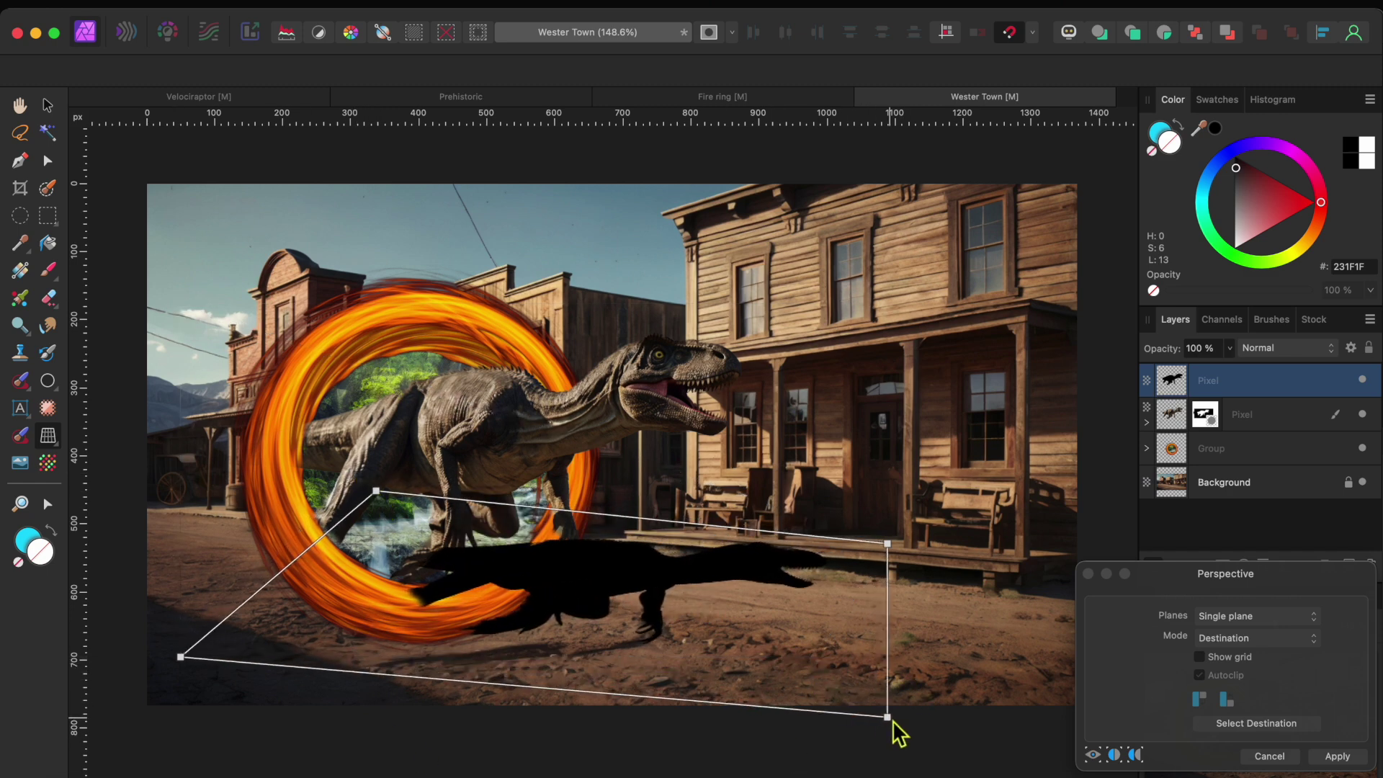
left_click_drag(182, 658, 280, 706)
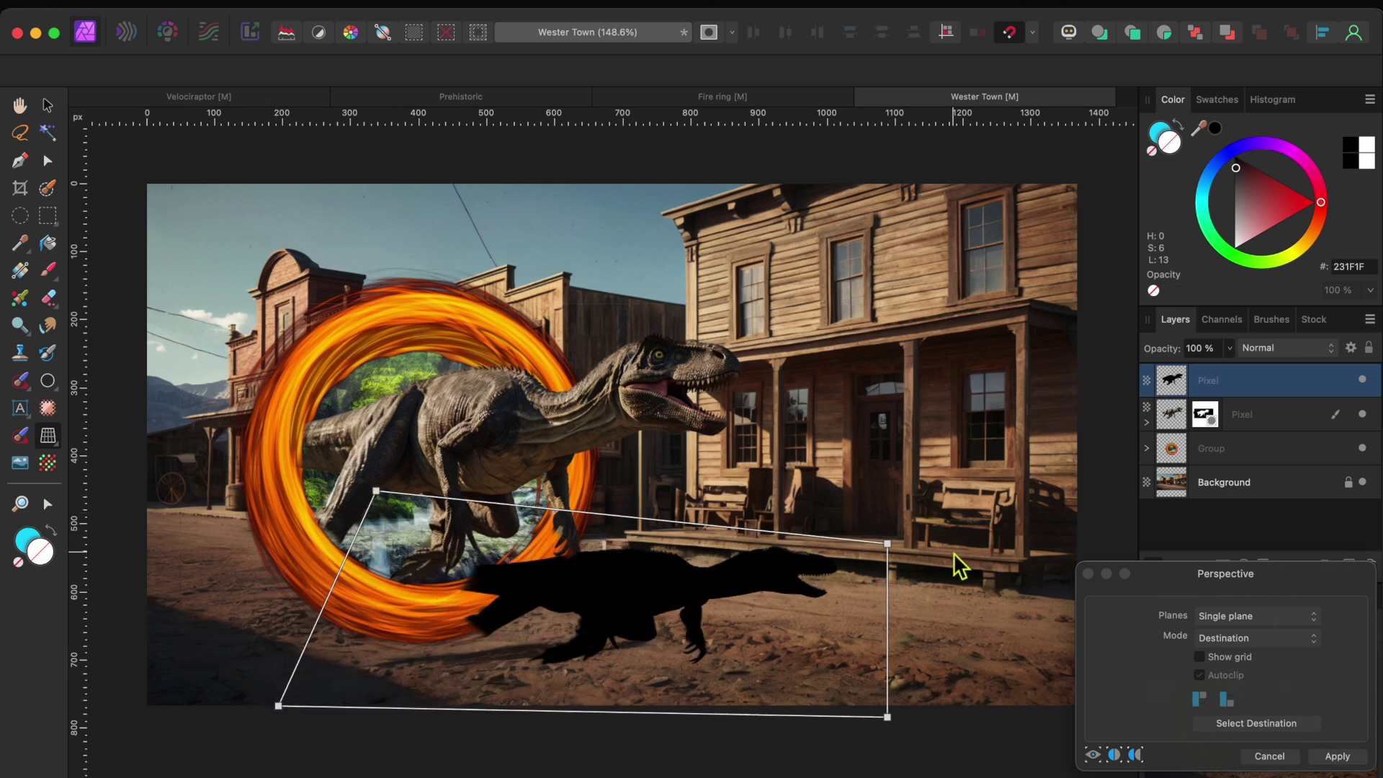
left_click_drag(896, 546, 944, 572)
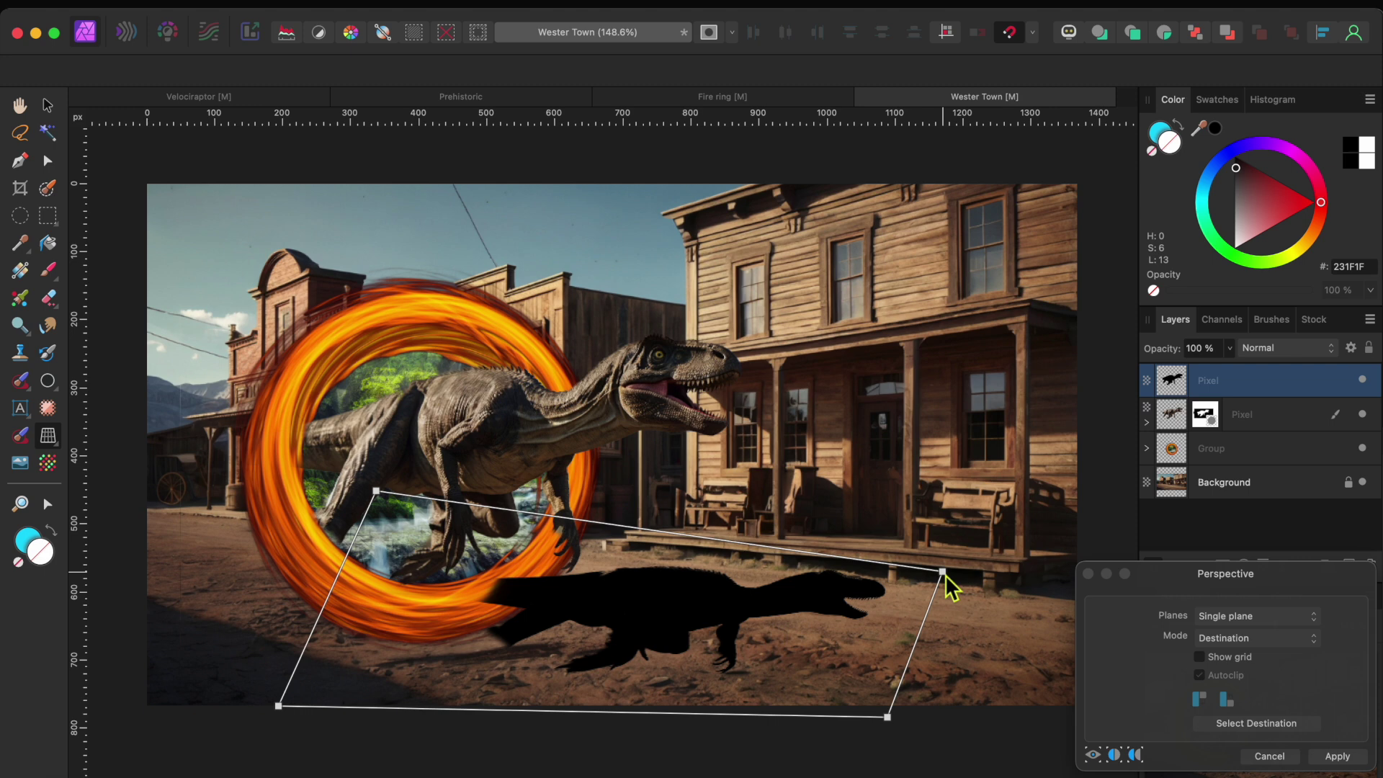
left_click_drag(381, 497, 410, 535)
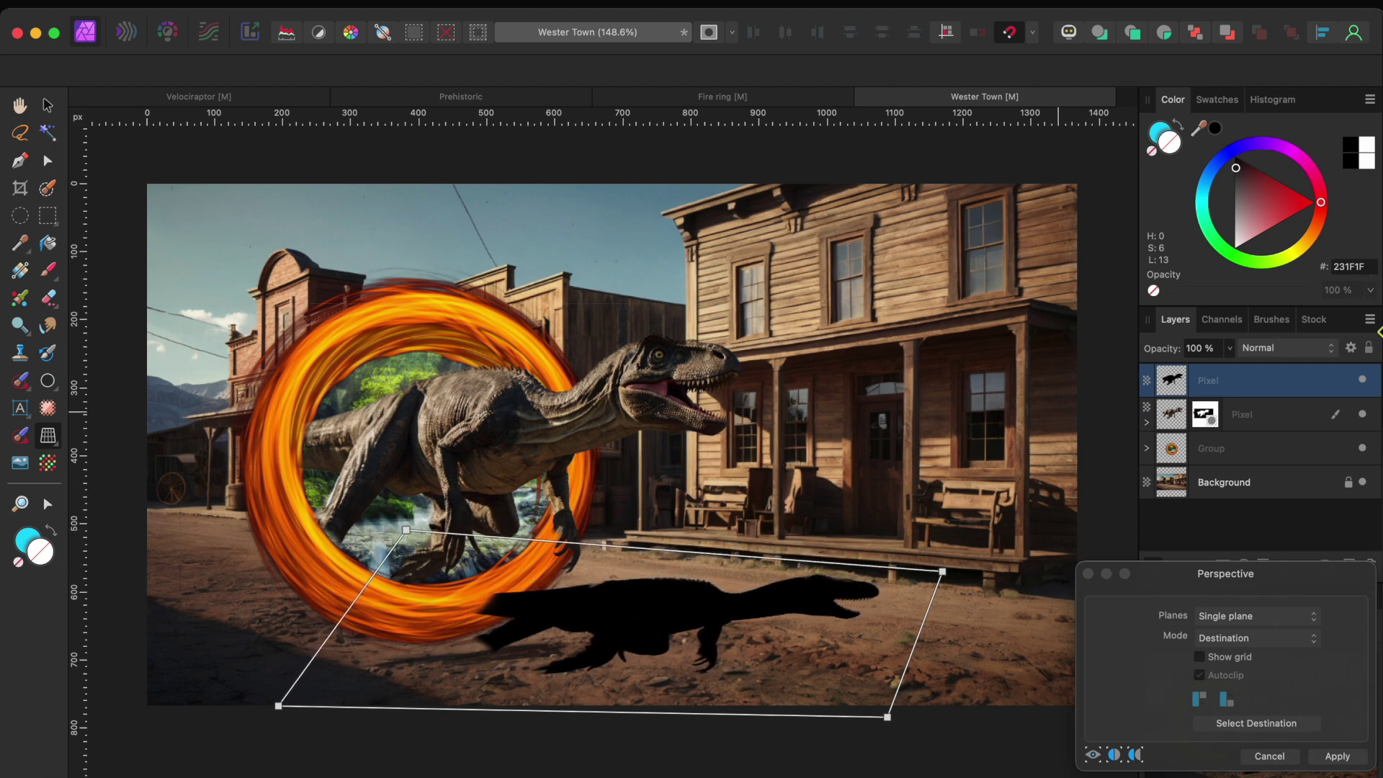
Move the silhouette layer beneath the ring group, pull its near tail-side corner slightly outward and apply the perspective
left_click_drag(1273, 377, 1238, 470)
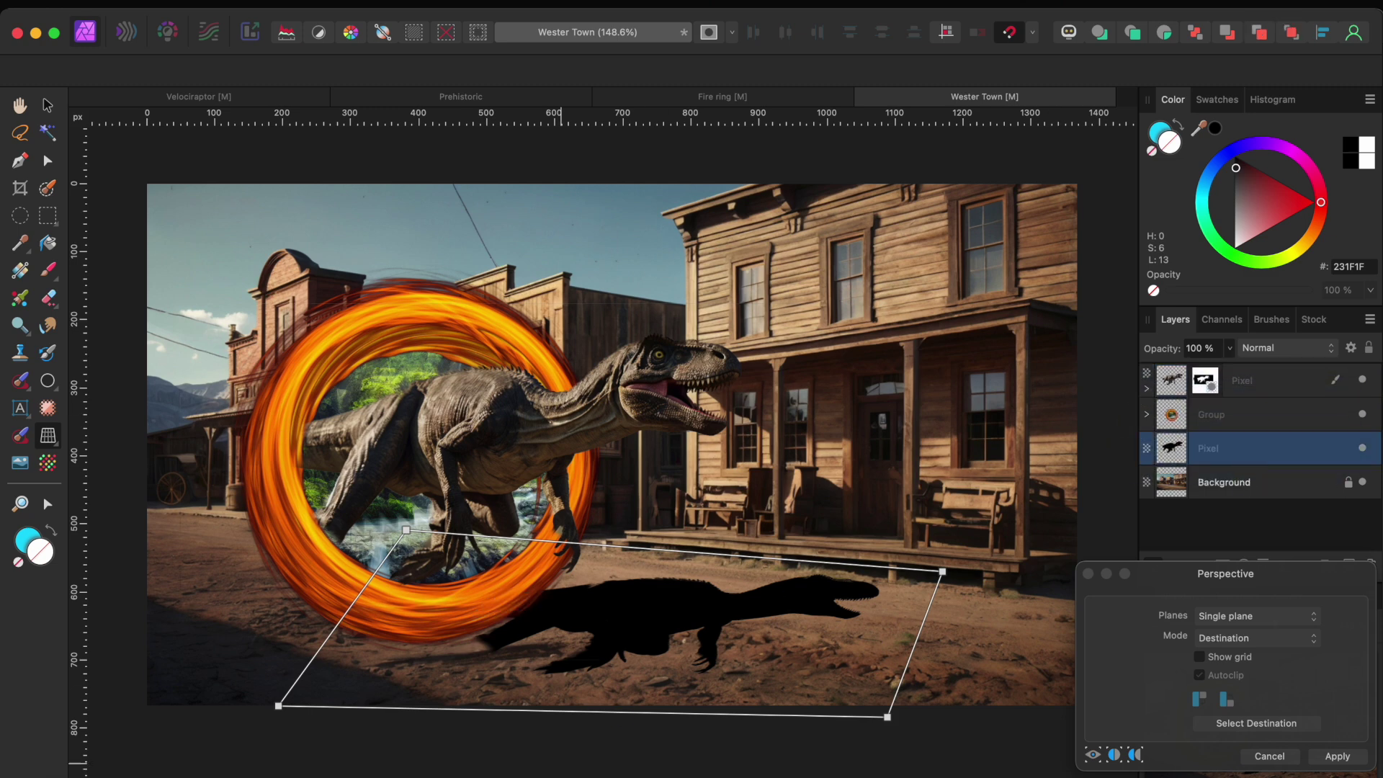
left_click_drag(281, 709, 236, 701)
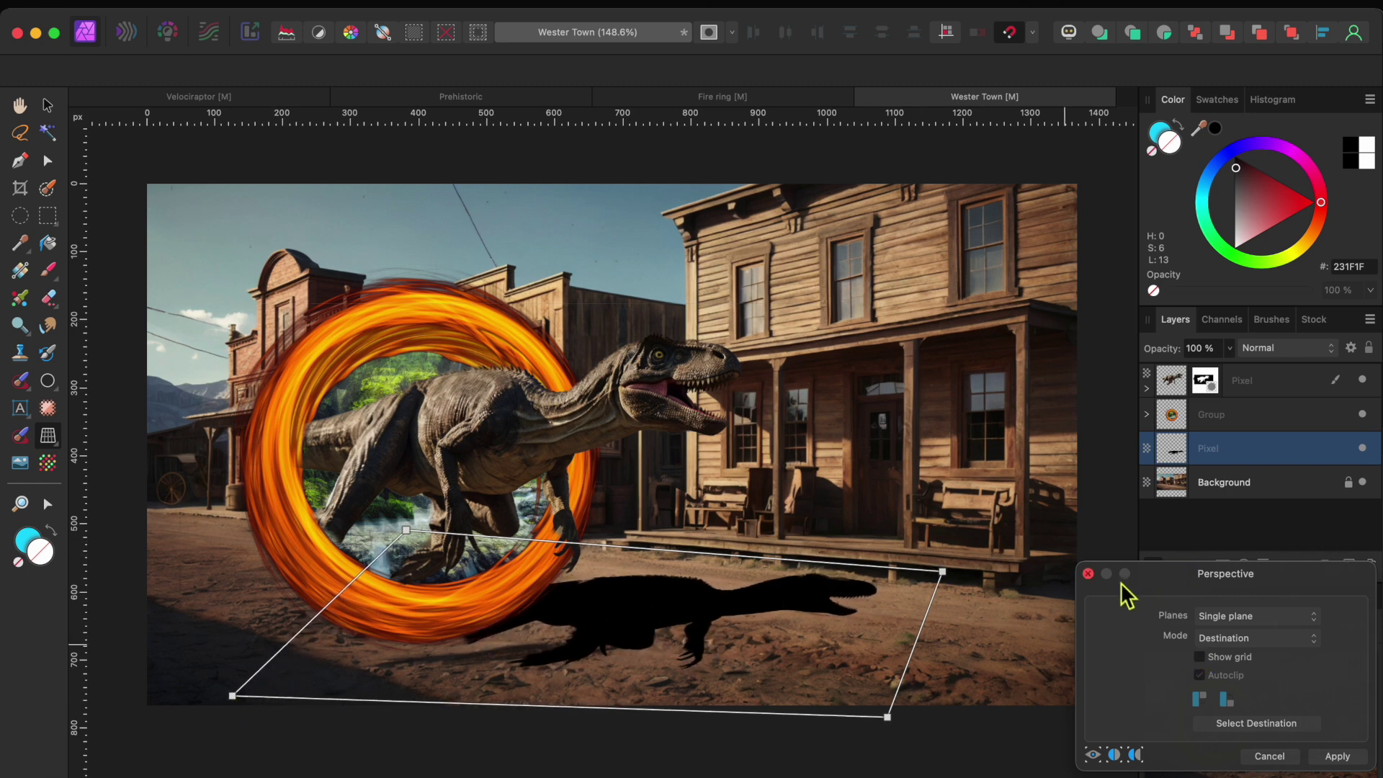
left_click(1346, 756)
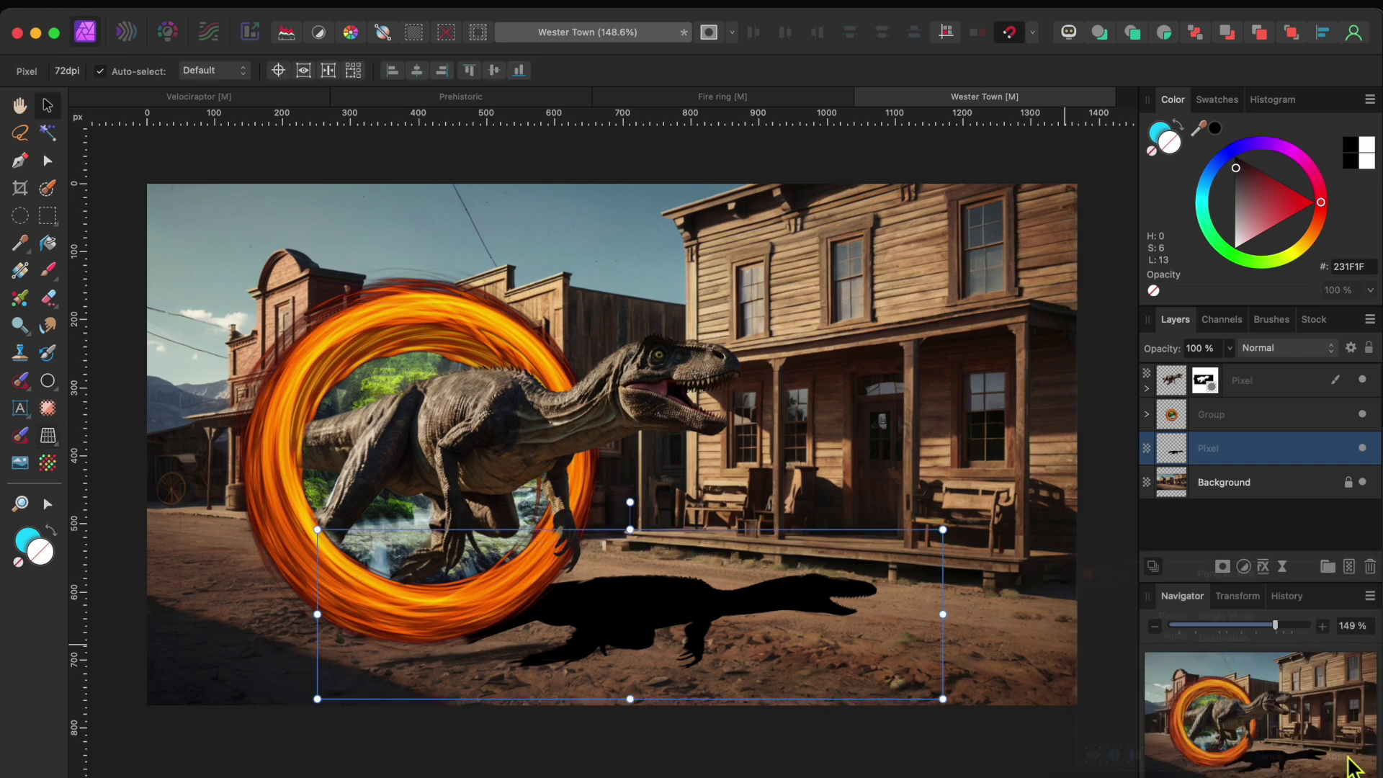
Add a live Gaussian Blur with a radius of about 15.7 px to the ground shadow layer
left_click(1283, 567)
left_click(1275, 581)
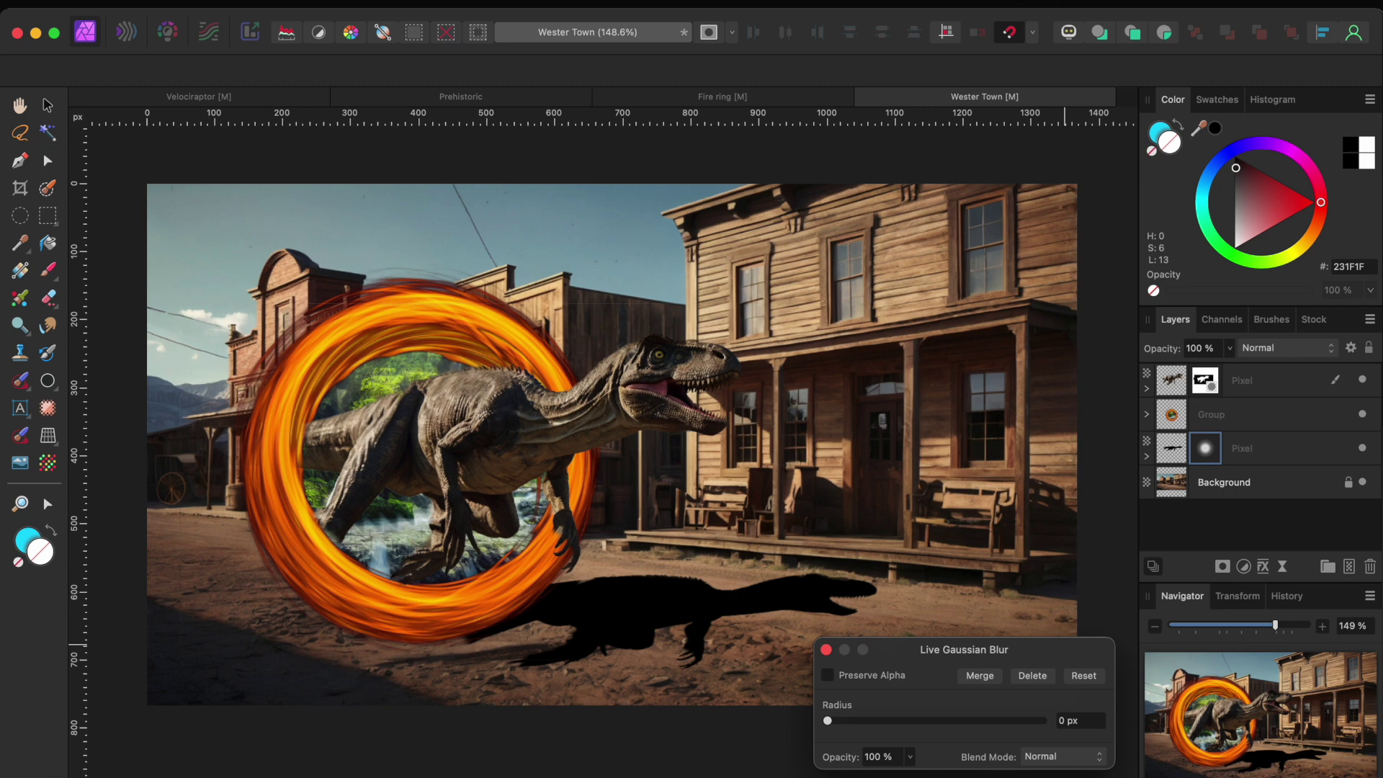
left_click_drag(828, 721, 938, 753)
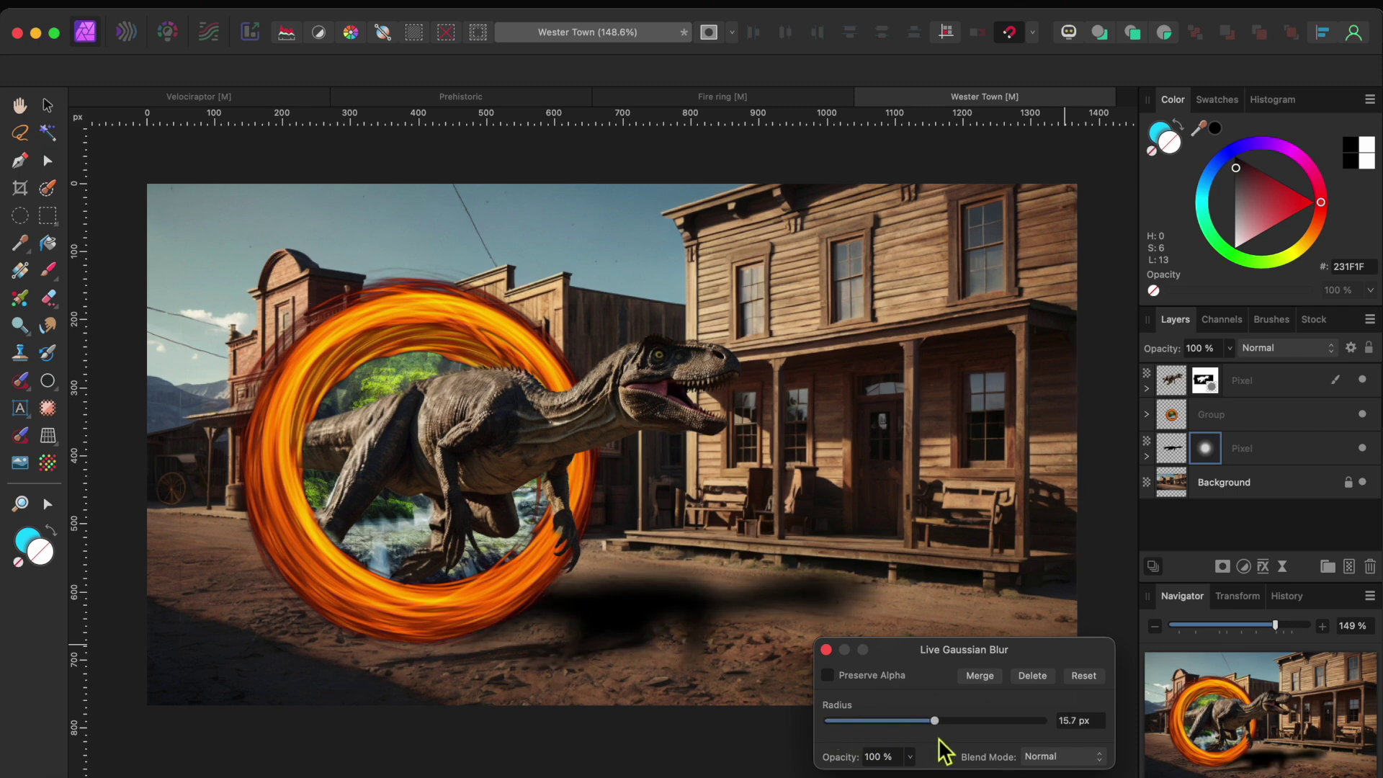
left_click_drag(943, 739, 946, 737)
left_click(826, 650)
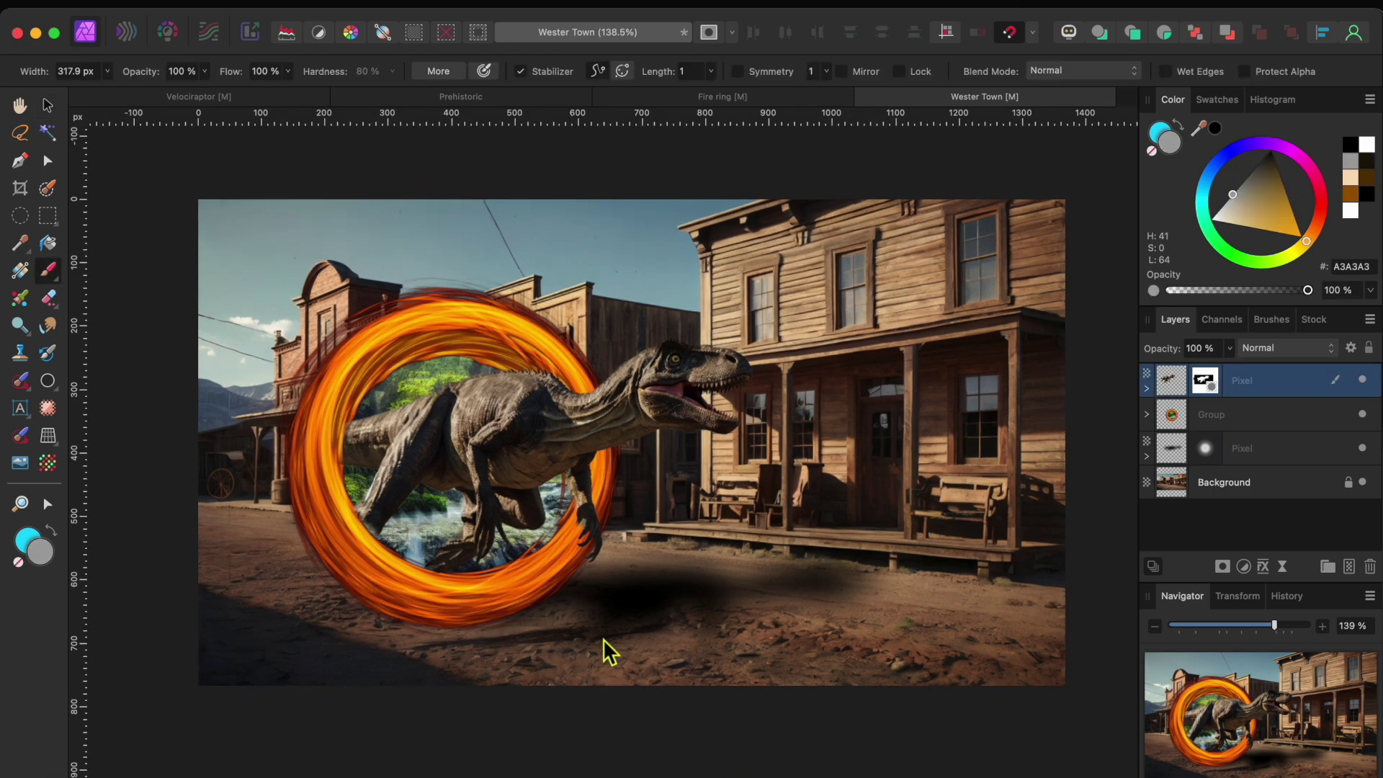
Choose the Smoke 1 Brush from the Dreamphography brush set
left_click(1272, 321)
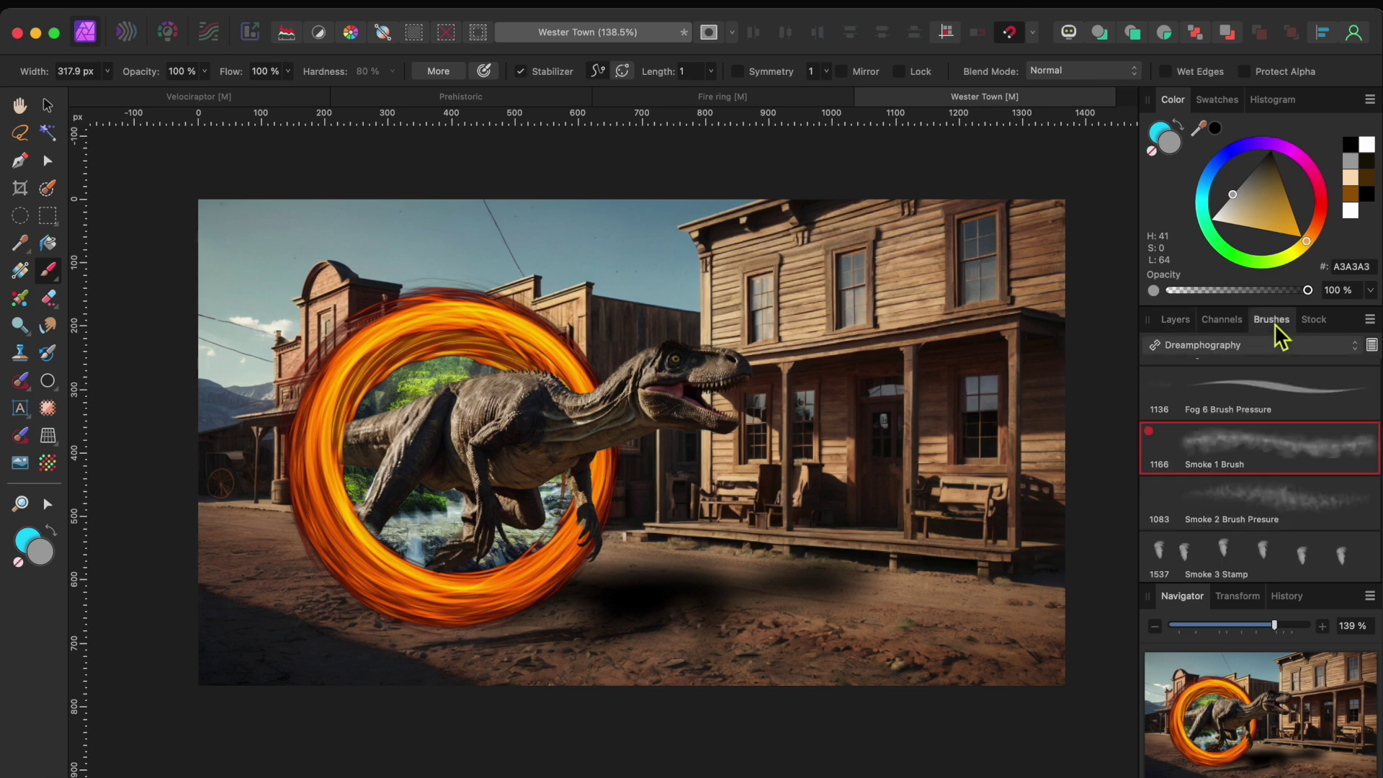
left_click(1210, 353)
left_click(1215, 349)
left_click(1176, 320)
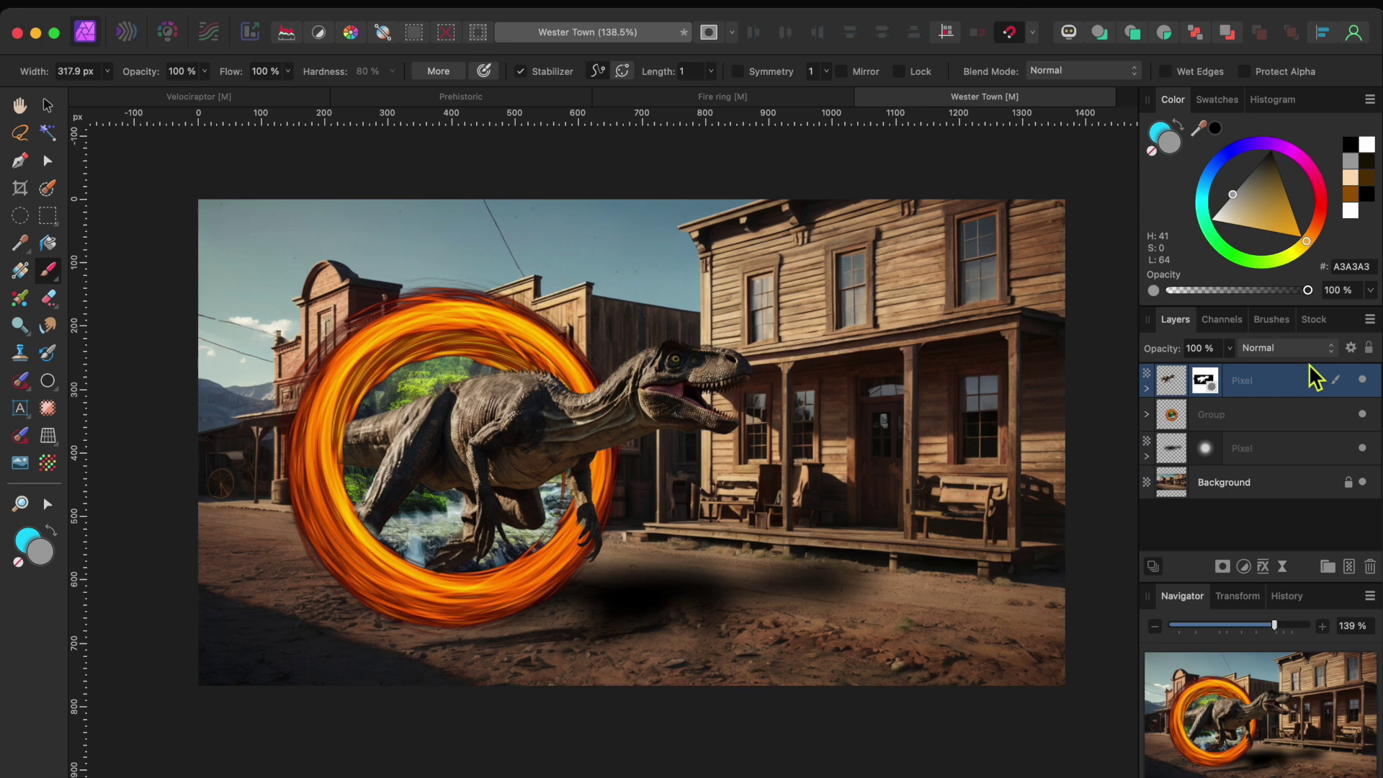
Add a pixel layer above the velociraptor and paint gray 929292 smoke with a smaller brush along the ground around the ring's base
left_click(1350, 567)
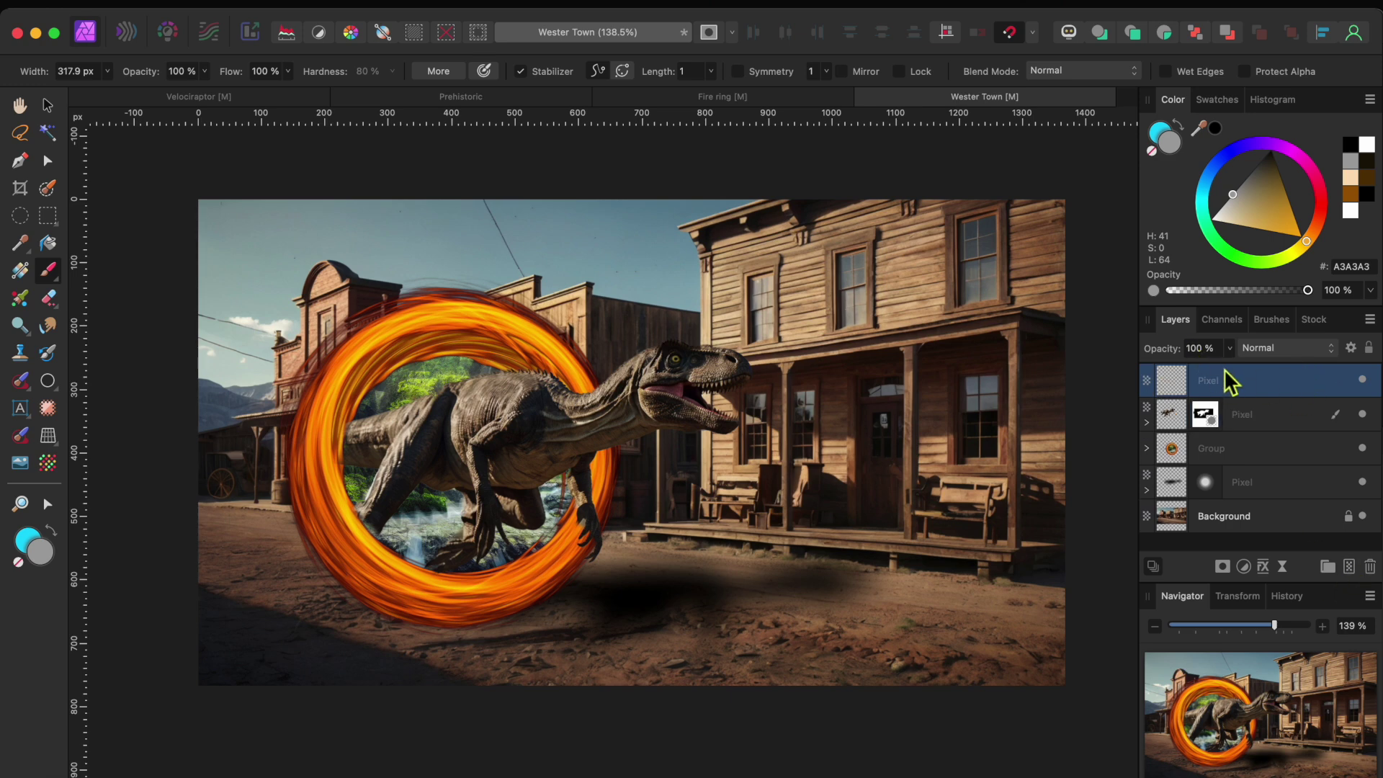
left_click(1236, 191)
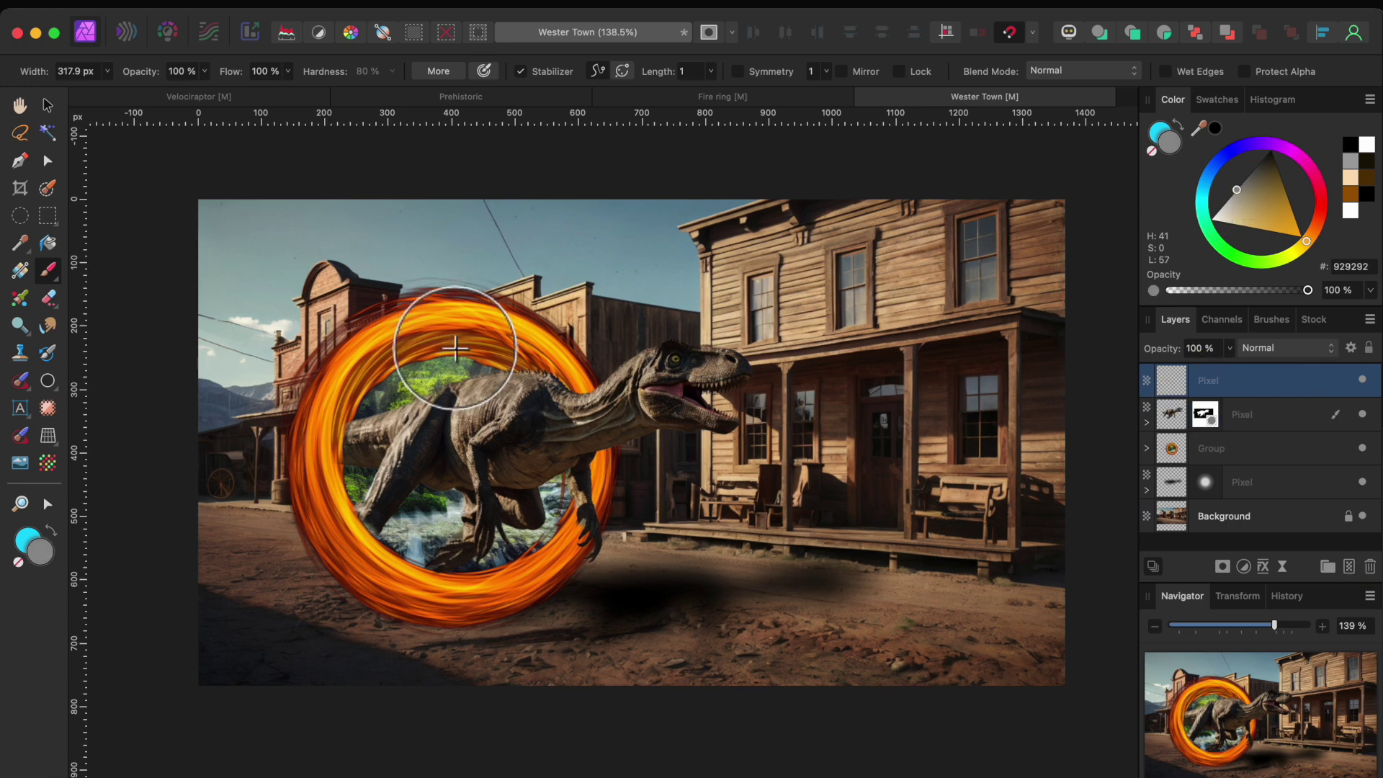
key("bracketleft")
mouse_move(268, 622)
left_mouse_down()
mouse_move(277, 589)
mouse_move(245, 563)
mouse_move(297, 607)
mouse_move(260, 645)
mouse_move(202, 633)
mouse_move(370, 643)
mouse_move(413, 634)
mouse_move(387, 628)
mouse_move(552, 621)
mouse_move(572, 606)
mouse_move(604, 620)
mouse_move(381, 658)
mouse_move(624, 628)
mouse_move(625, 605)
mouse_move(594, 601)
mouse_move(546, 630)
mouse_move(356, 660)
mouse_move(336, 594)
mouse_move(312, 636)
mouse_move(238, 581)
mouse_move(503, 605)
mouse_move(458, 556)
mouse_move(379, 576)
mouse_move(473, 582)
mouse_move(478, 687)
mouse_move(644, 648)
left_mouse_up()
key("v")
Select the Background layer's sky with the Selection Brush, invert the selection and add a mask that hides the sky
left_click(1204, 520)
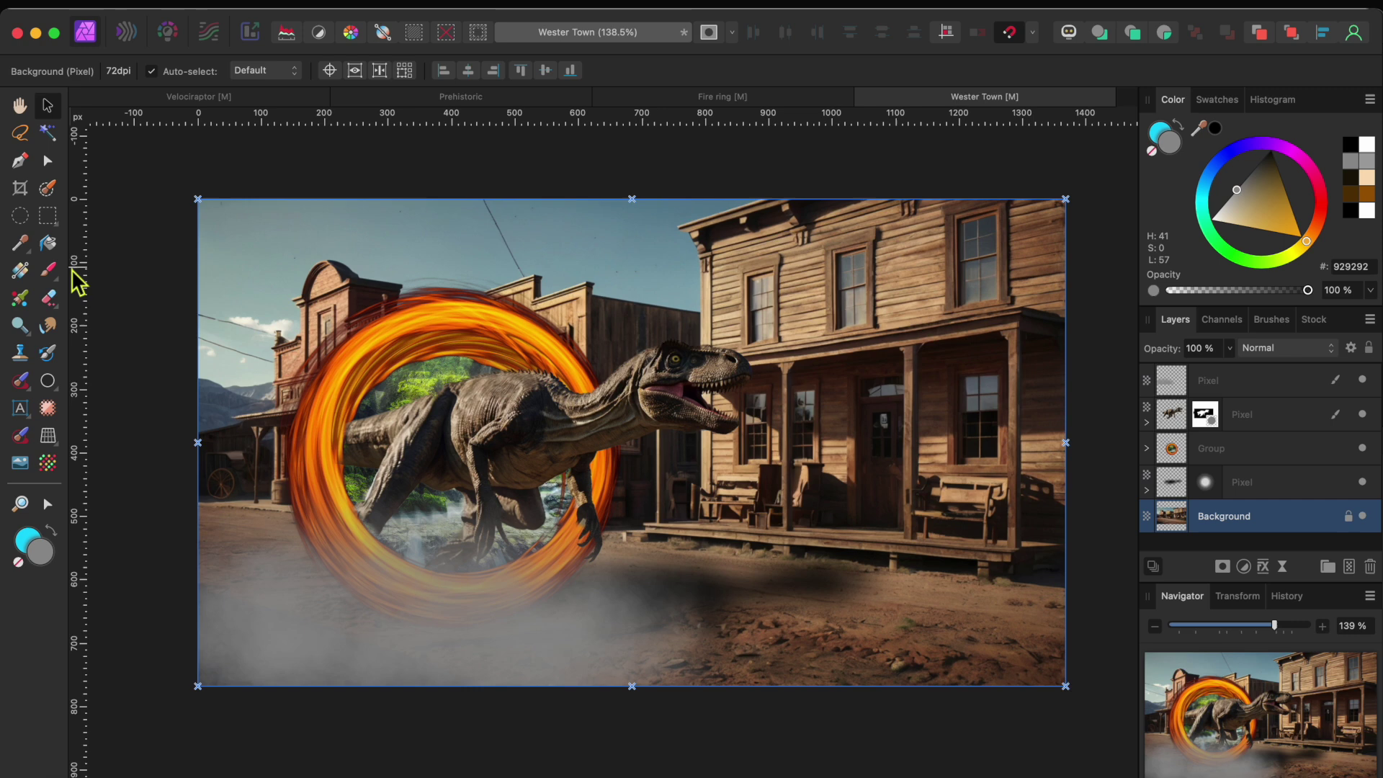
left_click(47, 188)
mouse_move(281, 239)
left_mouse_down()
mouse_move(245, 274)
mouse_move(239, 354)
mouse_move(241, 220)
mouse_move(292, 208)
mouse_move(379, 240)
left_mouse_up()
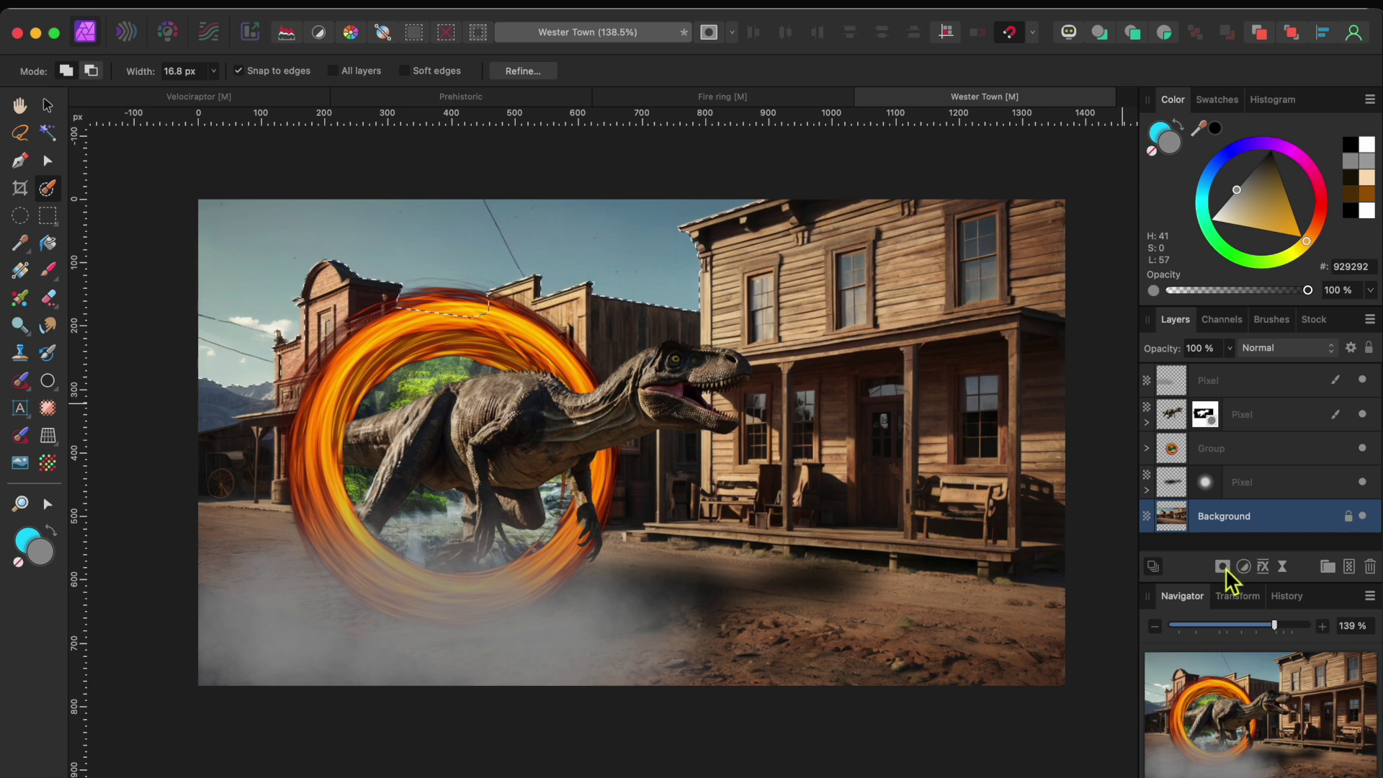
left_click(457, 3)
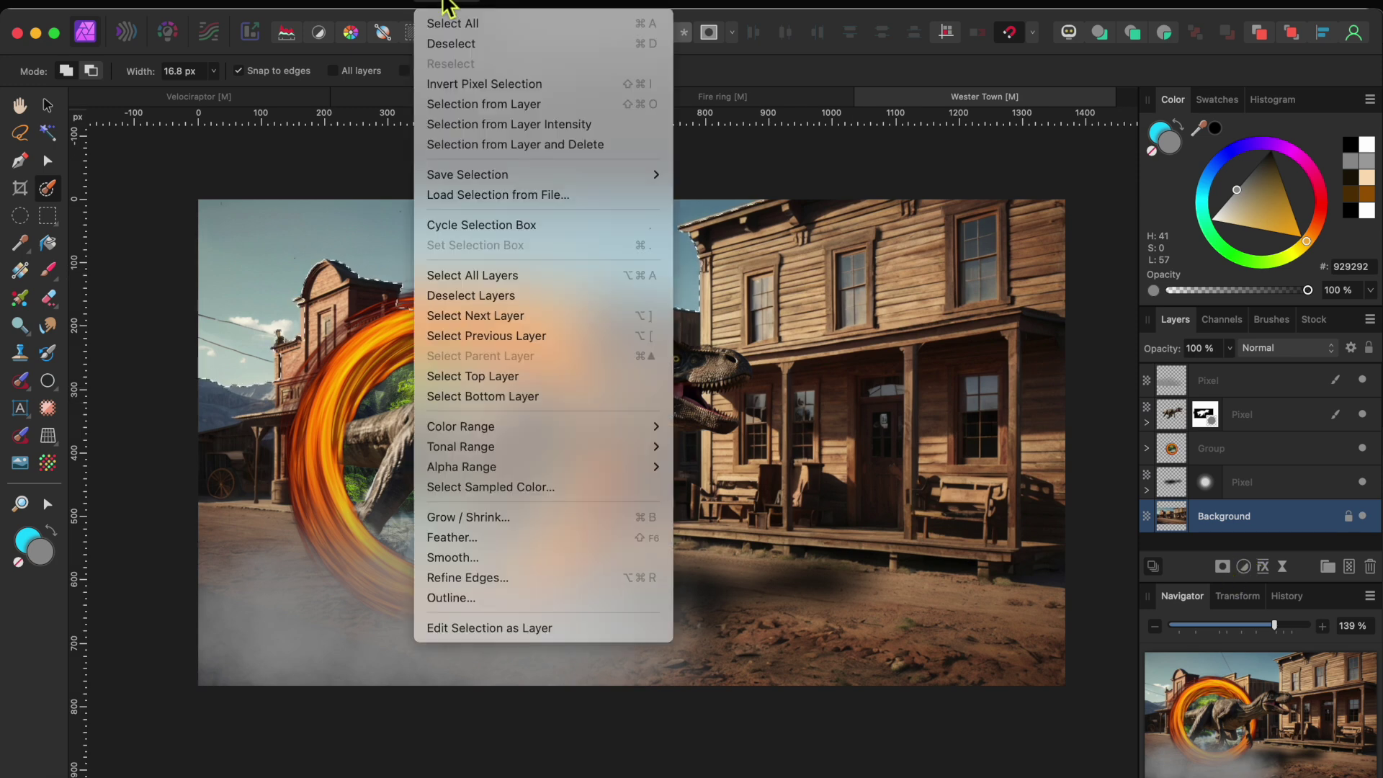
left_click(476, 85)
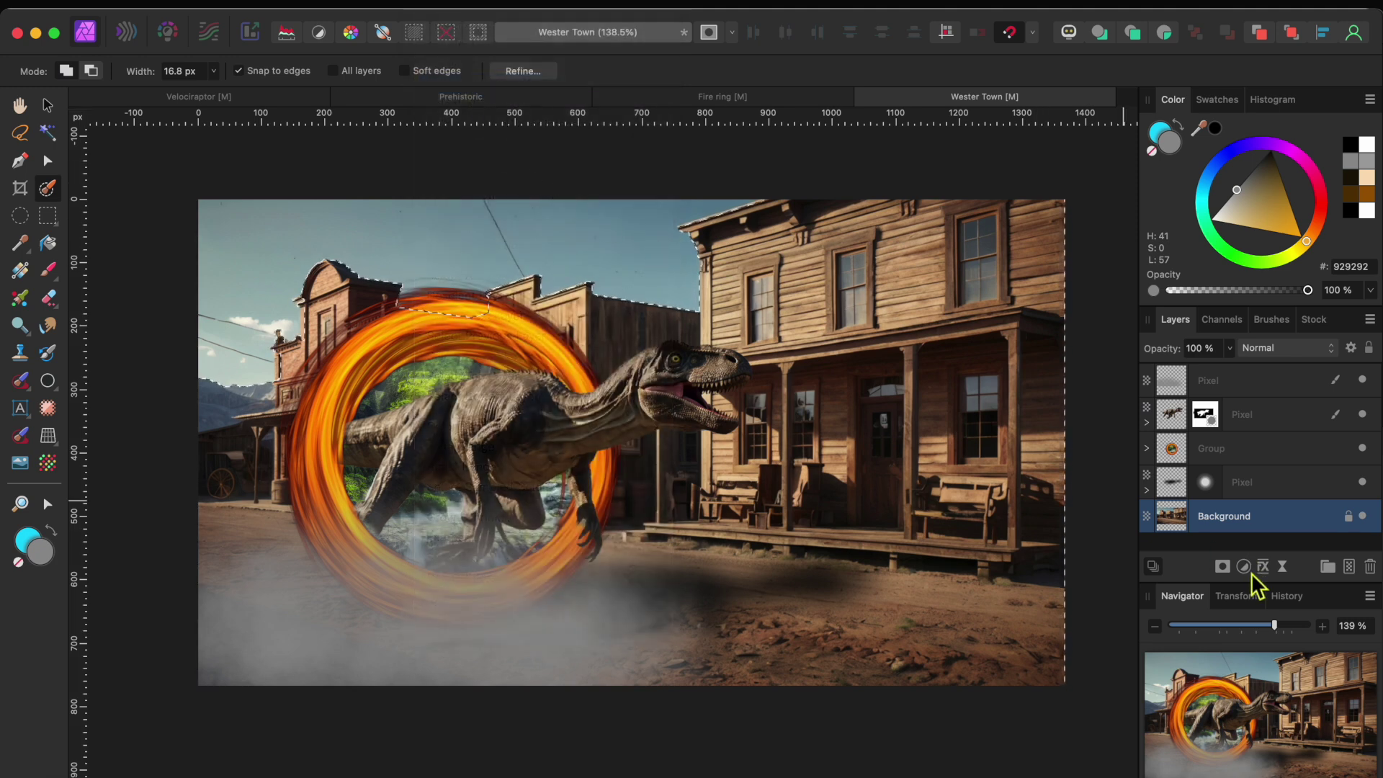
left_click(1223, 567)
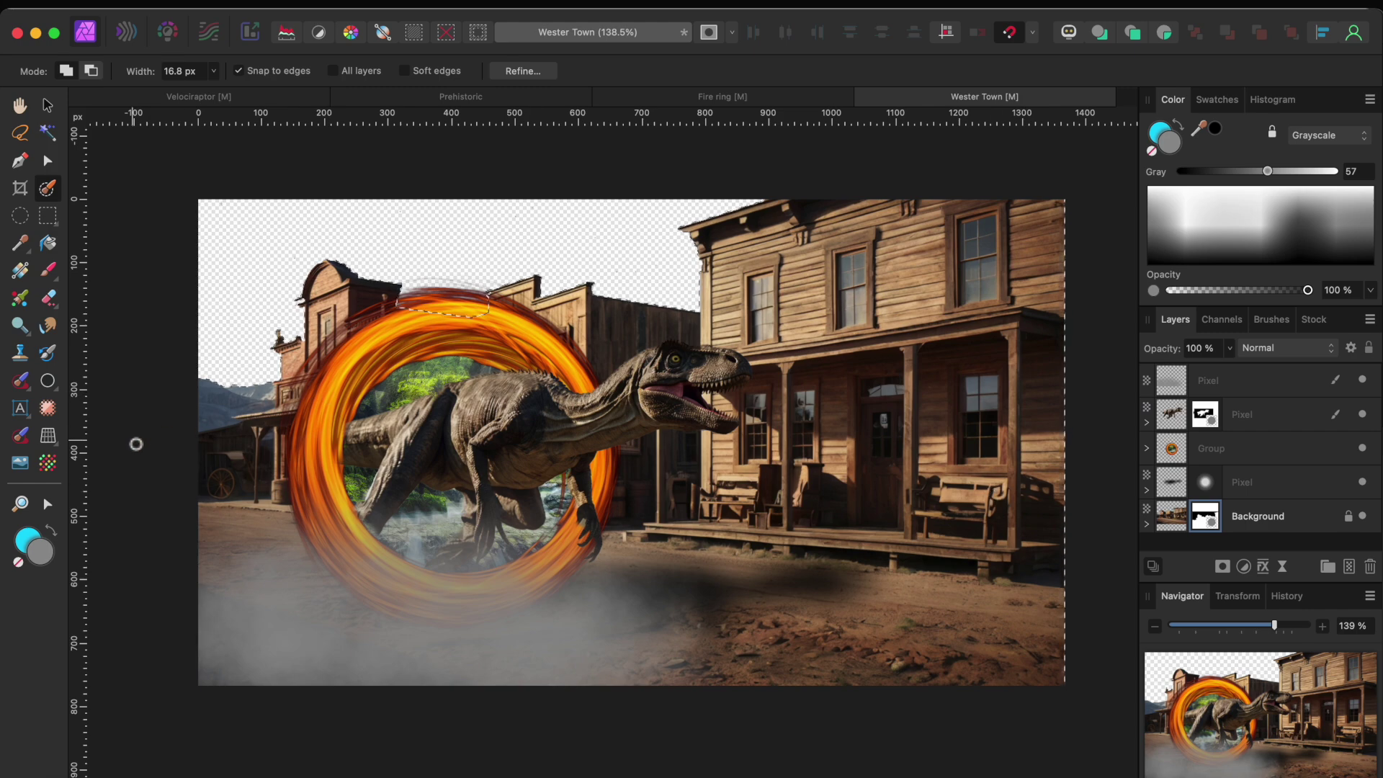
Place pexels-freestockpro-1227513.jpg from the canvas's upper-left corner across the buildings and move its layer beneath the Background as the new sky
left_click(29, 463)
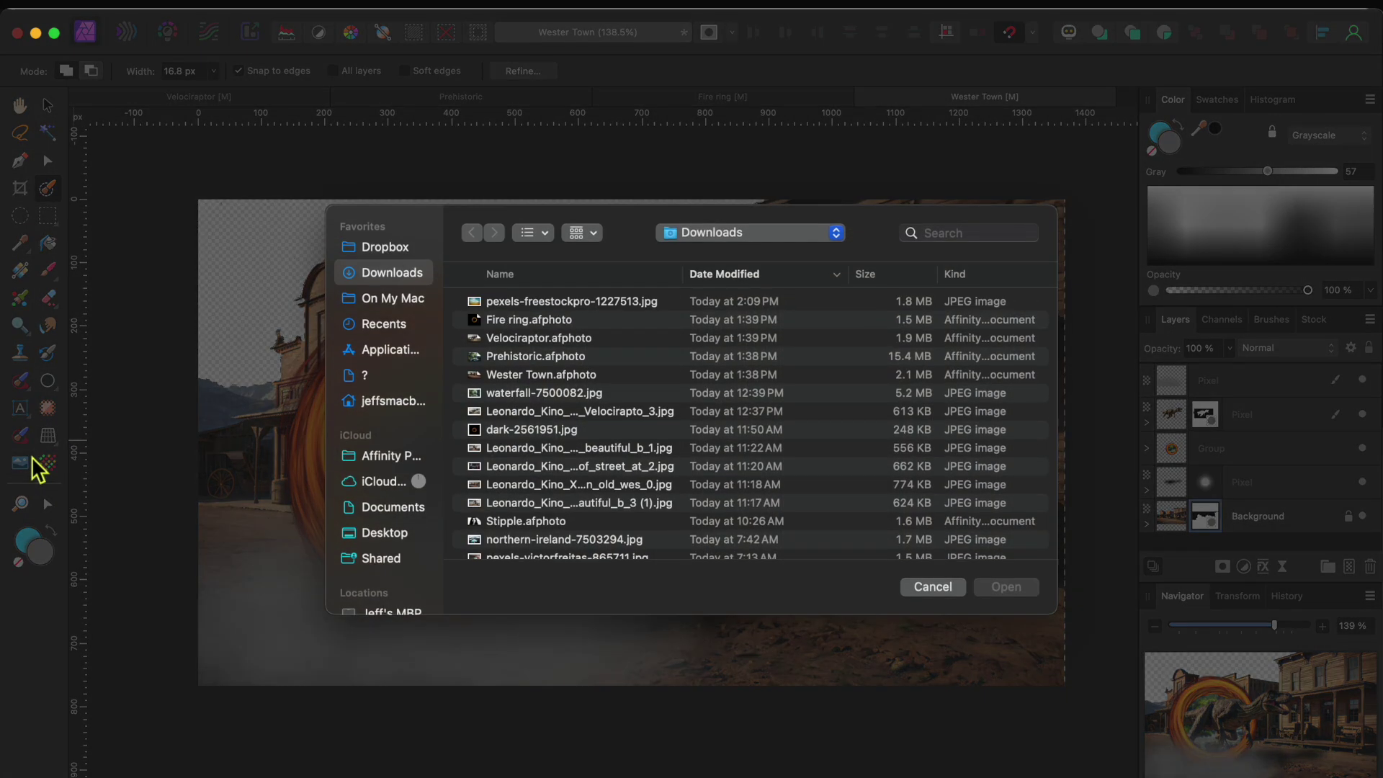
left_click(533, 307)
left_click(1006, 587)
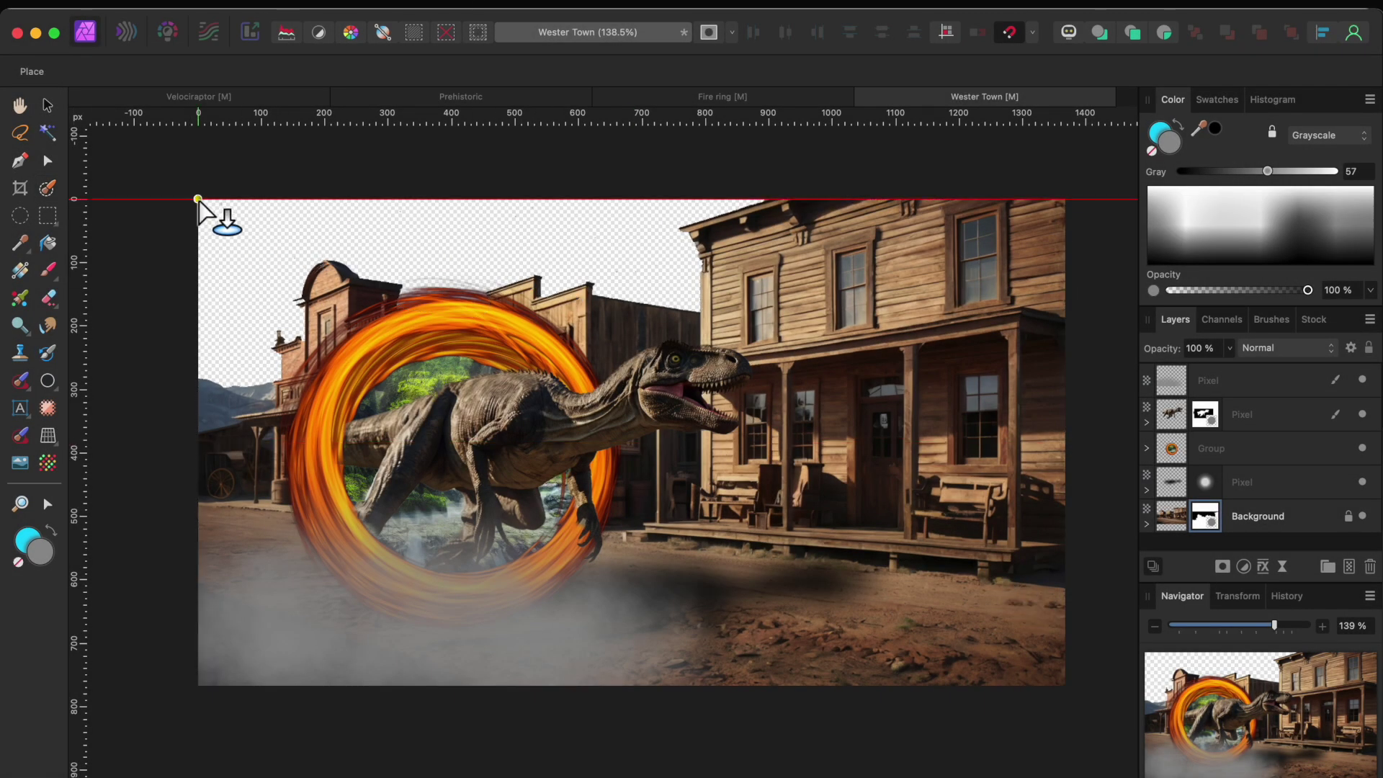
left_click_drag(197, 200, 992, 637)
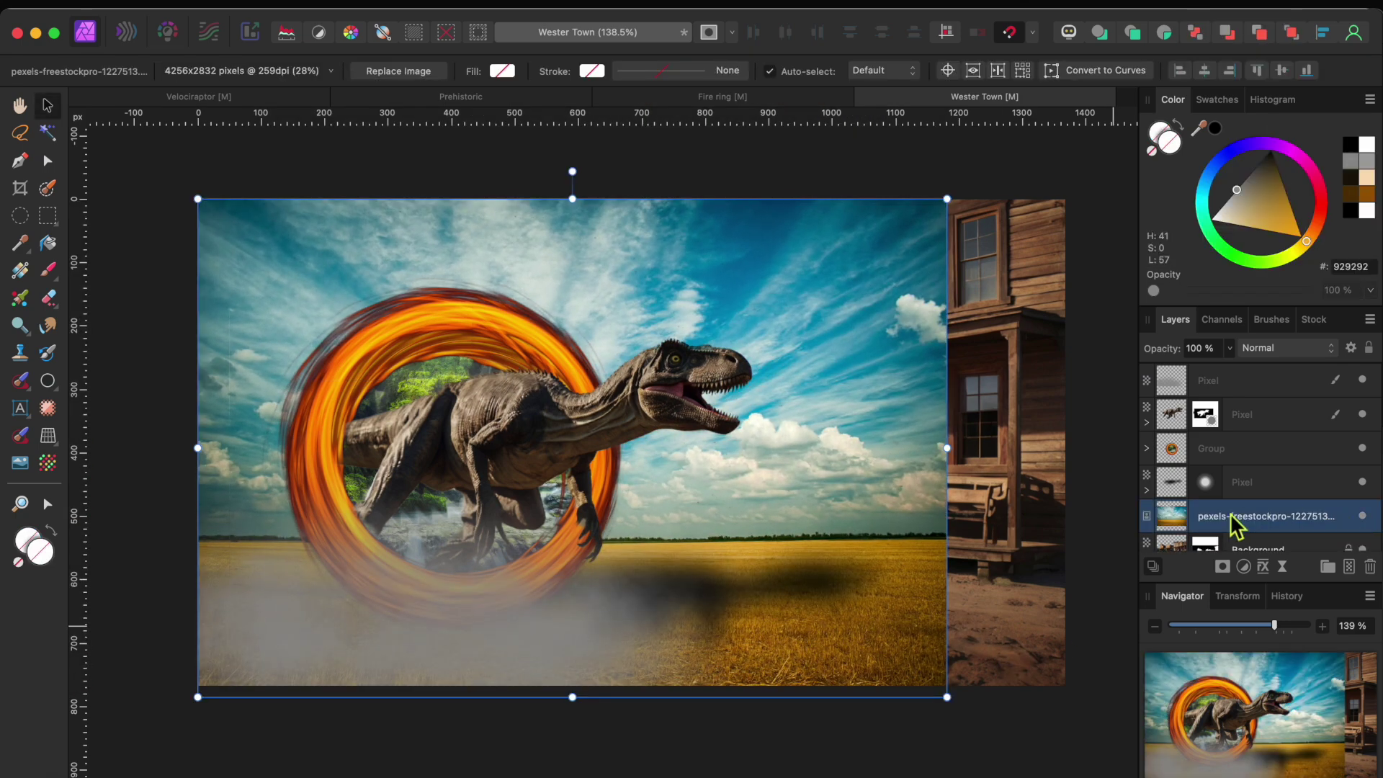
scroll(1233, 523, "down", 1)
left_click_drag(1259, 525, 1180, 564)
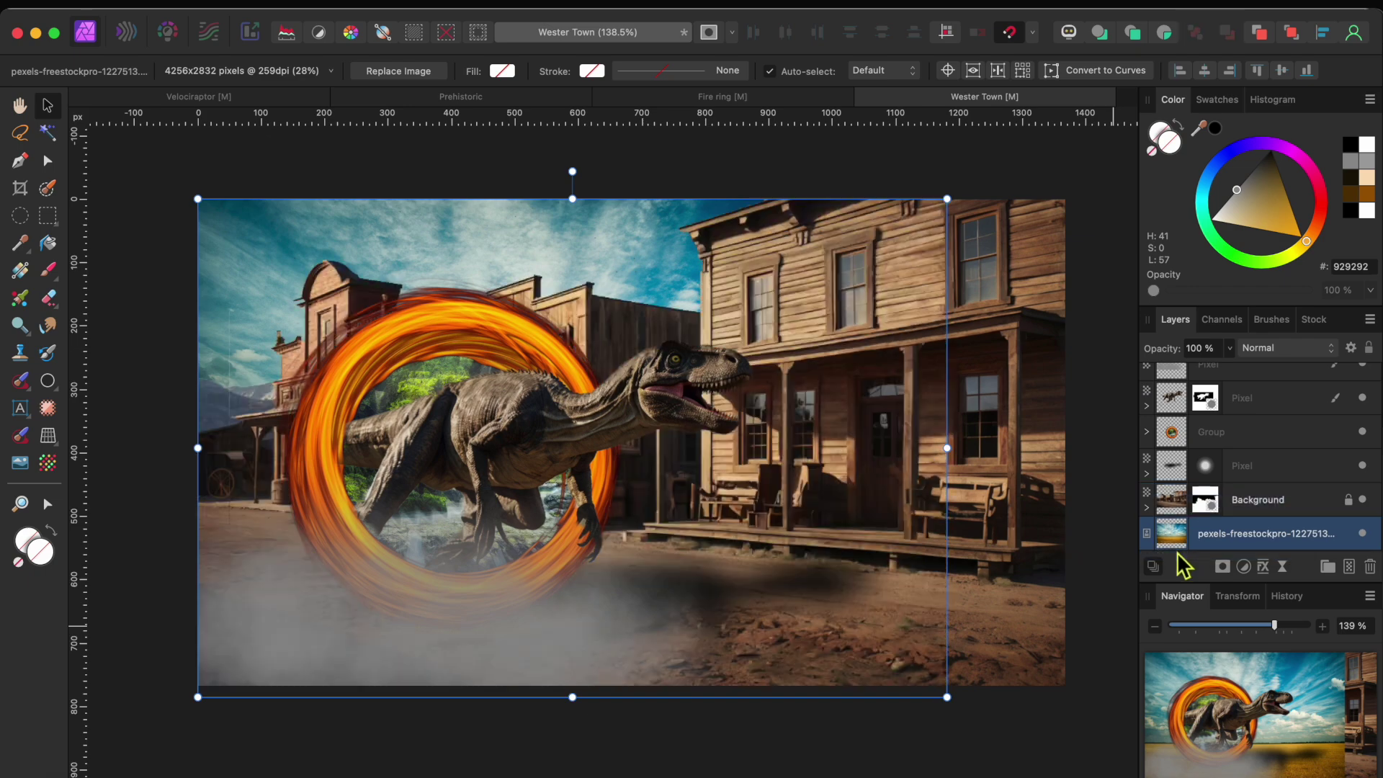
left_click(125, 461)
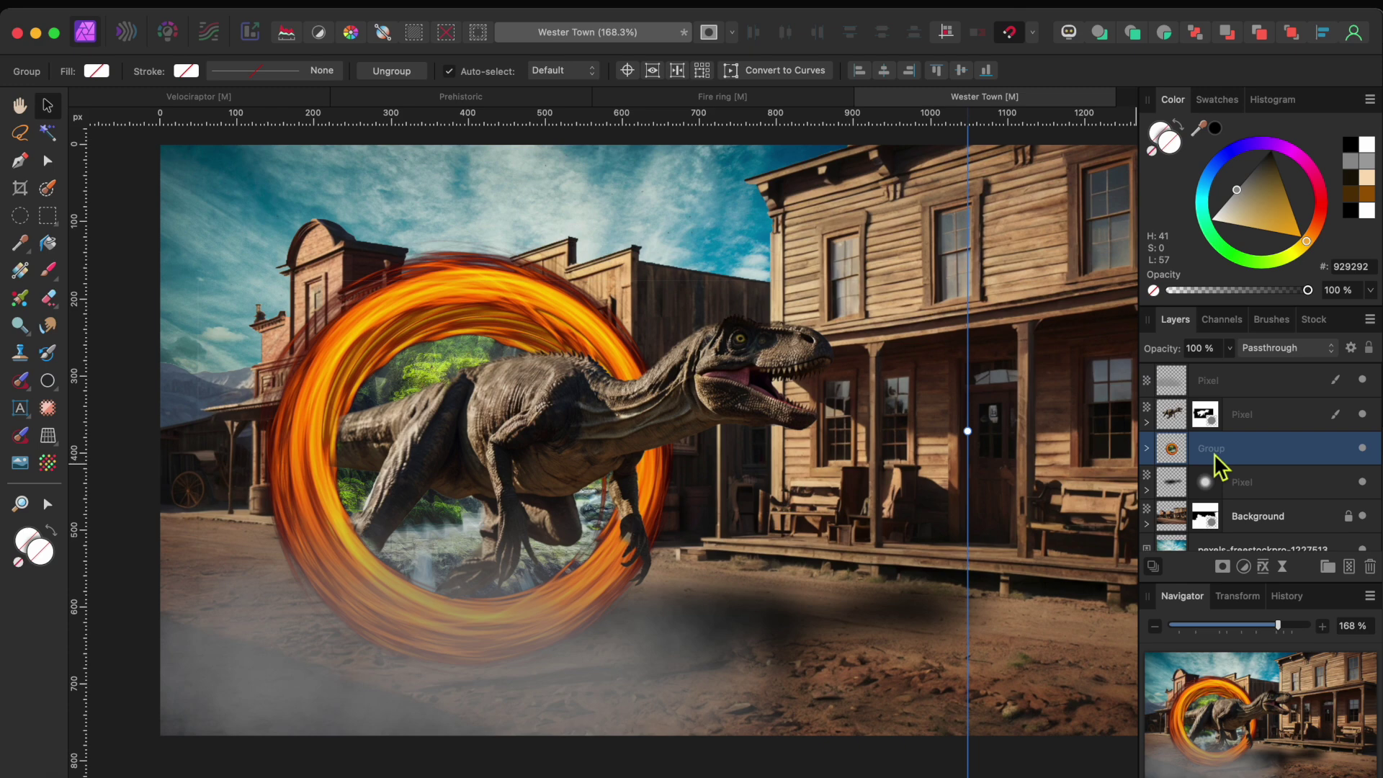
Duplicate the ring group and add a live Gaussian Blur with a 22.3 px radius to the lower copy for a glow
key("super+j")
left_click(1228, 486)
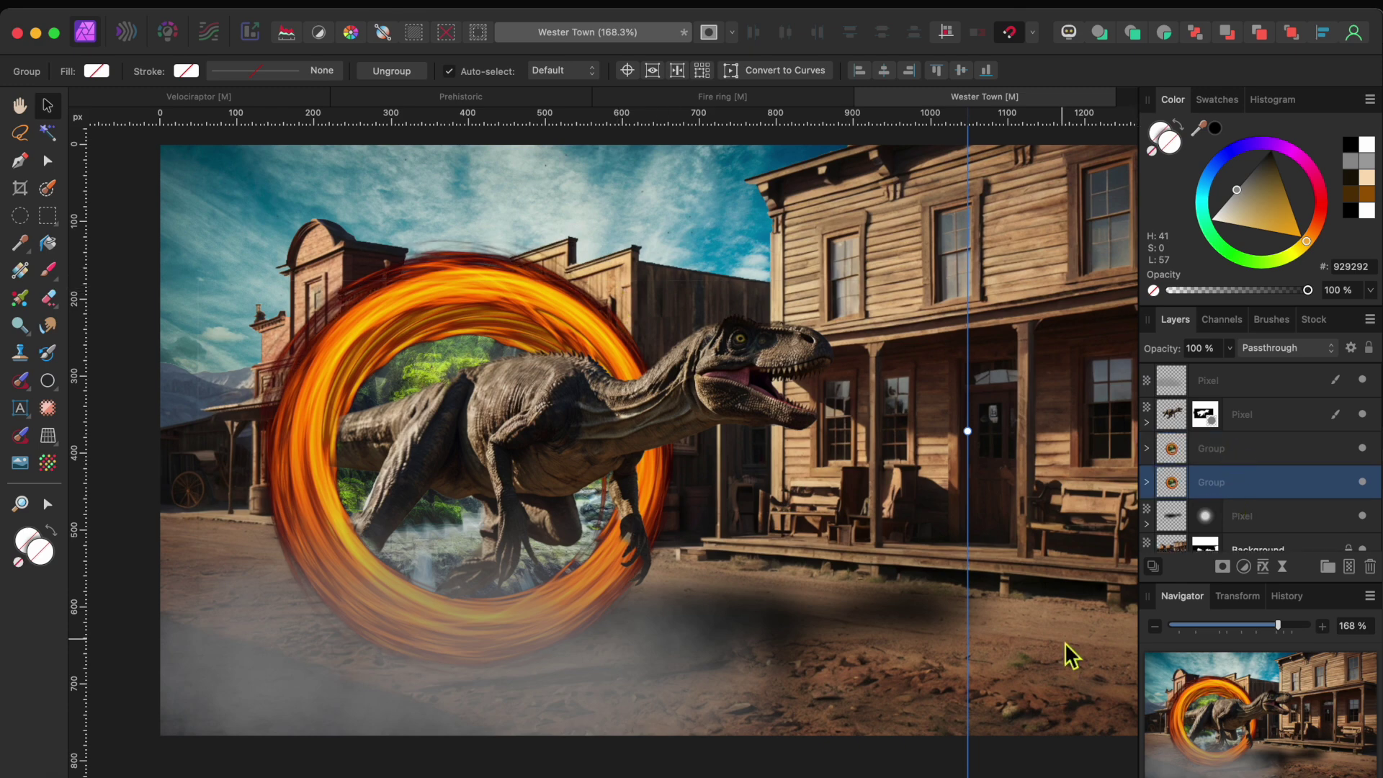
left_click(1287, 574)
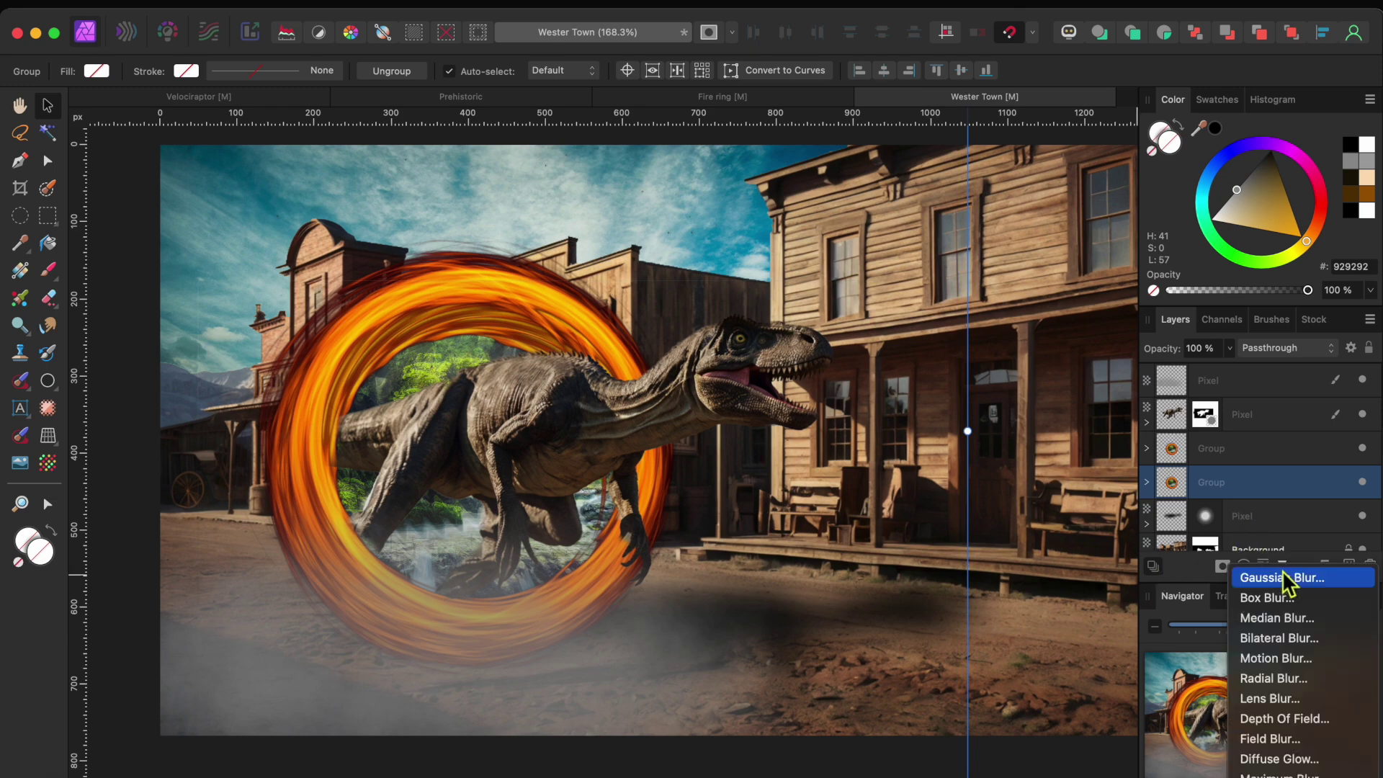
left_click(1286, 578)
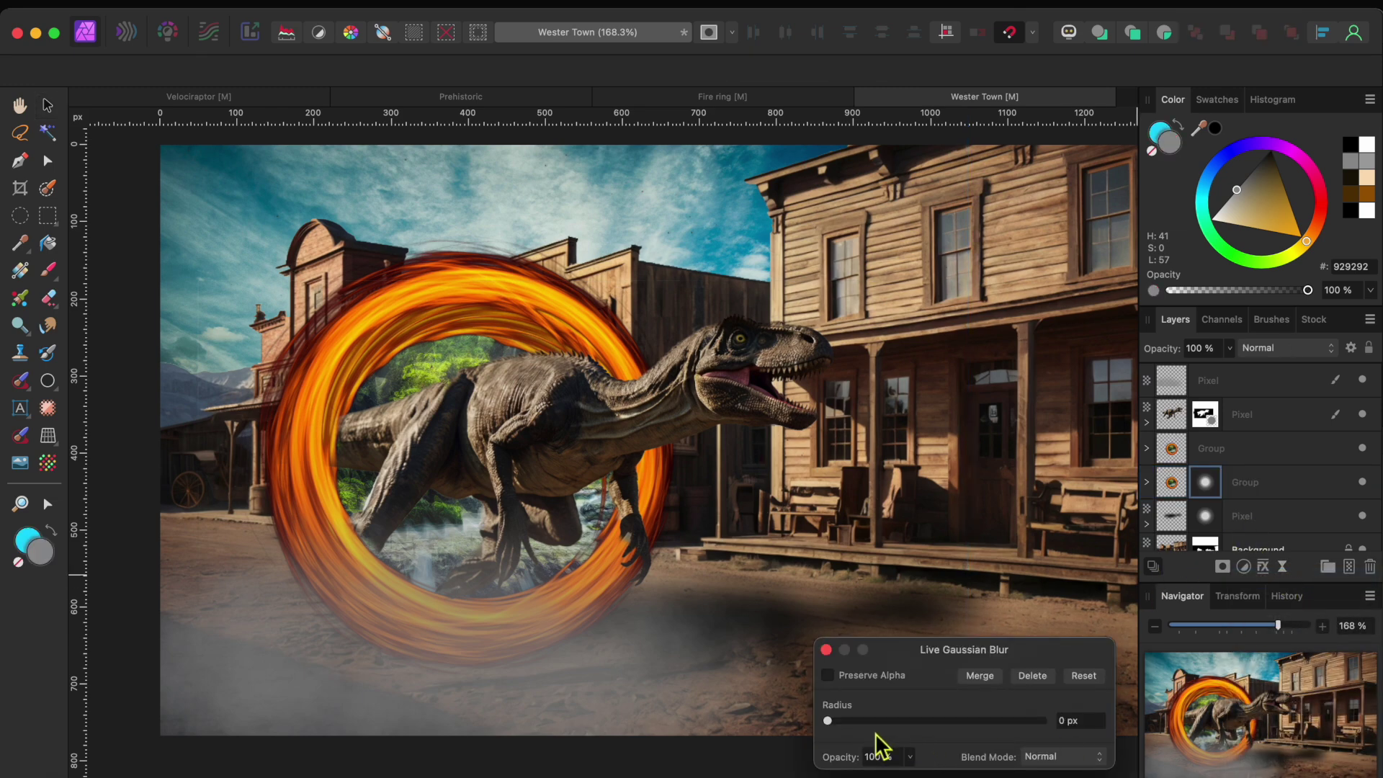
left_click_drag(836, 727, 956, 732)
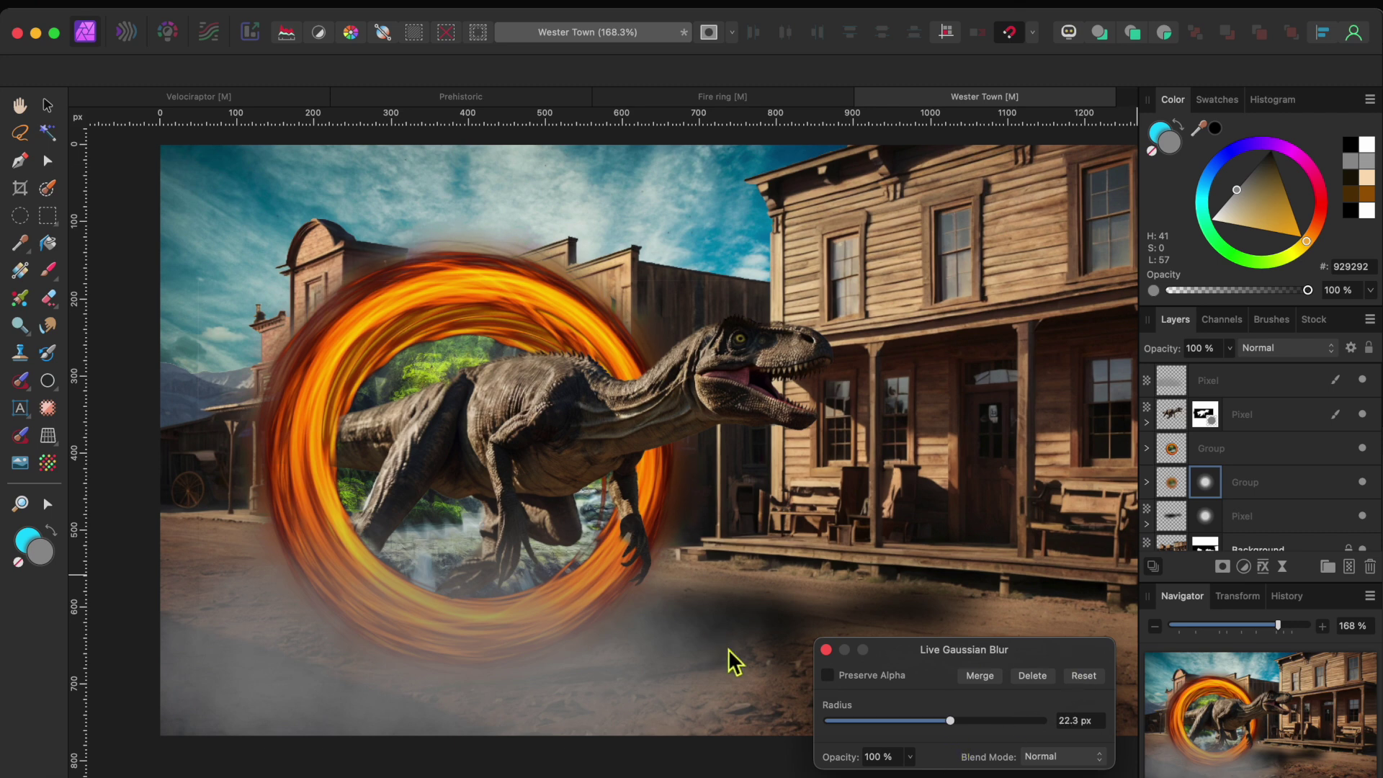
left_click(827, 650)
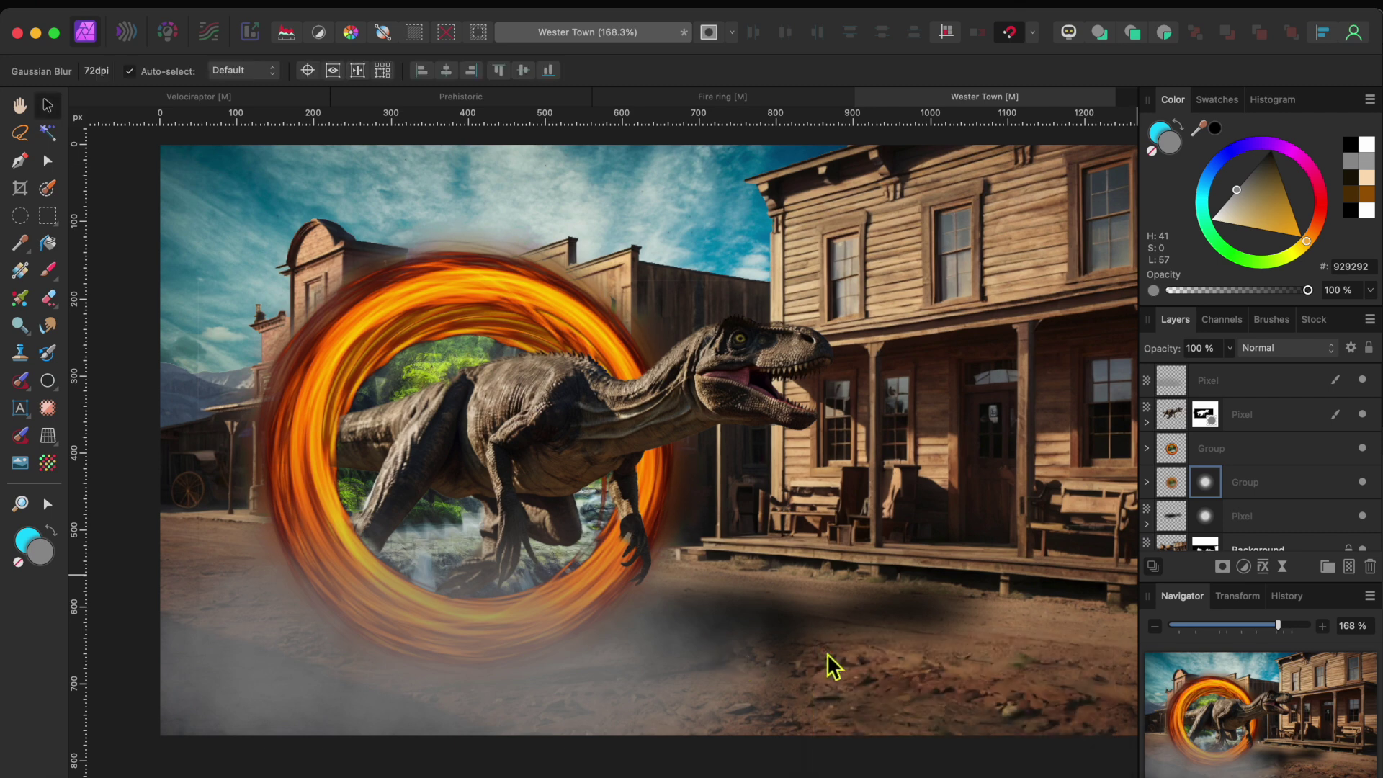